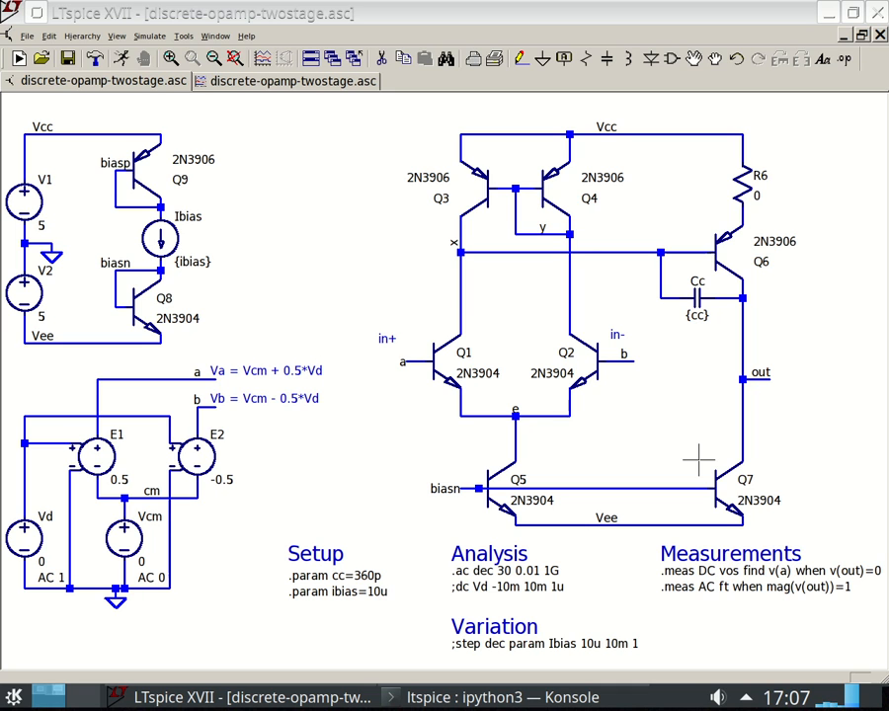
Inspect the AC and DC commands under Analysis, first in the simulation settings and then as directive text, without changing them
{"action": "left_click", "coordinate": [485, 26]}
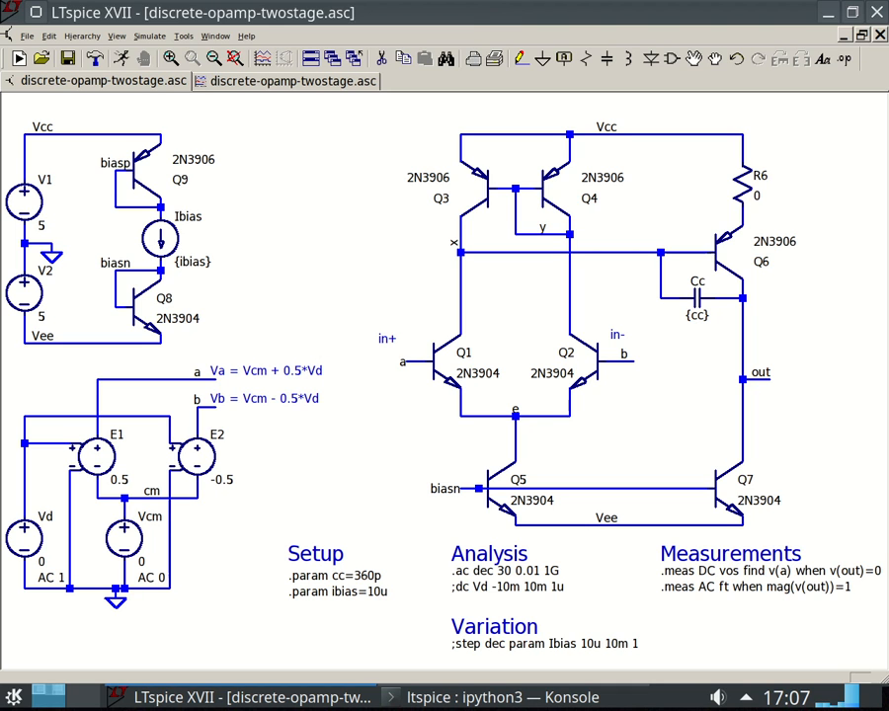
{"action": "right_click", "coordinate": [457, 571]}
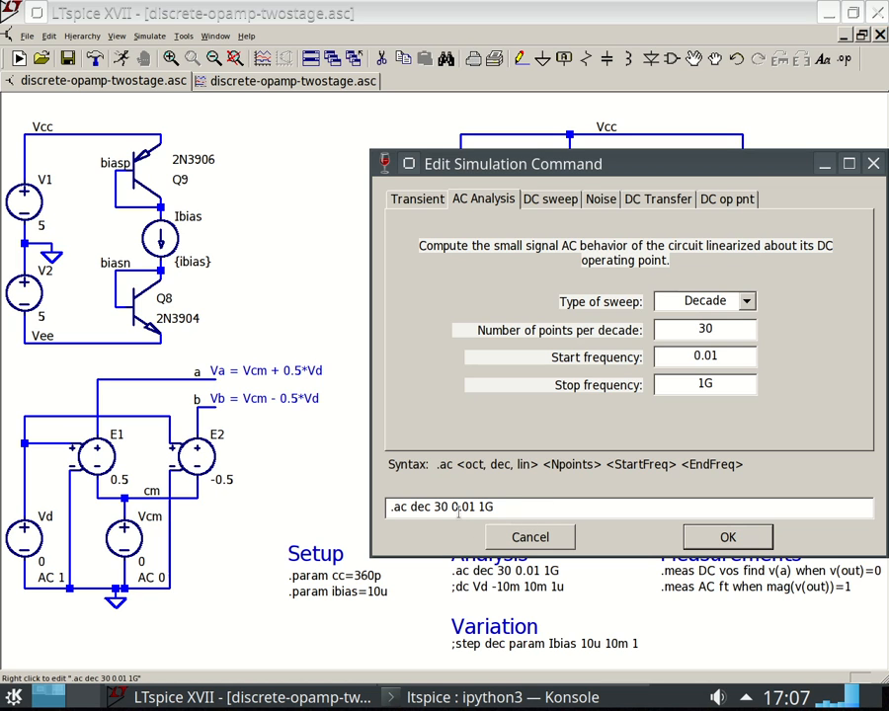
{"action": "left_click", "coordinate": [531, 537]}
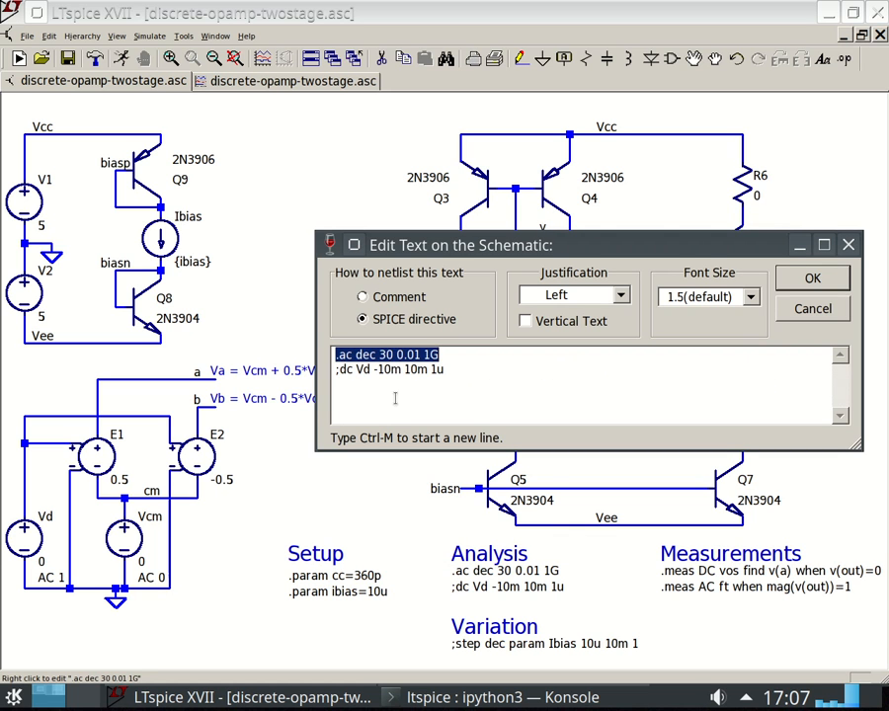
{"action": "left_click", "coordinate": [392, 392]}
{"action": "left_click_drag", "start_coordinate": [336, 354], "coordinate": [459, 357]}
{"action": "left_click", "coordinate": [459, 356]}
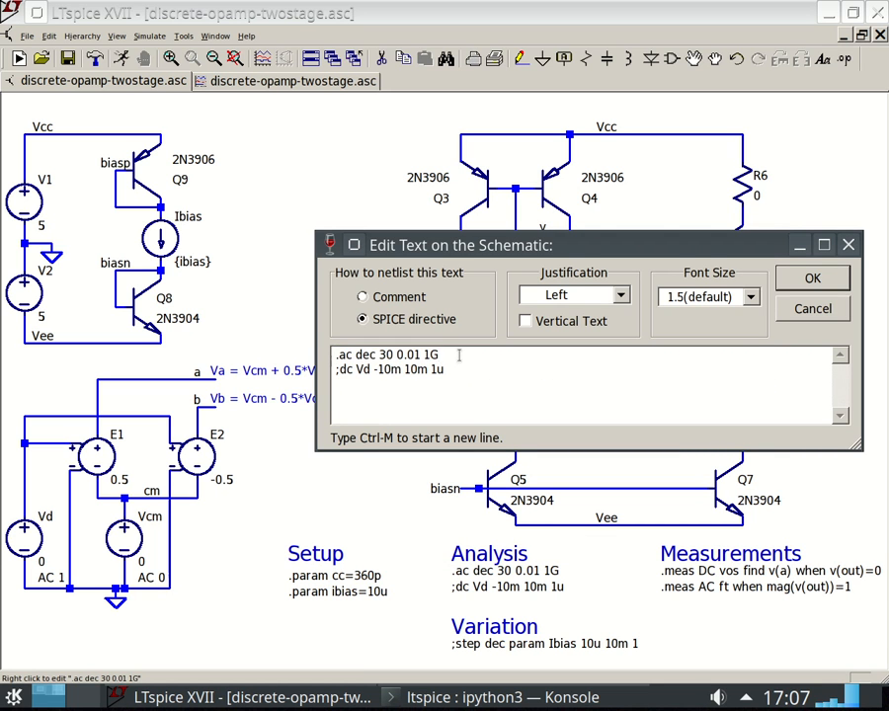
{"action": "left_click", "coordinate": [780, 310]}
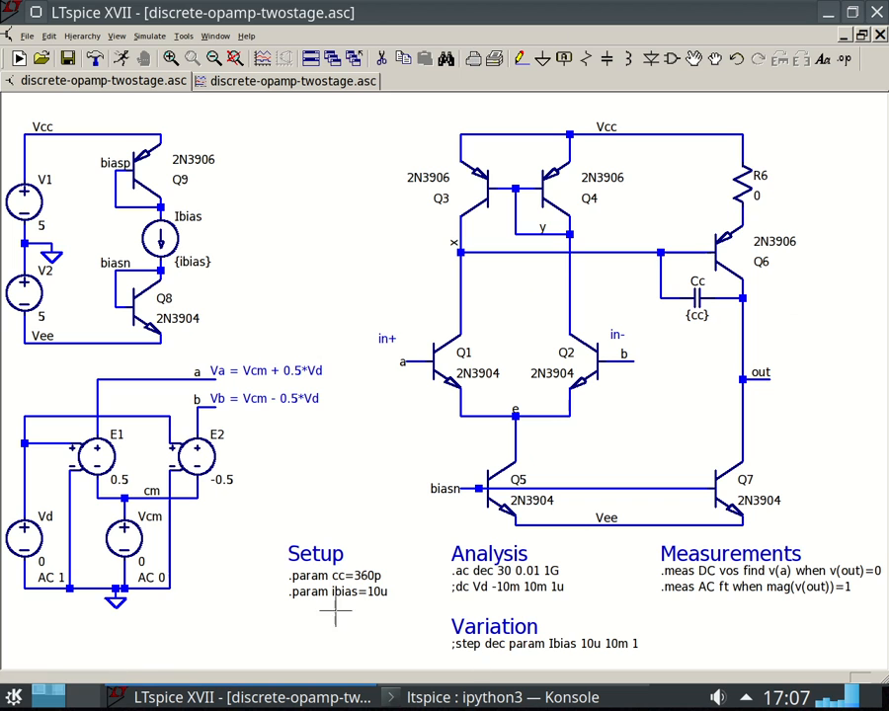
Activate the commented-out step directive under Variation by replacing its leading semicolon with a period
{"action": "right_click", "coordinate": [569, 642]}
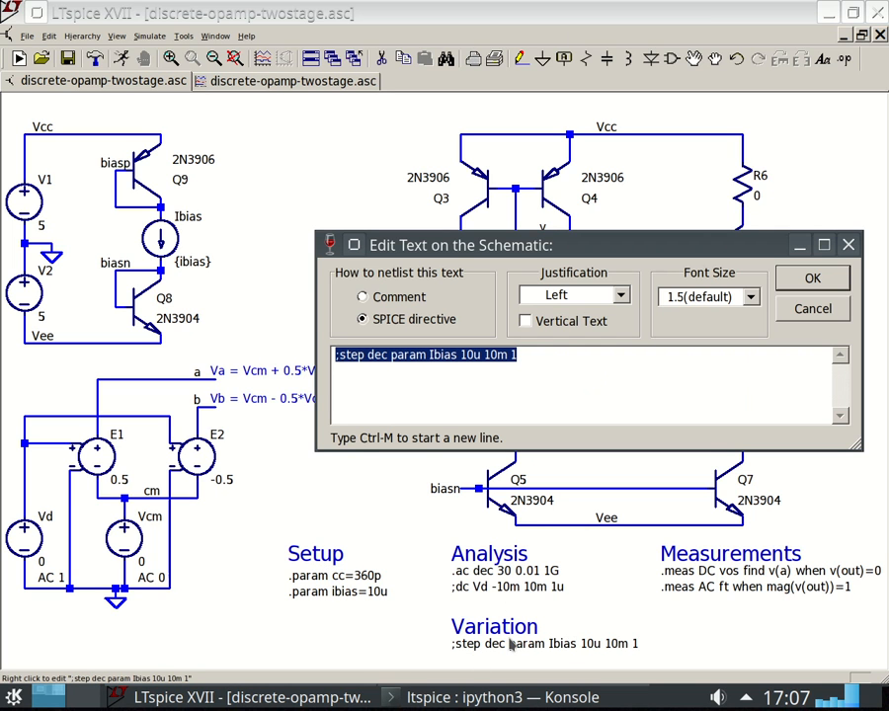
{"action": "key", "text": "Home"}
{"action": "key", "text": "Delete"}
{"action": "type", "text": "."}
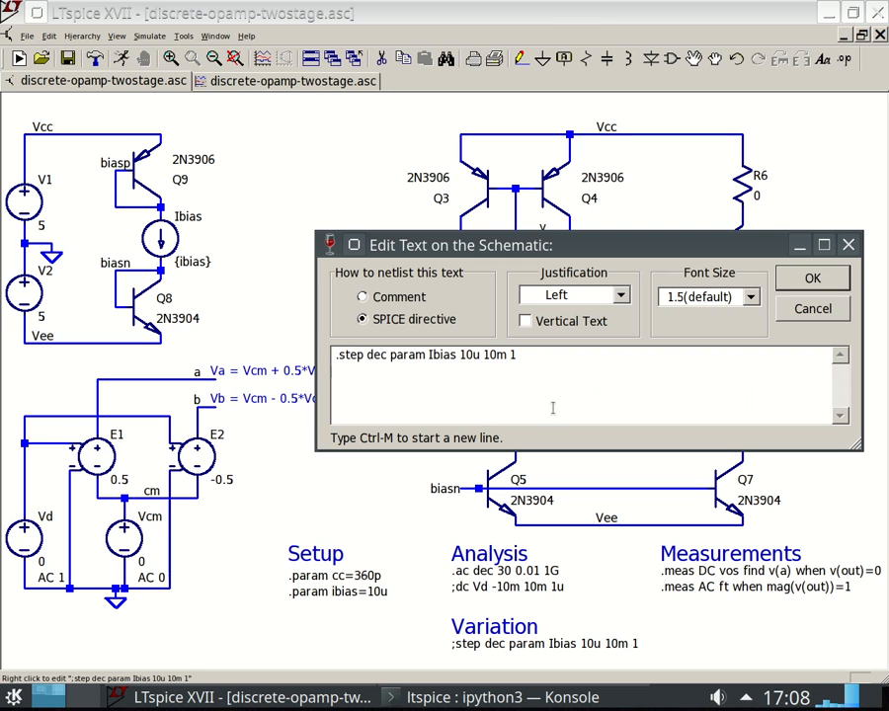
{"action": "double_click", "coordinate": [377, 358]}
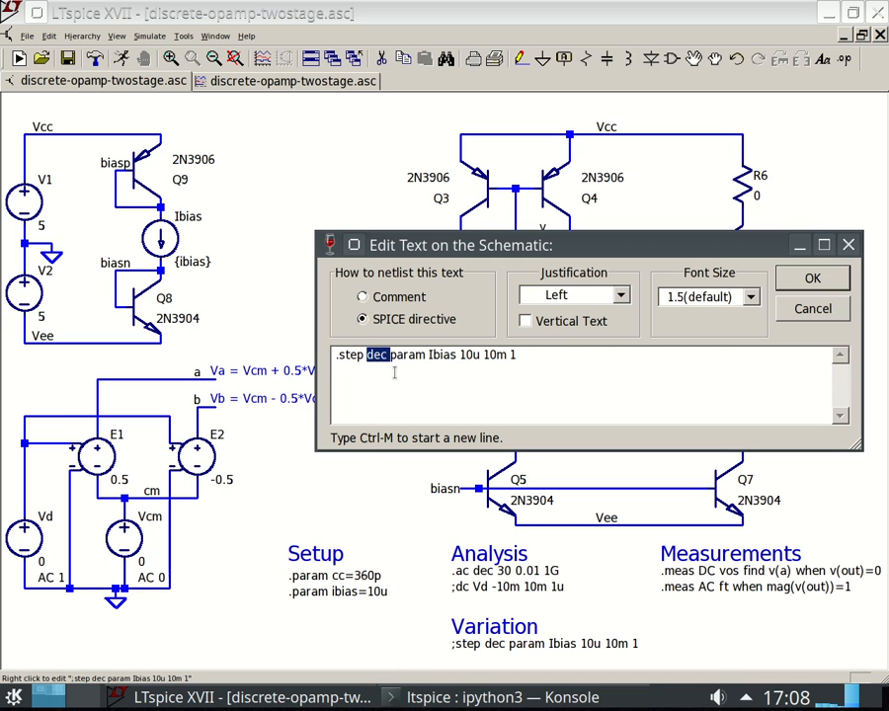
{"action": "double_click", "coordinate": [413, 358]}
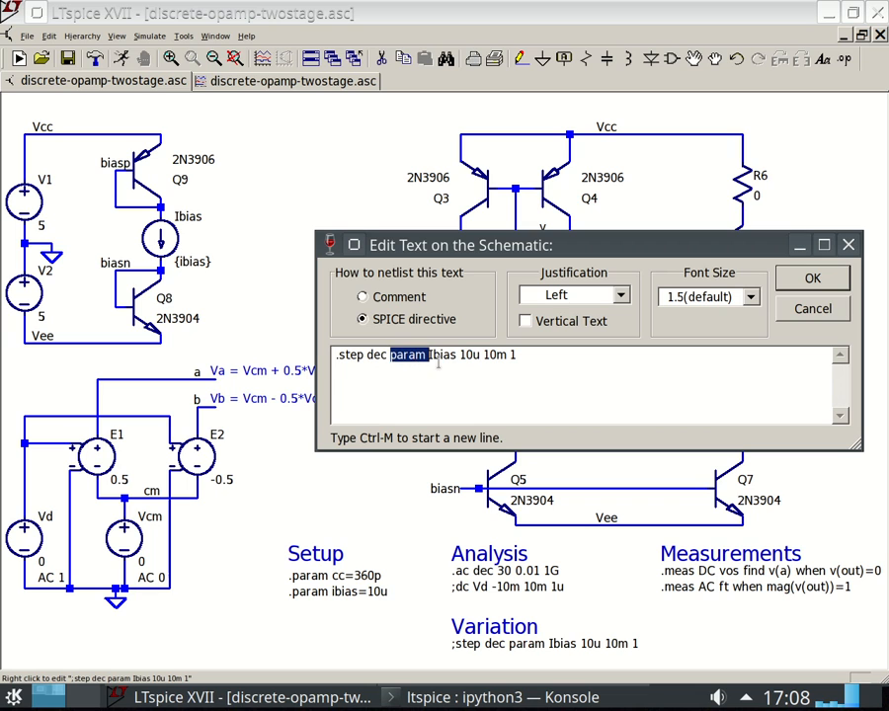
{"action": "double_click", "coordinate": [444, 357]}
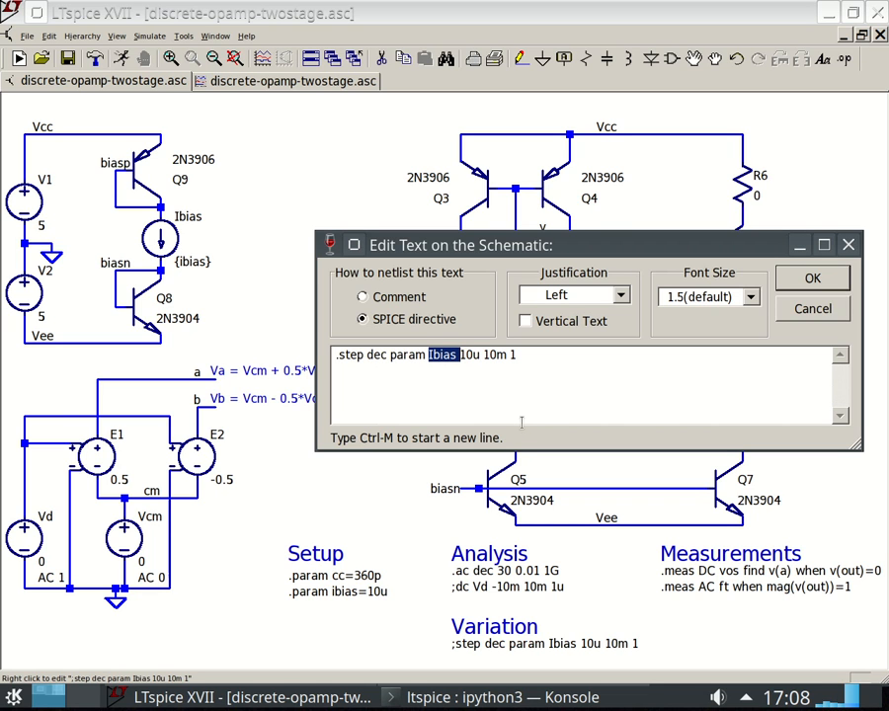
Rename the swept parameter in the step directive to lowercase ibias and accept the edited directive
{"action": "left_click", "coordinate": [436, 356]}
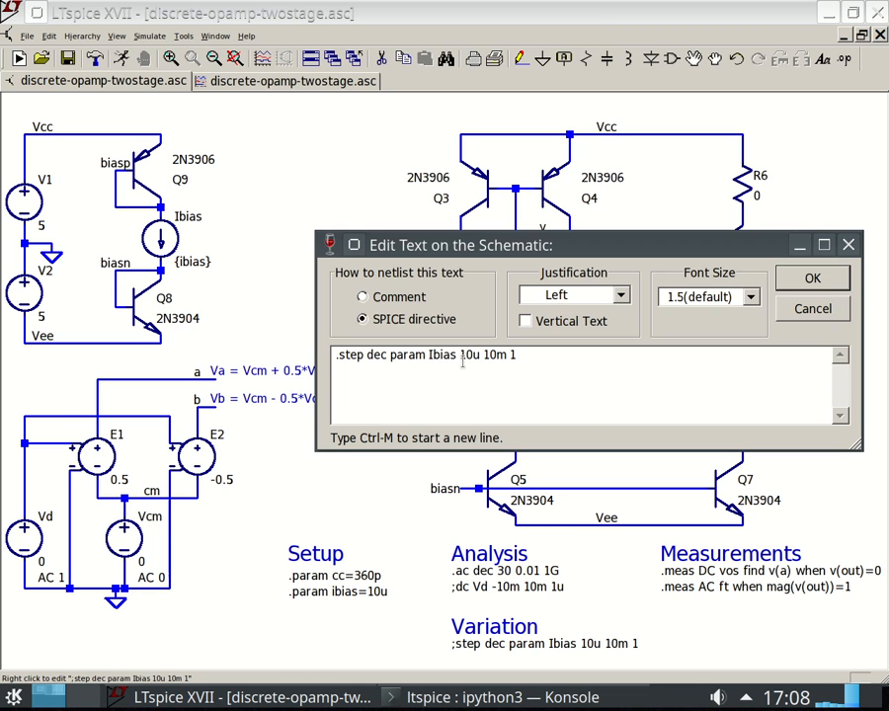
{"action": "key", "text": "BackSpace"}
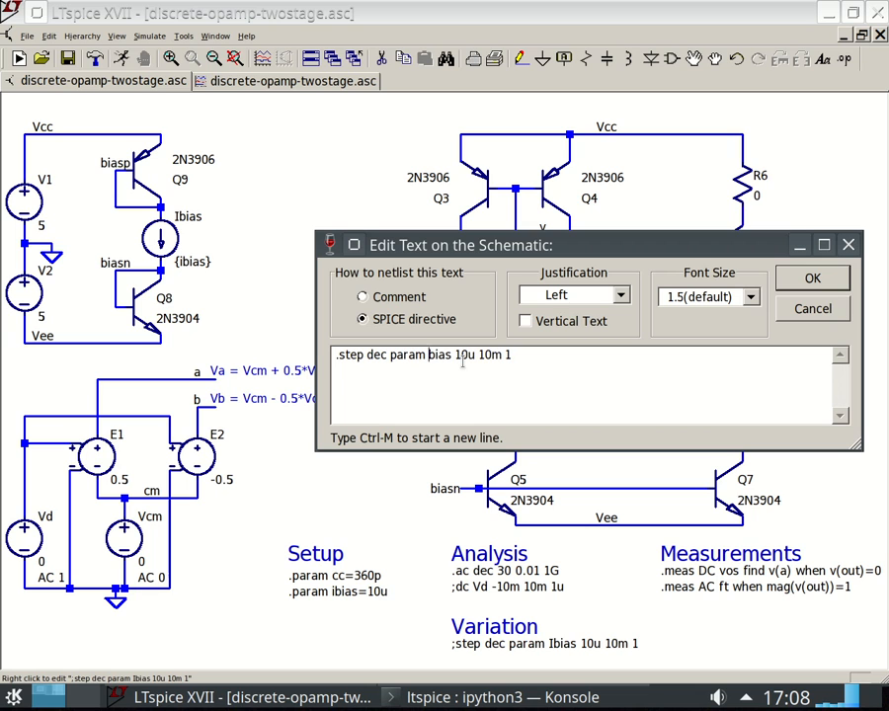
{"action": "type", "text": "i"}
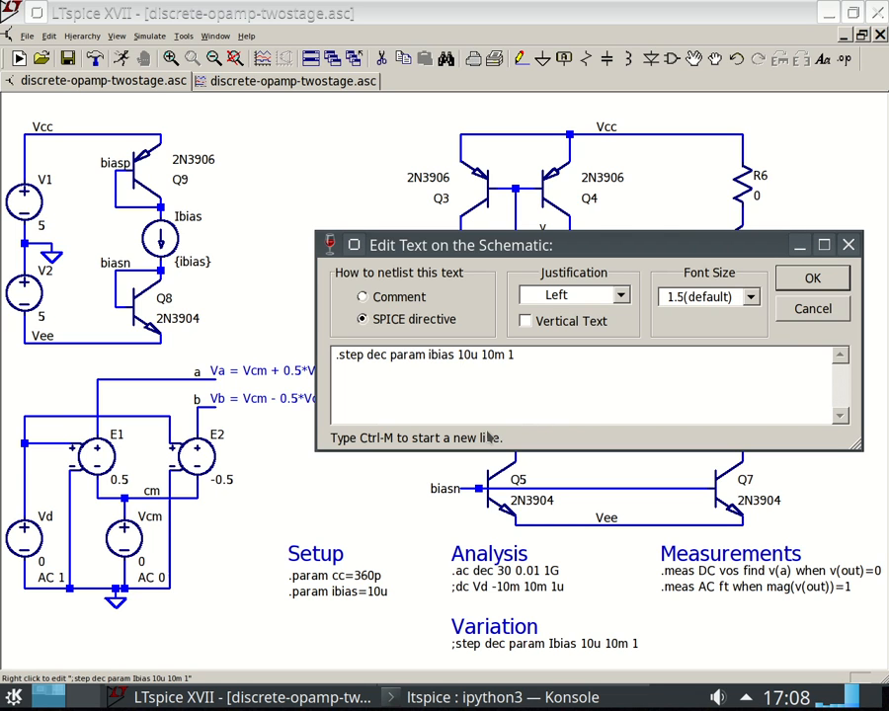
{"action": "left_click", "coordinate": [544, 402]}
{"action": "double_click", "coordinate": [378, 355]}
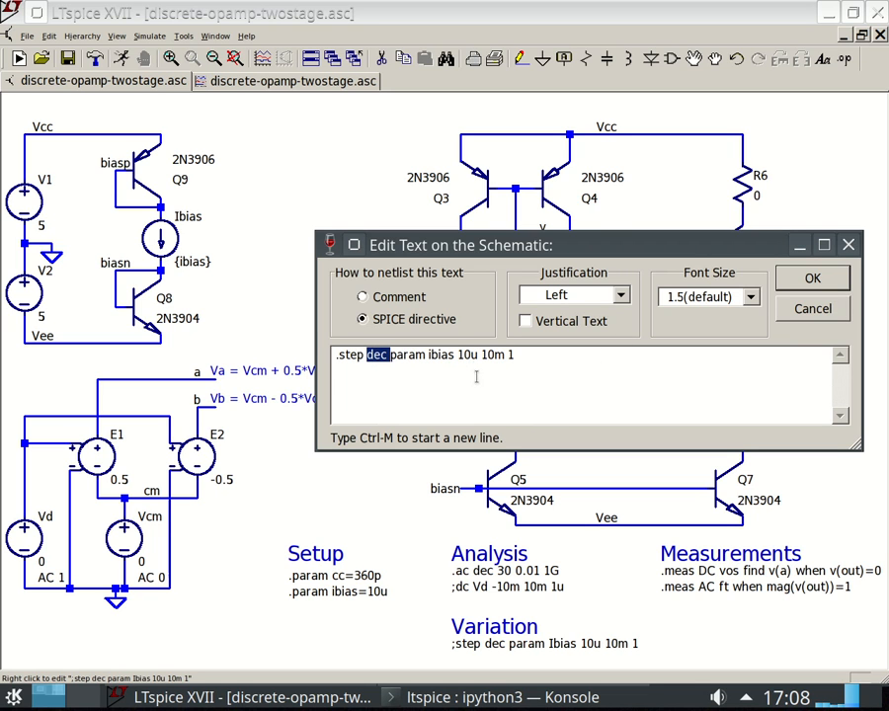
{"action": "left_click_drag", "start_coordinate": [457, 354], "coordinate": [479, 354]}
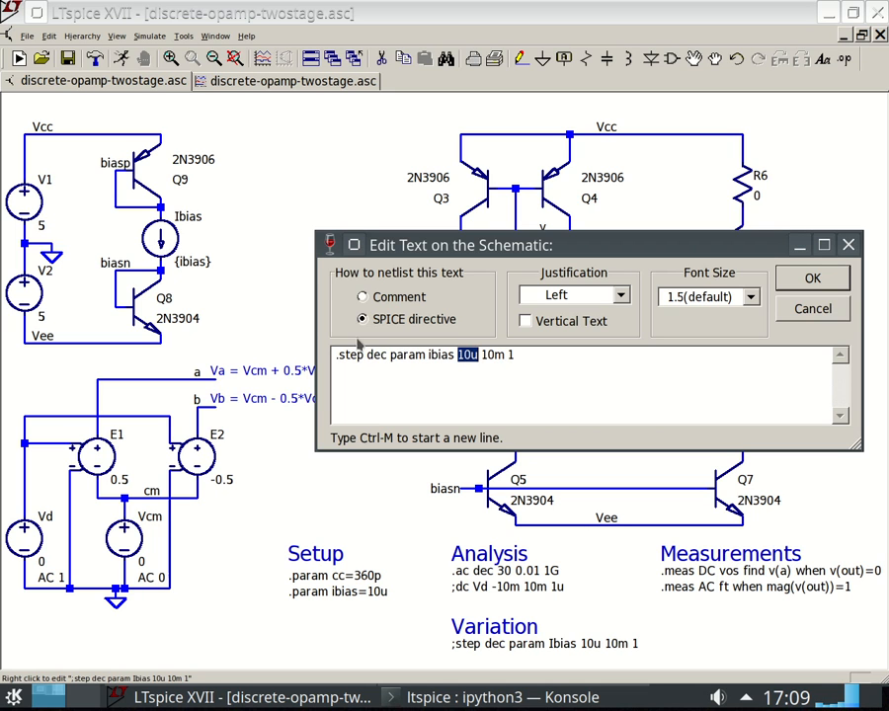
{"action": "left_click_drag", "start_coordinate": [481, 355], "coordinate": [503, 356]}
{"action": "left_click", "coordinate": [520, 356]}
{"action": "double_click", "coordinate": [511, 355]}
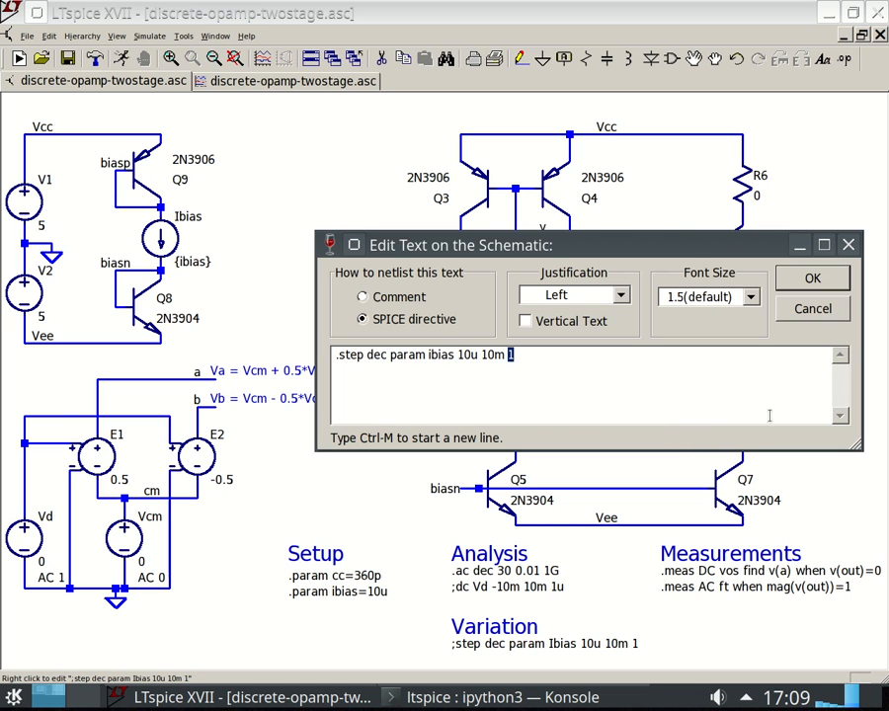
{"action": "left_click", "coordinate": [833, 278]}
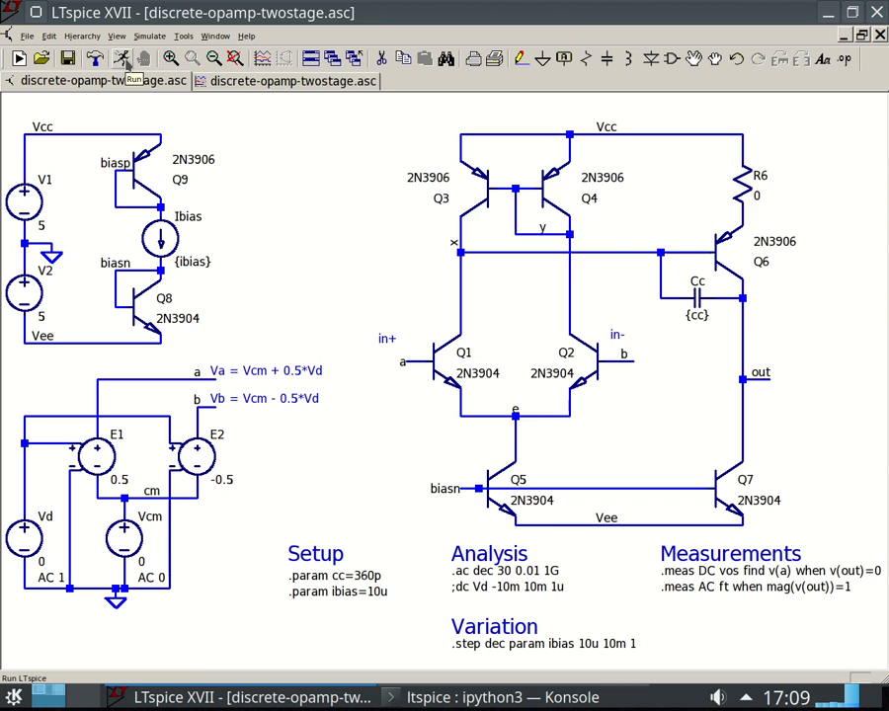
Run the AC simulation with the stepped bias current and maximize the resulting V(out) plot
{"action": "left_click", "coordinate": [120, 59]}
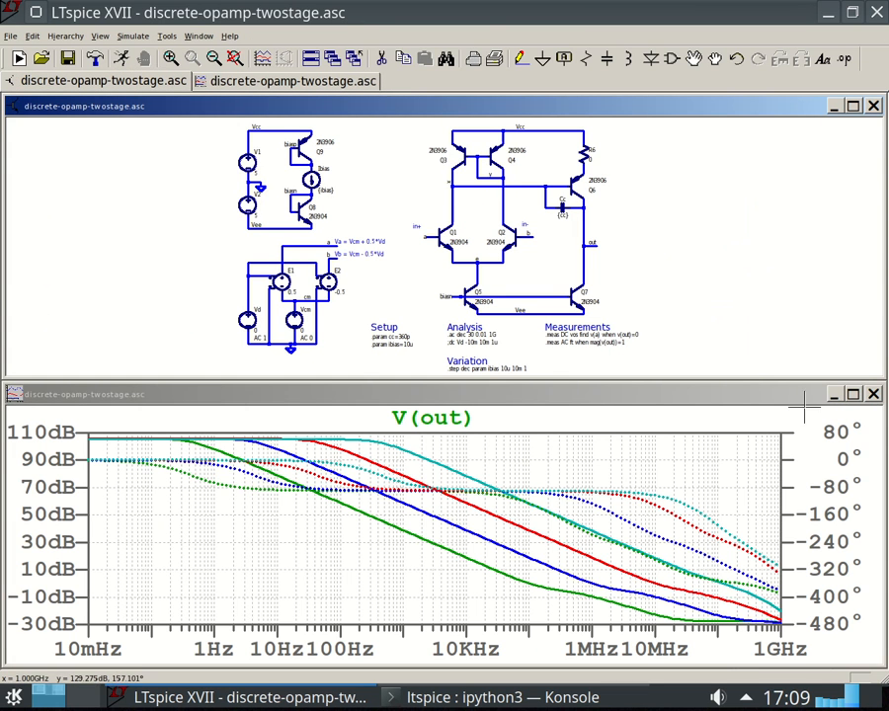
{"action": "left_click", "coordinate": [852, 394]}
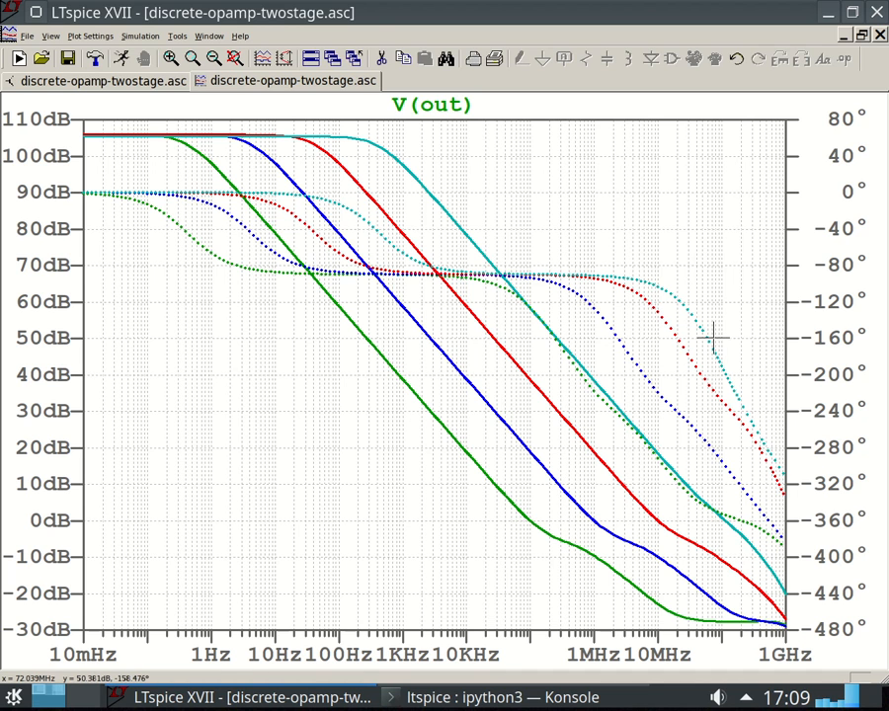
Check the phase axis settings and the list of displayed Ibias steps, keeping all steps selected
{"action": "right_click", "coordinate": [833, 317]}
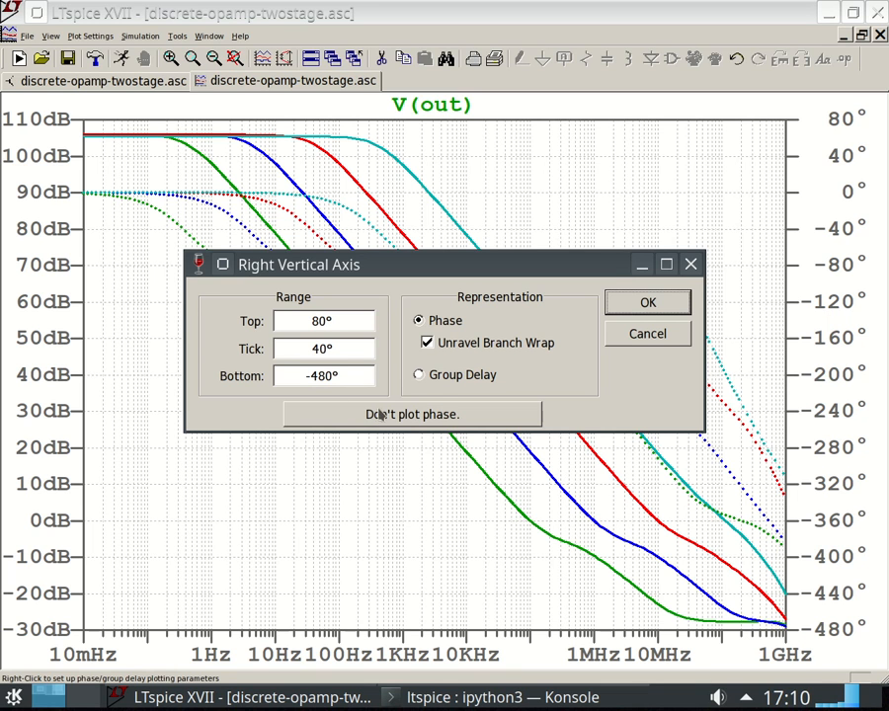
{"action": "left_click", "coordinate": [631, 339]}
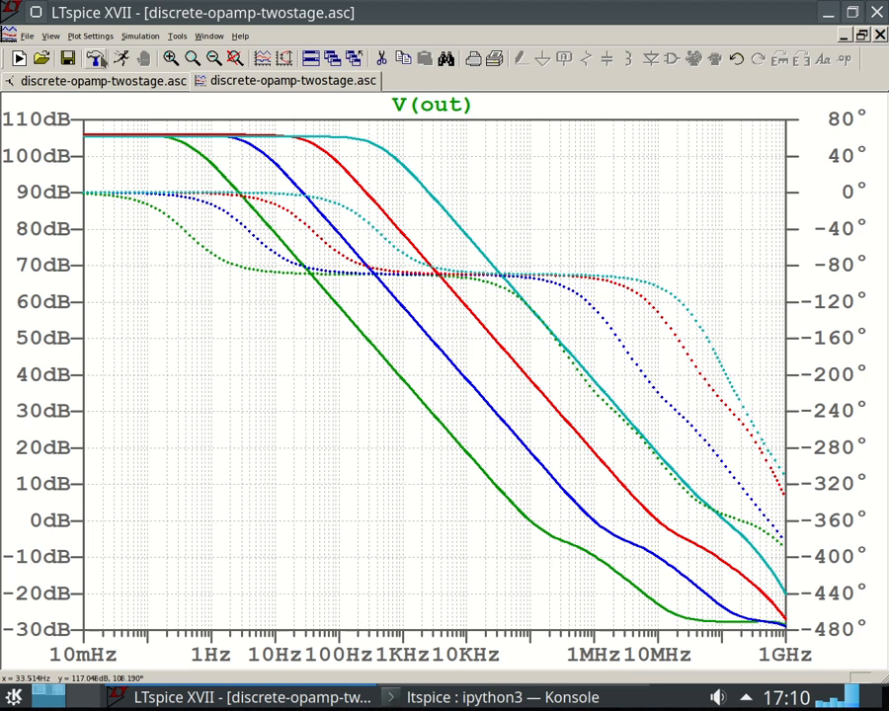
{"action": "left_click", "coordinate": [49, 36]}
{"action": "mouse_move", "coordinate": [72, 43]}
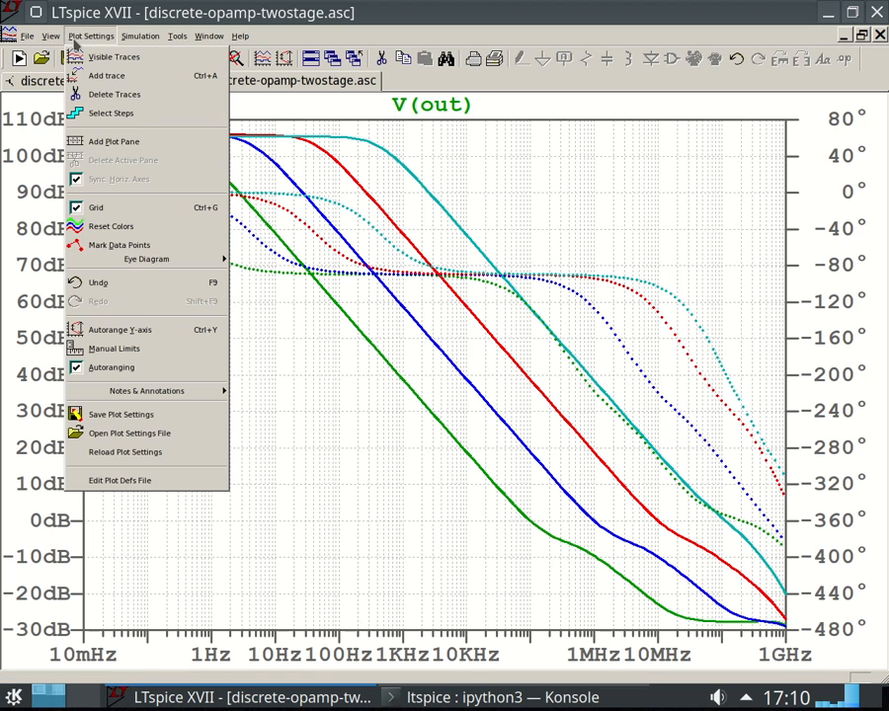
{"action": "left_click", "coordinate": [115, 114]}
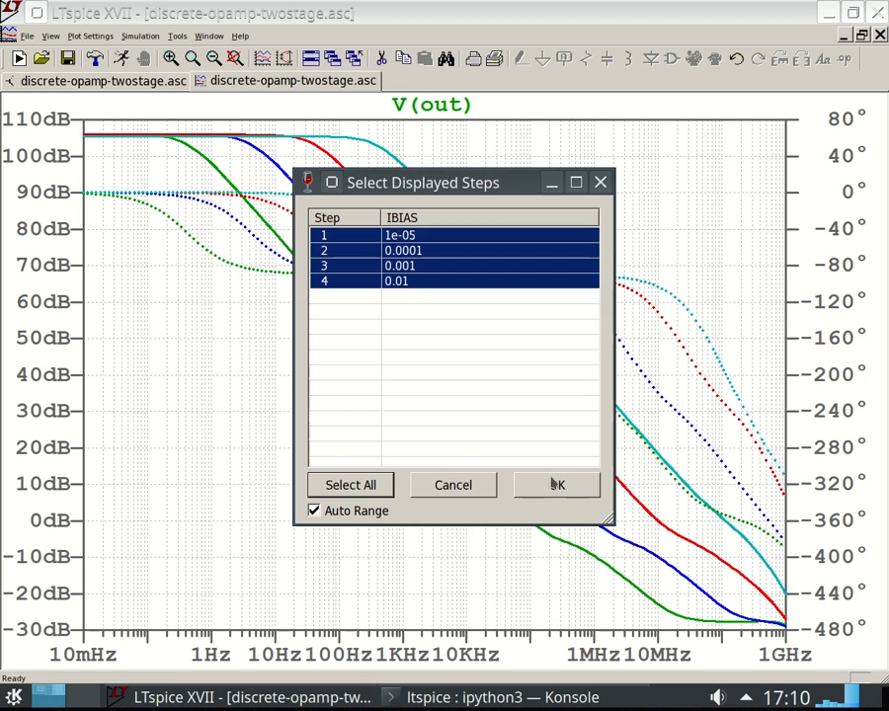
{"action": "left_click", "coordinate": [521, 483]}
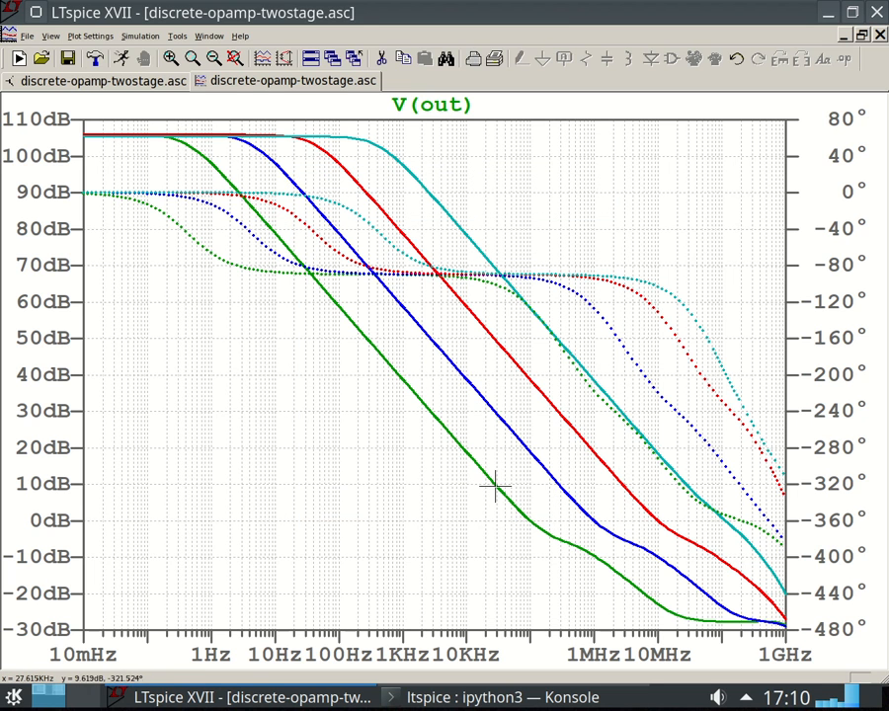
Attach a cursor to V(out) and place it at 100 kHz on the green magnitude trace, near its 0 dB crossing
{"action": "left_click", "coordinate": [435, 103]}
{"action": "left_click_drag", "start_coordinate": [520, 219], "coordinate": [164, 181]}
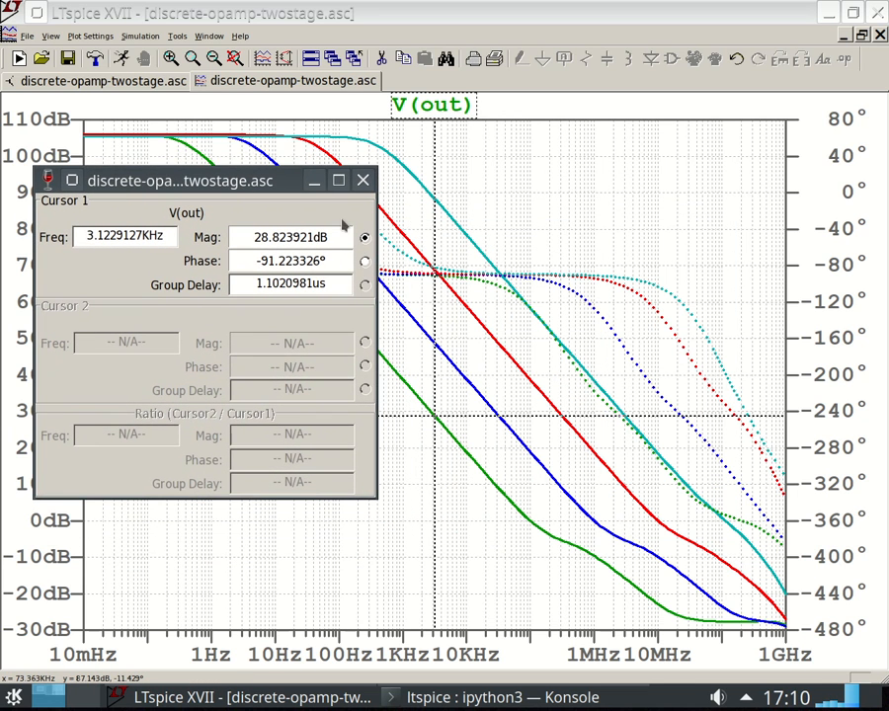
{"action": "left_click", "coordinate": [434, 462]}
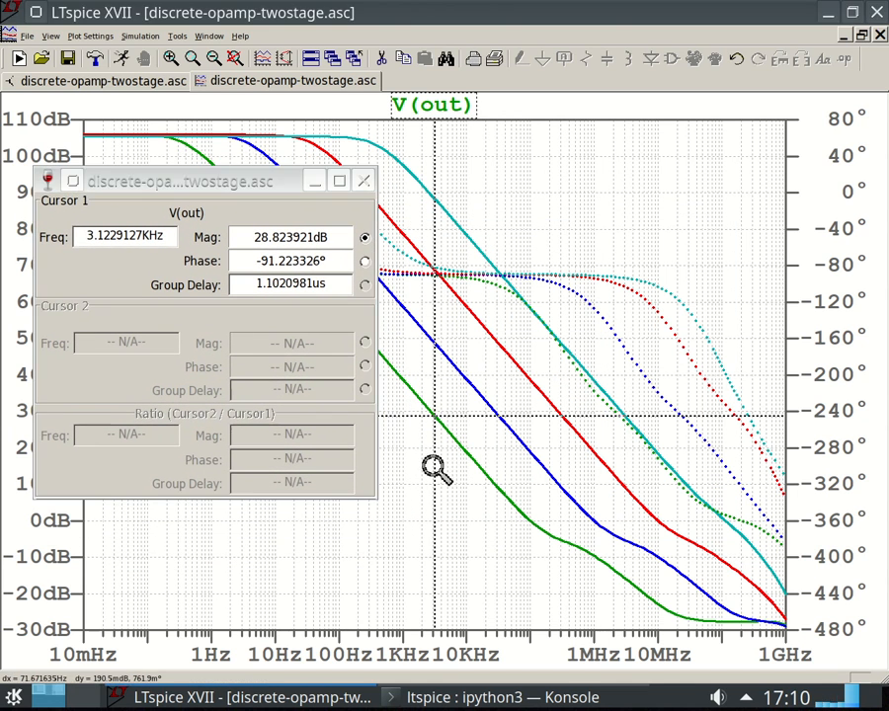
{"action": "left_click_drag", "start_coordinate": [432, 456], "coordinate": [526, 468]}
{"action": "key", "text": "Right"}
{"action": "key", "text": "Right"}
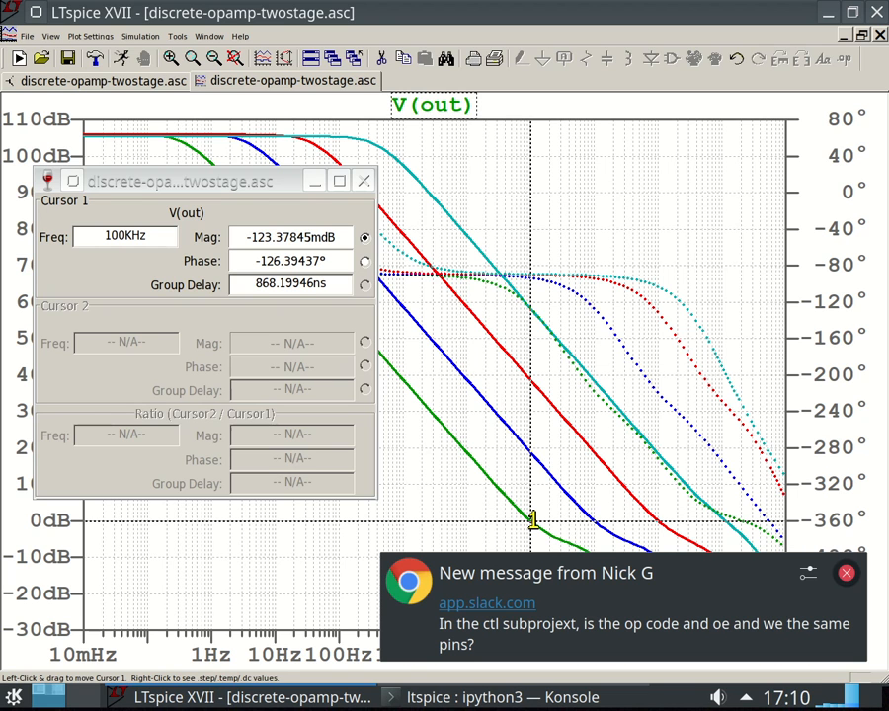
Dismiss the message notification and check which Ibias run the cursor on the green trace belongs to
{"action": "left_click", "coordinate": [846, 573]}
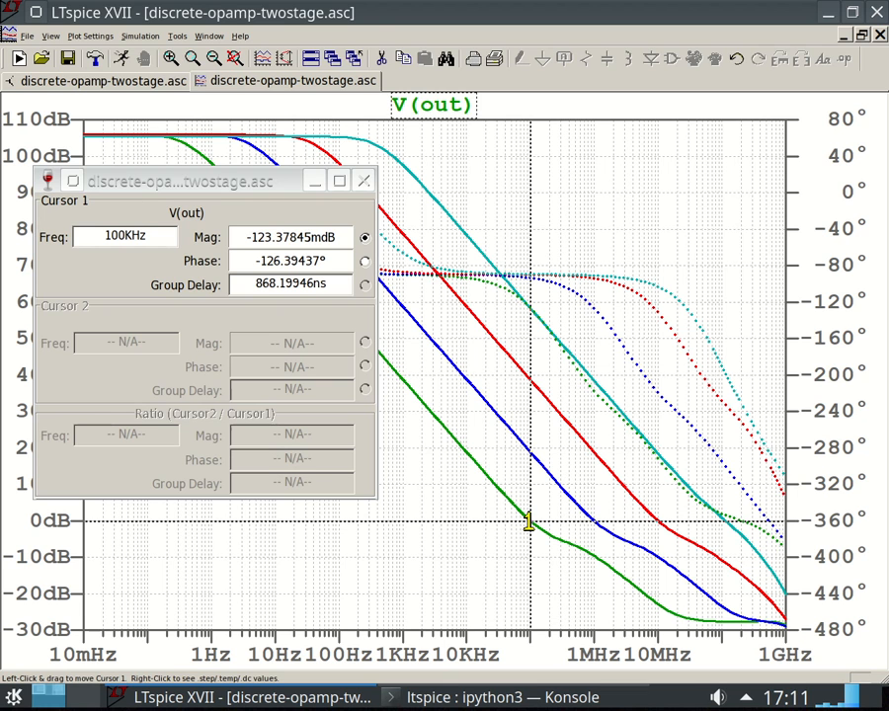
{"action": "right_click", "coordinate": [530, 520]}
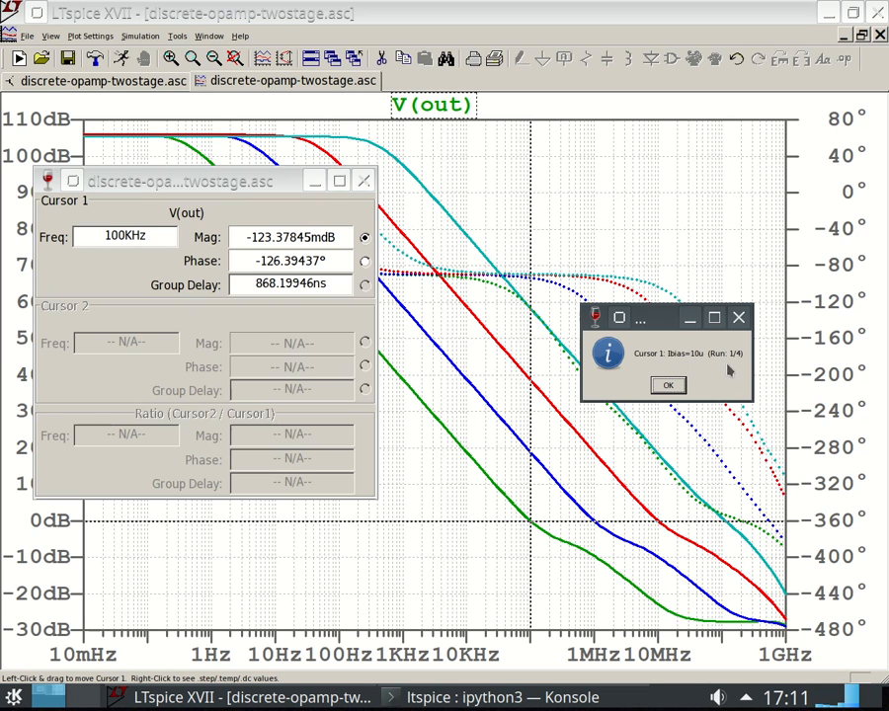
{"action": "left_click", "coordinate": [672, 385]}
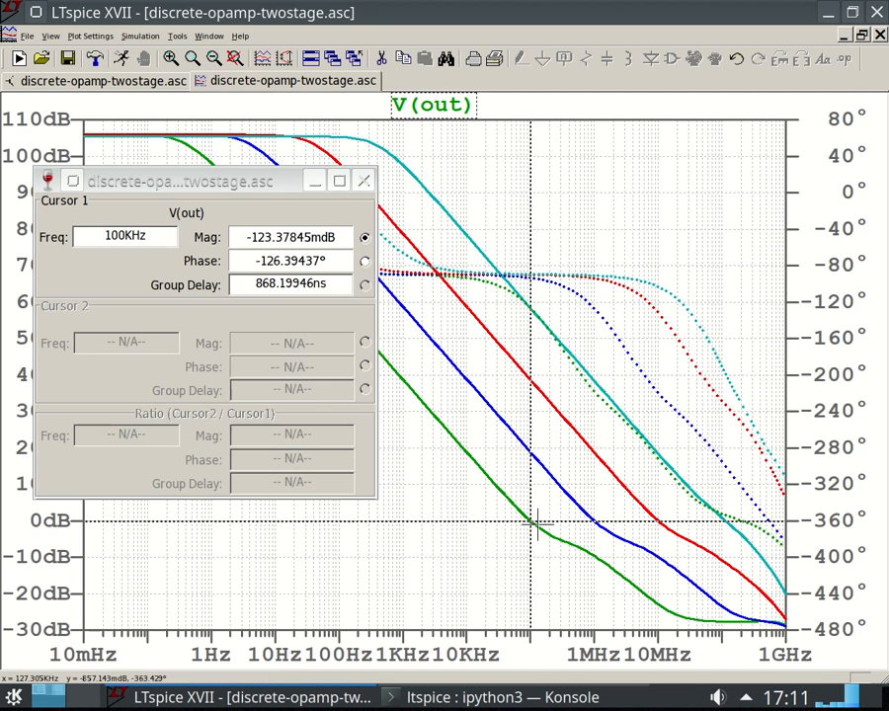
Move the cursor to the blue magnitude trace at 100 kHz and check which Ibias run it belongs to
{"action": "left_click", "coordinate": [533, 450]}
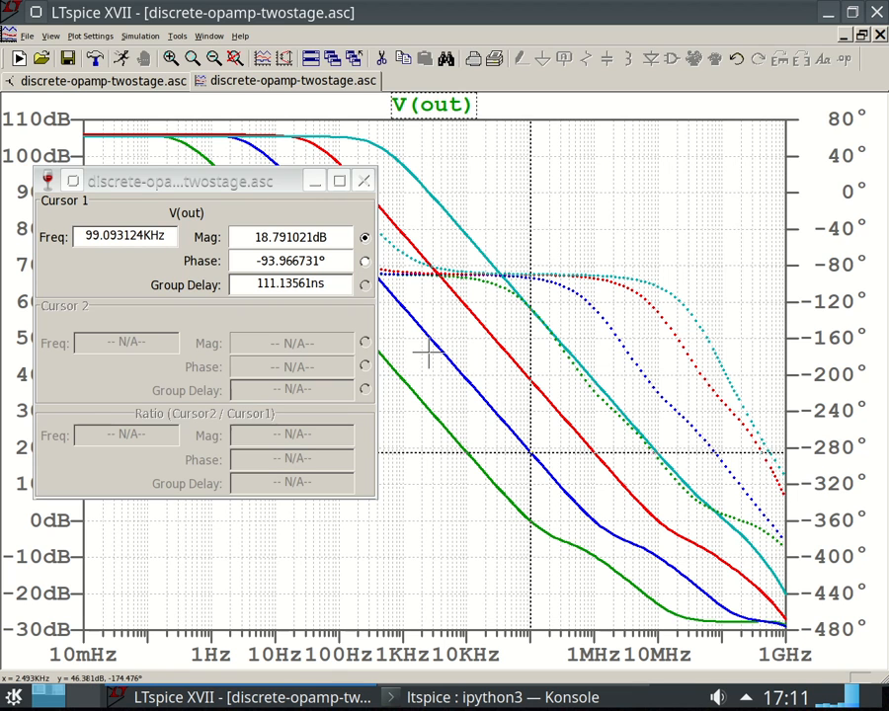
{"action": "key", "text": "Left"}
{"action": "key", "text": "Right"}
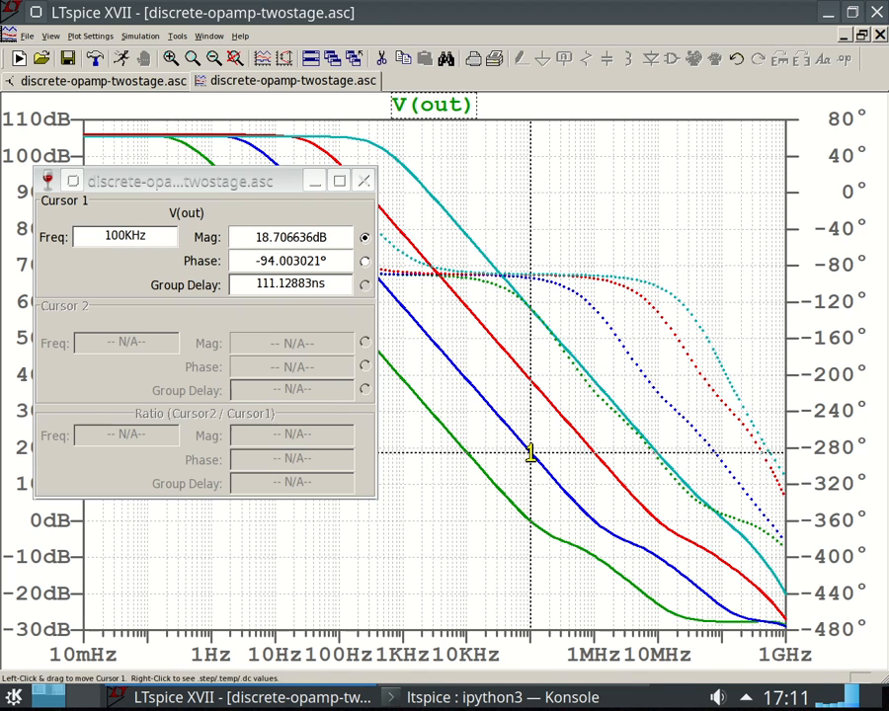
{"action": "right_click", "coordinate": [531, 452]}
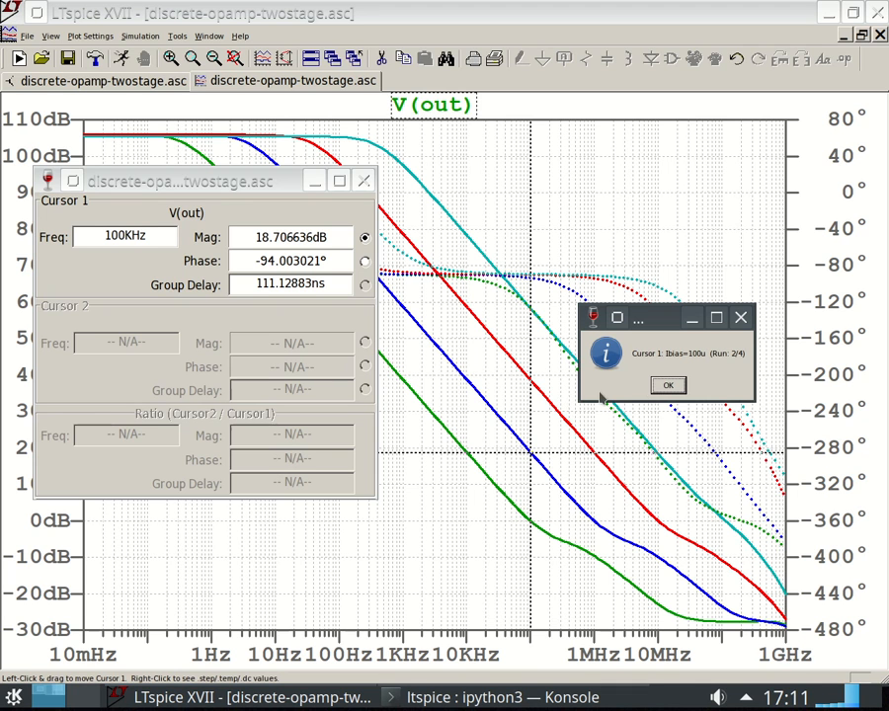
{"action": "left_click", "coordinate": [668, 385]}
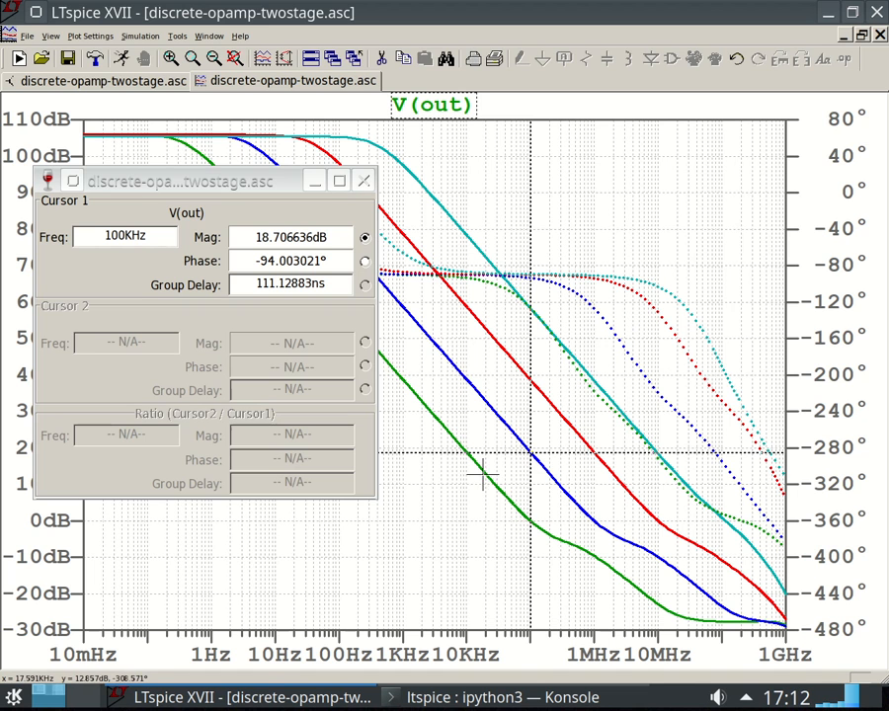
Move the cursor along the blue trace to its 0 dB crossing at about 969 kHz
{"action": "mouse_move", "coordinate": [528, 484]}
{"action": "left_mouse_down"}
{"action": "mouse_move", "coordinate": [529, 509]}
{"action": "mouse_move", "coordinate": [601, 512]}
{"action": "mouse_move", "coordinate": [594, 510]}
{"action": "left_mouse_up"}
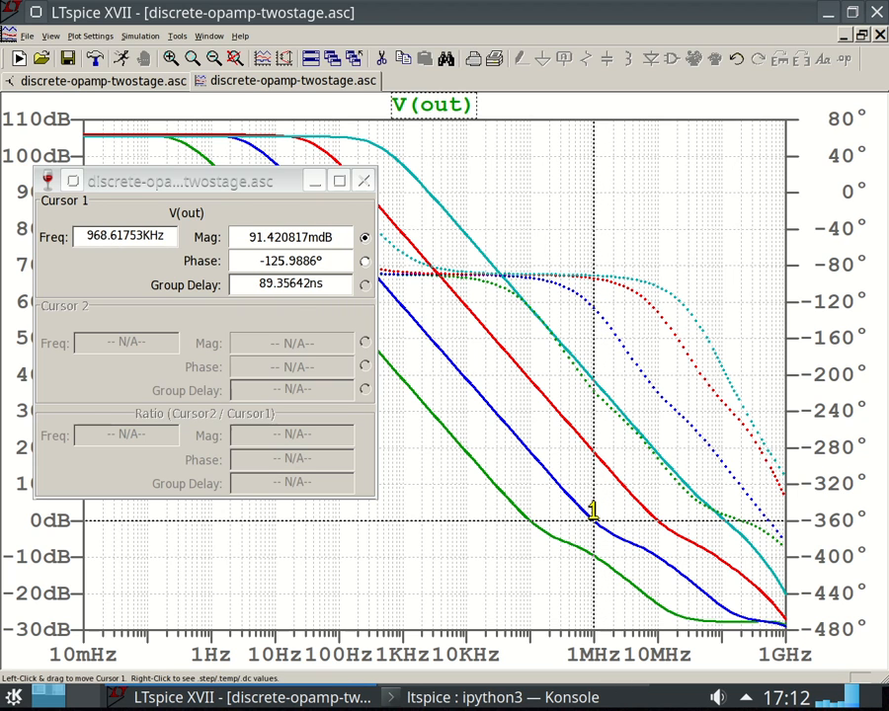
Read the blue magnitude trace with the cursor at 1000 kHz, close the cursor readout and return to the schematic
{"action": "key", "text": "Right"}
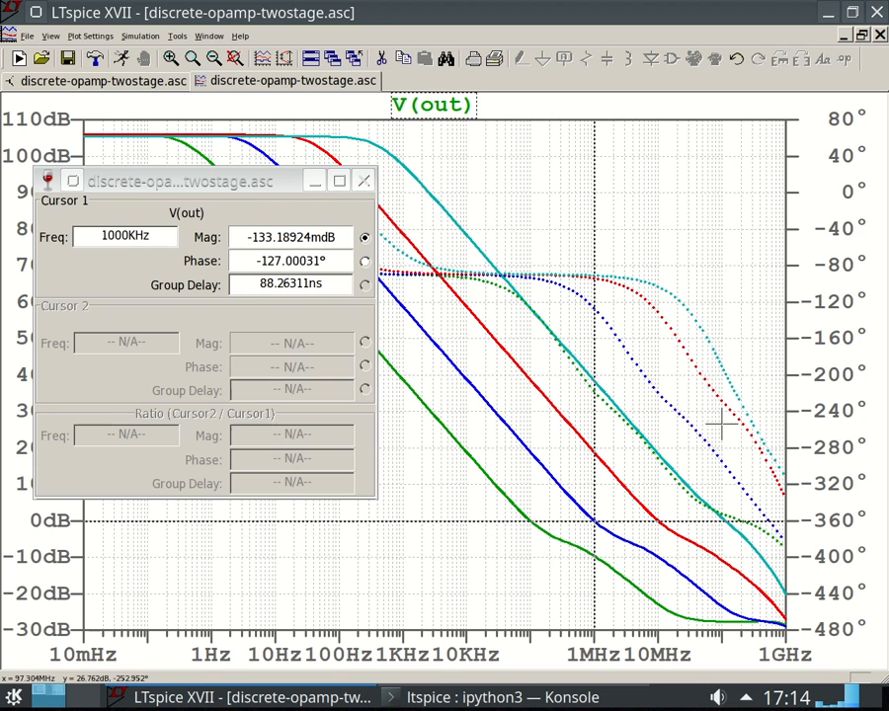
{"action": "left_click", "coordinate": [364, 179]}
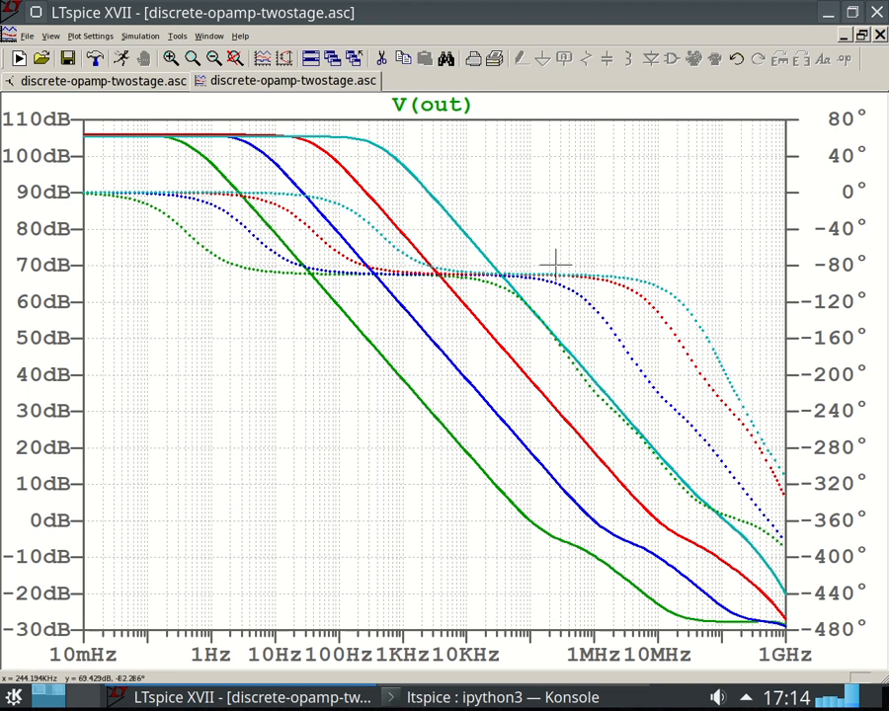
{"action": "left_click", "coordinate": [166, 87]}
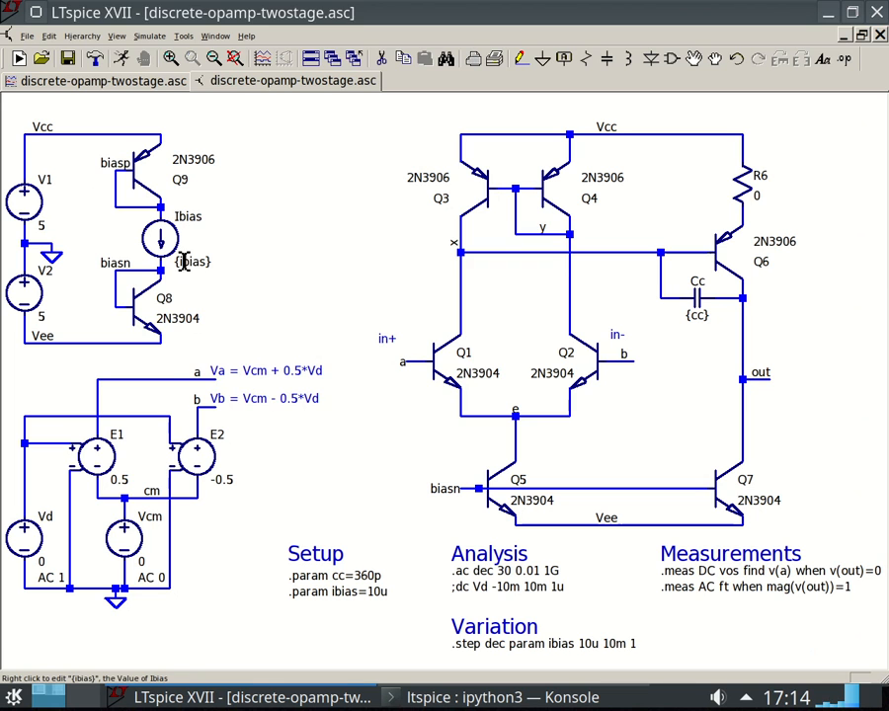
{"action": "right_click", "coordinate": [193, 261]}
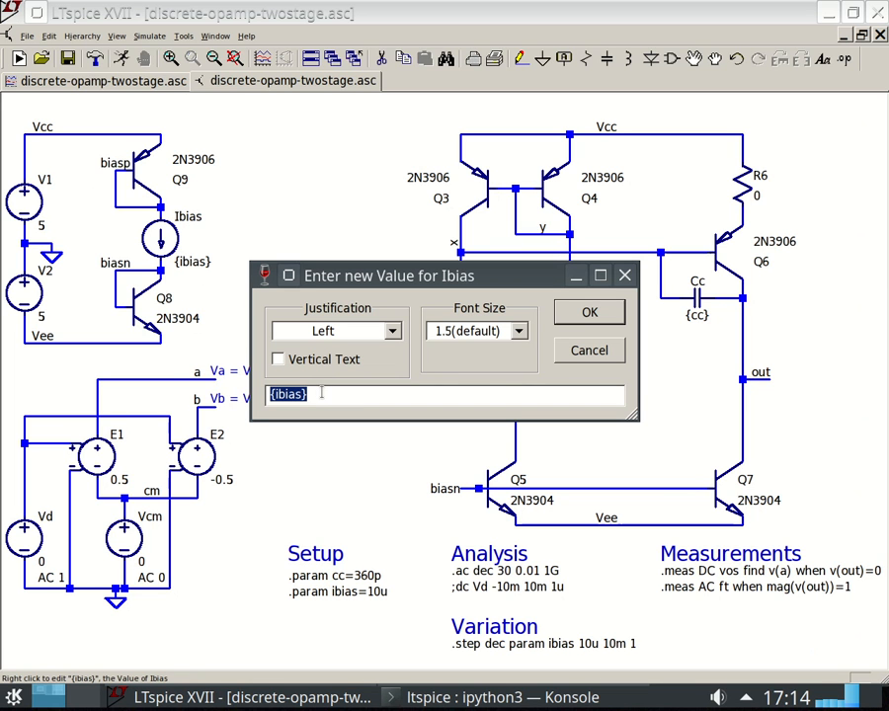
{"action": "type", "text": "10u"}
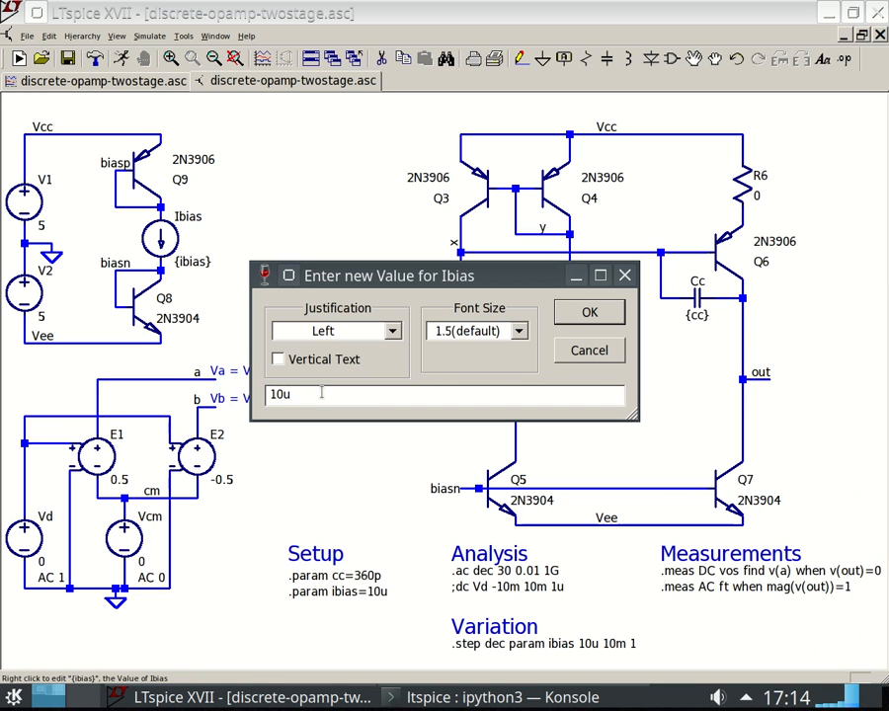
{"action": "key", "text": "BackSpace"}
{"action": "key", "text": "BackSpace"}
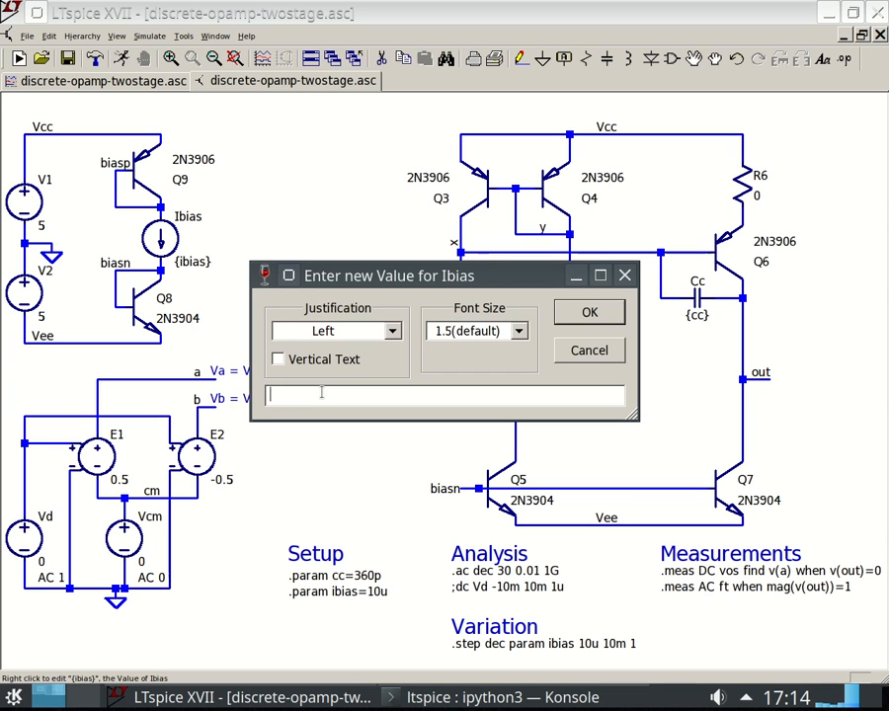
{"action": "type", "text": "100u"}
{"action": "key", "text": "BackSpace"}
{"action": "key", "text": "BackSpace"}
{"action": "key", "text": "BackSpace"}
{"action": "key", "text": "BackSpace"}
{"action": "type", "text": "1m"}
{"action": "key", "text": "BackSpace"}
{"action": "left_click", "coordinate": [595, 357]}
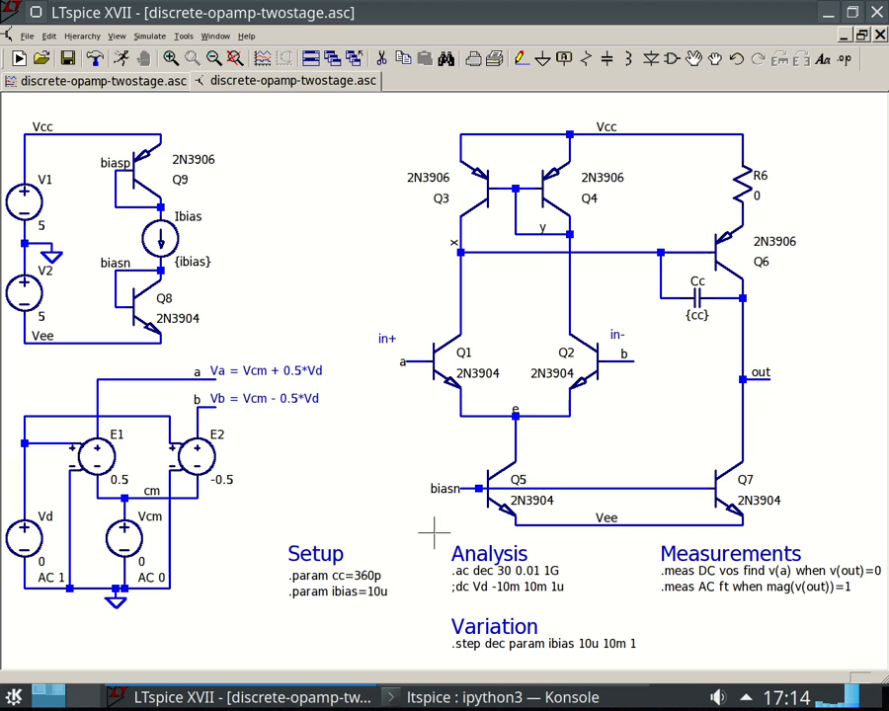
Open the help topics and expand the Dot Commands section of the LTspice chapter
{"action": "left_click", "coordinate": [246, 36]}
{"action": "left_click", "coordinate": [262, 58]}
{"action": "left_click_drag", "start_coordinate": [888, 89], "coordinate": [283, 40]}
{"action": "left_click", "coordinate": [114, 129]}
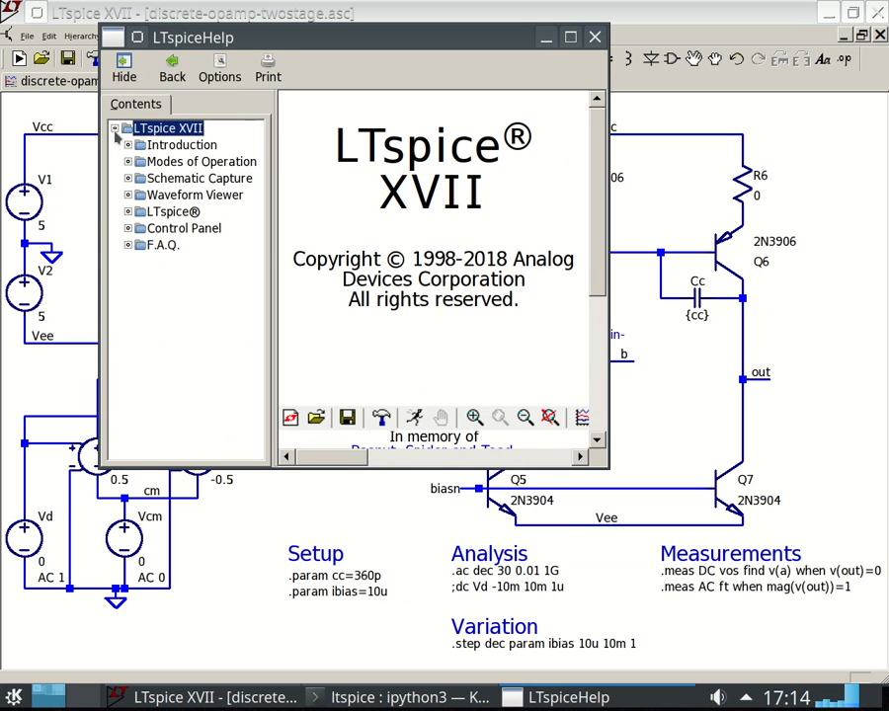
{"action": "key", "text": "Down"}
{"action": "key", "text": "Down"}
{"action": "key", "text": "Down"}
{"action": "key", "text": "Down"}
{"action": "key", "text": "Down"}
{"action": "key", "text": "Right"}
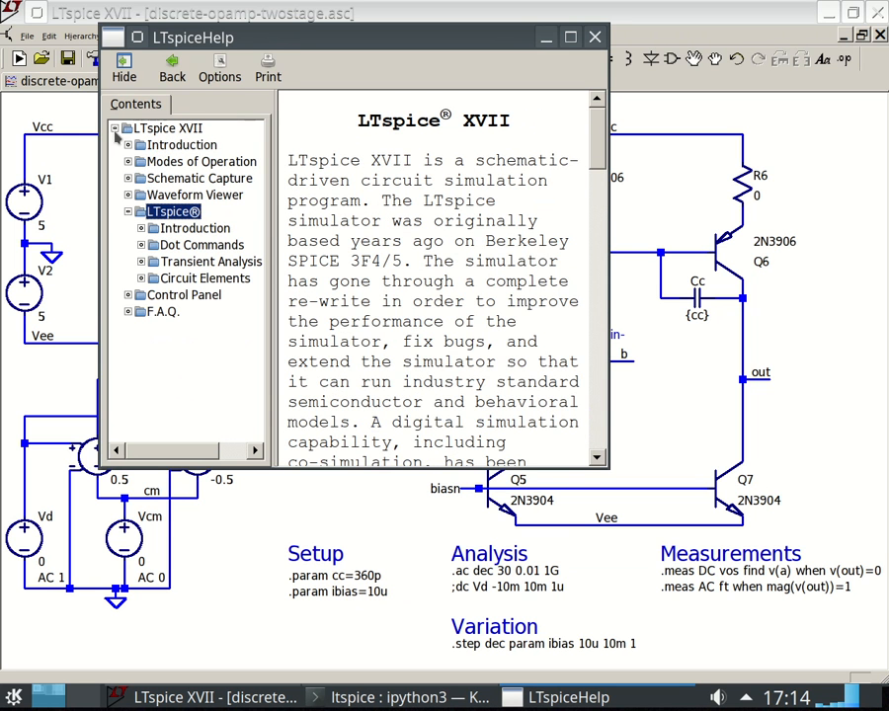
{"action": "key", "text": "Down"}
{"action": "key", "text": "Down"}
{"action": "key", "text": "Right"}
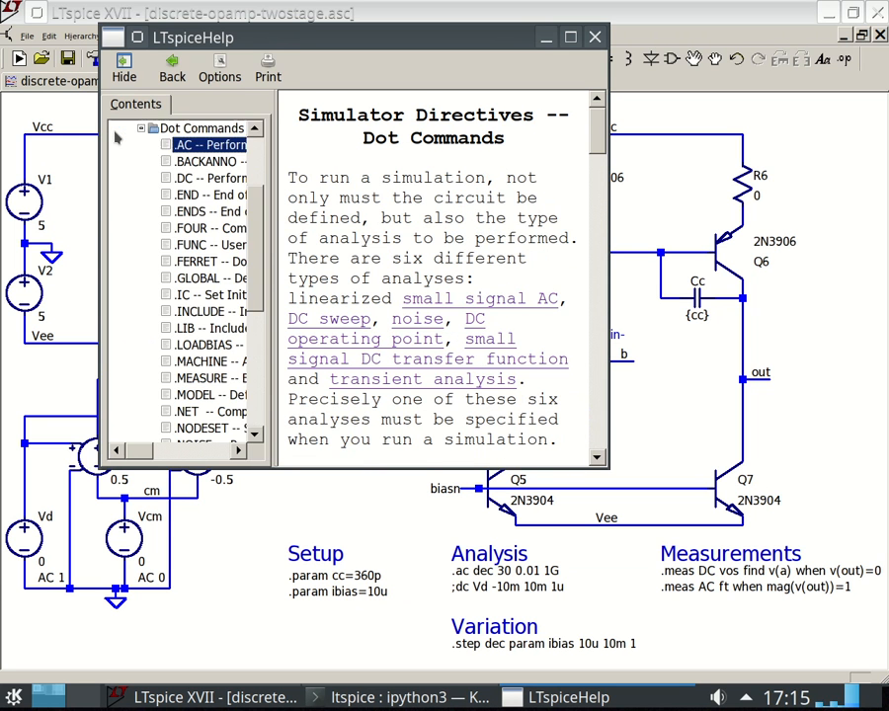
Find the .STEP parameter sweeps topic in the list of dot commands and display it
{"action": "key", "text": "Down"}
{"action": "key", "text": "Down"}
{"action": "key", "text": "Down"}
{"action": "key", "text": "Down"}
{"action": "key", "text": "Down"}
{"action": "key", "text": "Down"}
{"action": "key", "text": "Down"}
{"action": "key", "text": "Down"}
{"action": "key", "text": "Down"}
{"action": "key", "text": "Down"}
{"action": "key", "text": "Down"}
{"action": "key", "text": "Down"}
{"action": "key", "text": "Down"}
{"action": "key", "text": "Down"}
{"action": "key", "text": "Down"}
{"action": "key", "text": "Down"}
{"action": "key", "text": "Down"}
{"action": "key", "text": "Down"}
{"action": "key", "text": "Down"}
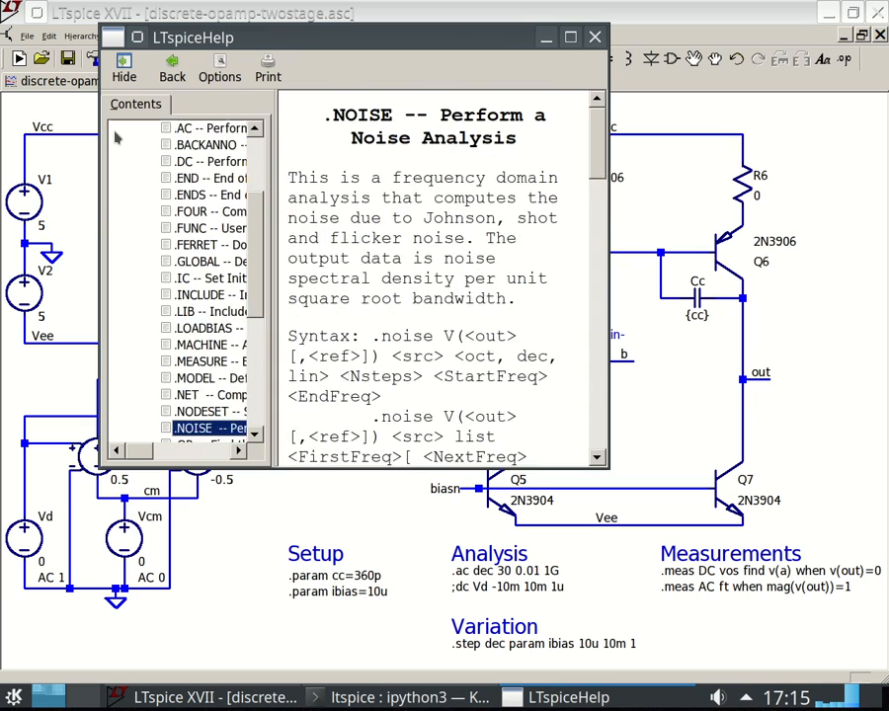
{"action": "key", "text": "Down"}
{"action": "key", "text": "Down"}
{"action": "key", "text": "Down"}
{"action": "key", "text": "Down"}
{"action": "key", "text": "Down"}
{"action": "key", "text": "Down"}
{"action": "key", "text": "Down"}
{"action": "key", "text": "Down"}
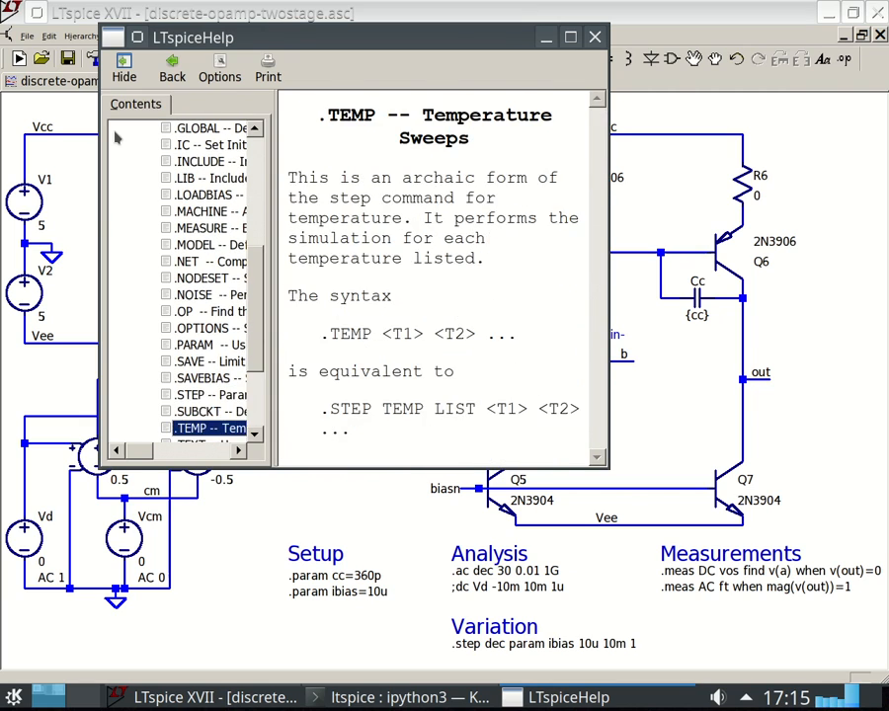
{"action": "key", "text": "Up"}
{"action": "key", "text": "Up"}
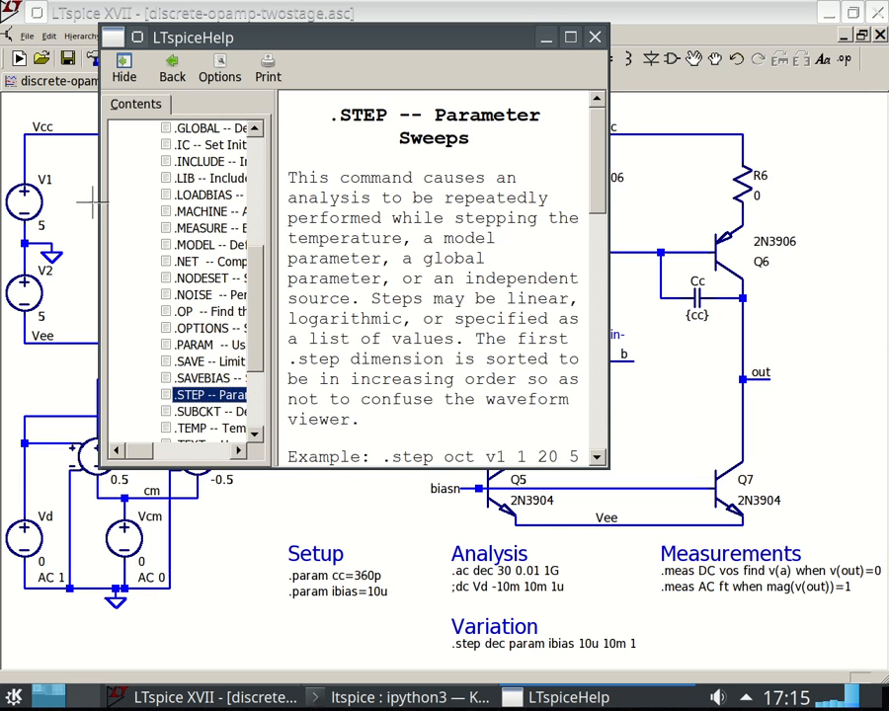
Enlarge the help window and widen its contents list to make the .STEP topic easier to read
{"action": "left_click_drag", "start_coordinate": [100, 202], "coordinate": [3, 155]}
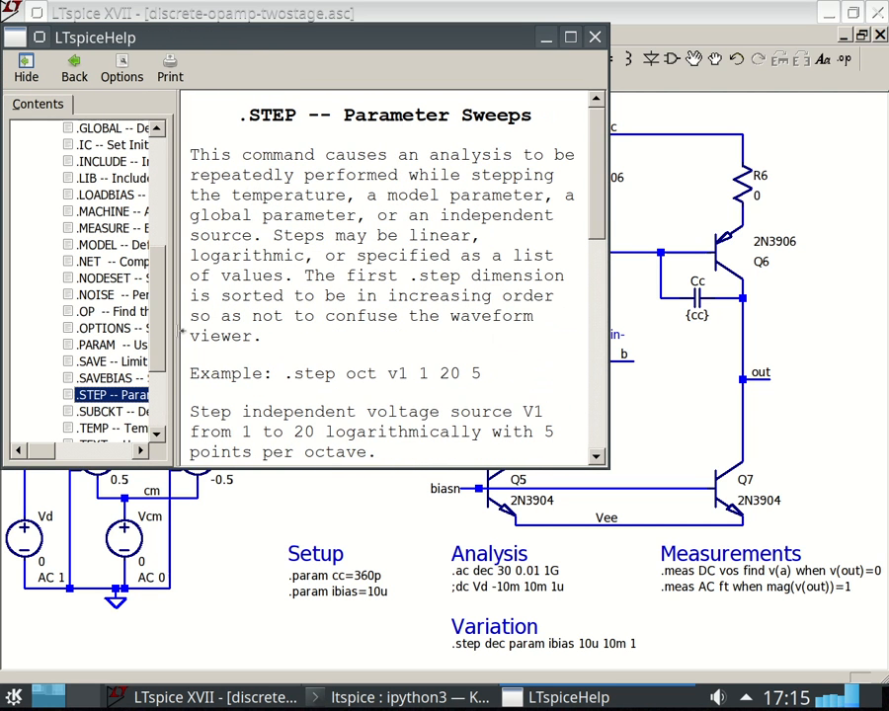
{"action": "left_click_drag", "start_coordinate": [180, 332], "coordinate": [262, 312]}
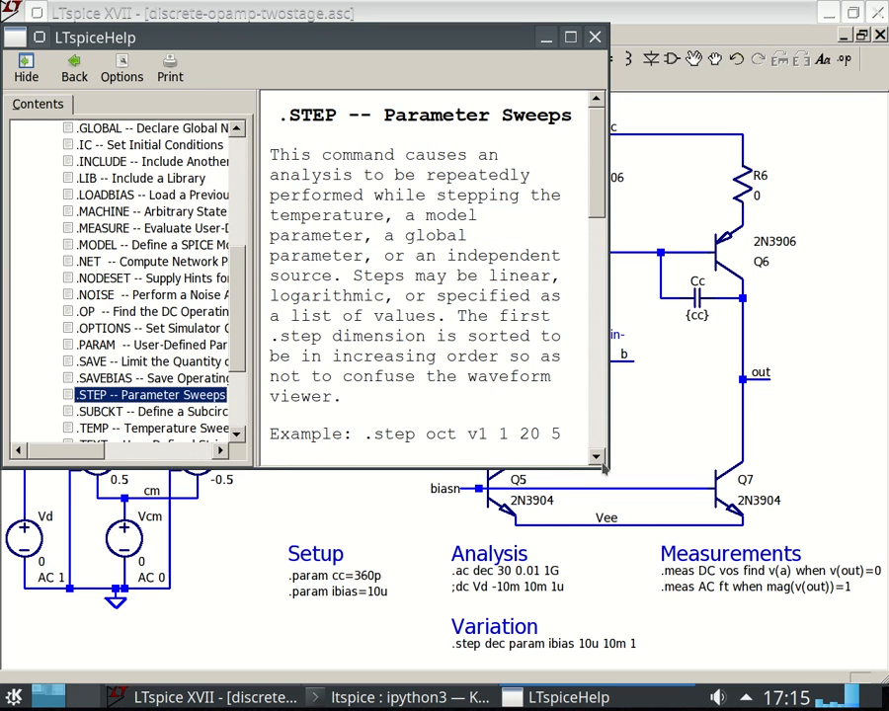
{"action": "left_click_drag", "start_coordinate": [608, 467], "coordinate": [852, 535]}
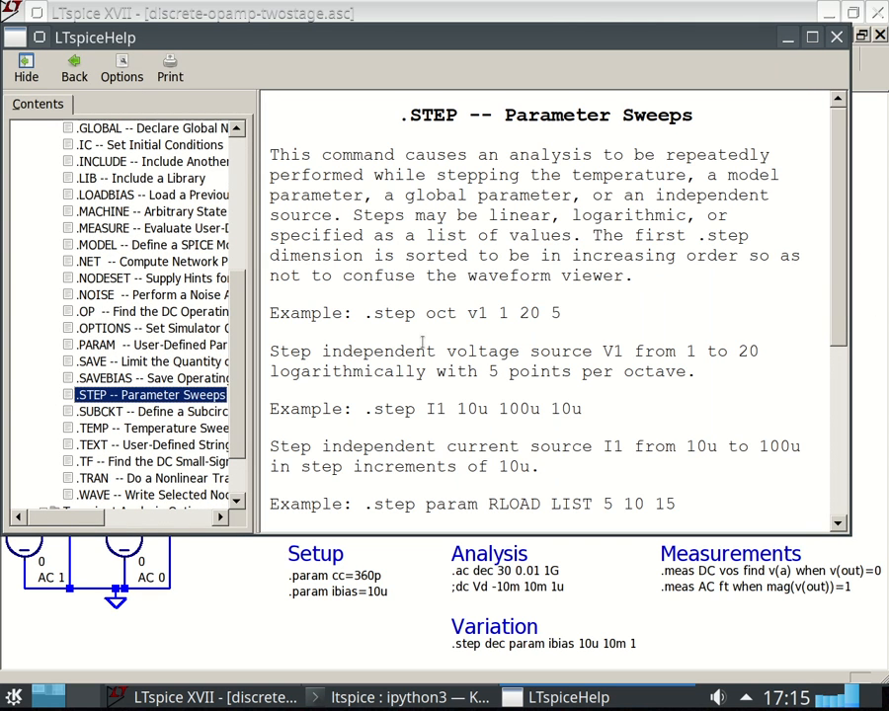
Review the .STEP syntax examples for octave, linear and list sweeps, and close the help
{"action": "left_click_drag", "start_coordinate": [364, 313], "coordinate": [576, 306]}
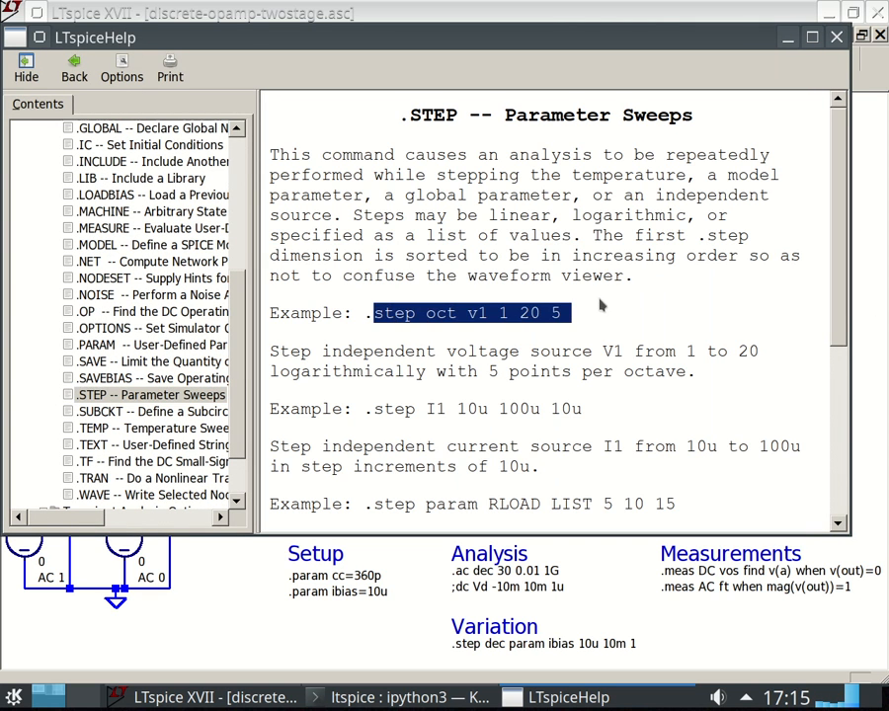
{"action": "left_click", "coordinate": [654, 303]}
{"action": "scroll", "coordinate": [812, 316], "scroll_direction": "down", "scroll_amount": 2}
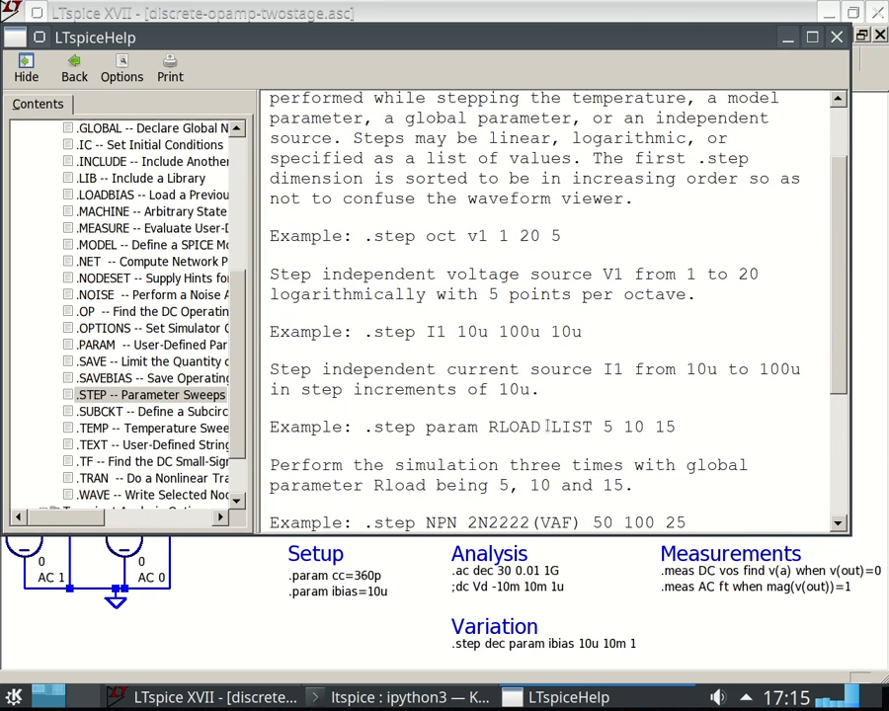
{"action": "left_click_drag", "start_coordinate": [551, 426], "coordinate": [678, 427]}
{"action": "left_click", "coordinate": [683, 423]}
{"action": "scroll", "coordinate": [598, 257], "scroll_direction": "down", "scroll_amount": 4}
{"action": "left_click_drag", "start_coordinate": [539, 367], "coordinate": [689, 372]}
{"action": "left_click", "coordinate": [726, 368]}
{"action": "left_click_drag", "start_coordinate": [844, 366], "coordinate": [866, 201]}
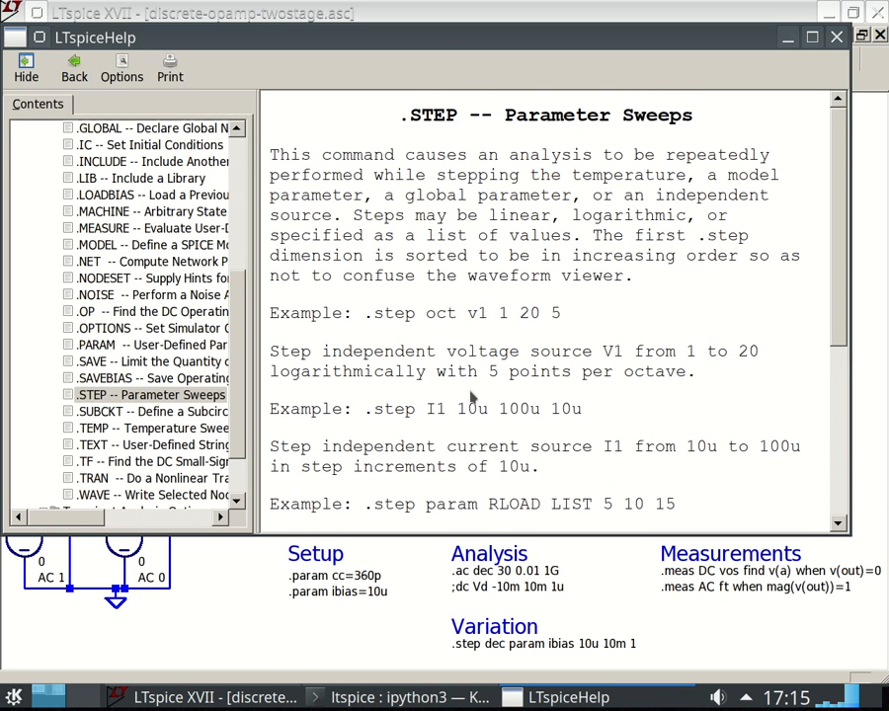
{"action": "scroll", "coordinate": [573, 441], "scroll_direction": "down", "scroll_amount": 4}
{"action": "scroll", "coordinate": [572, 441], "scroll_direction": "up", "scroll_amount": 4}
{"action": "left_click", "coordinate": [836, 37]}
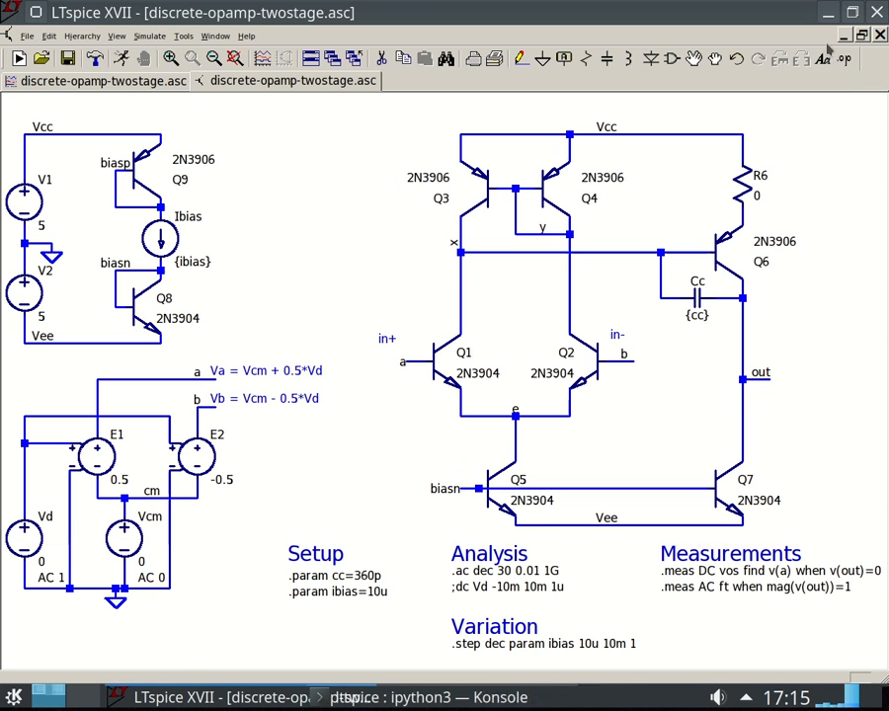
Extend the .step directive for ibias with a second sweep, "dec param cc 36p 3.6n 1"
{"action": "right_click", "coordinate": [560, 643]}
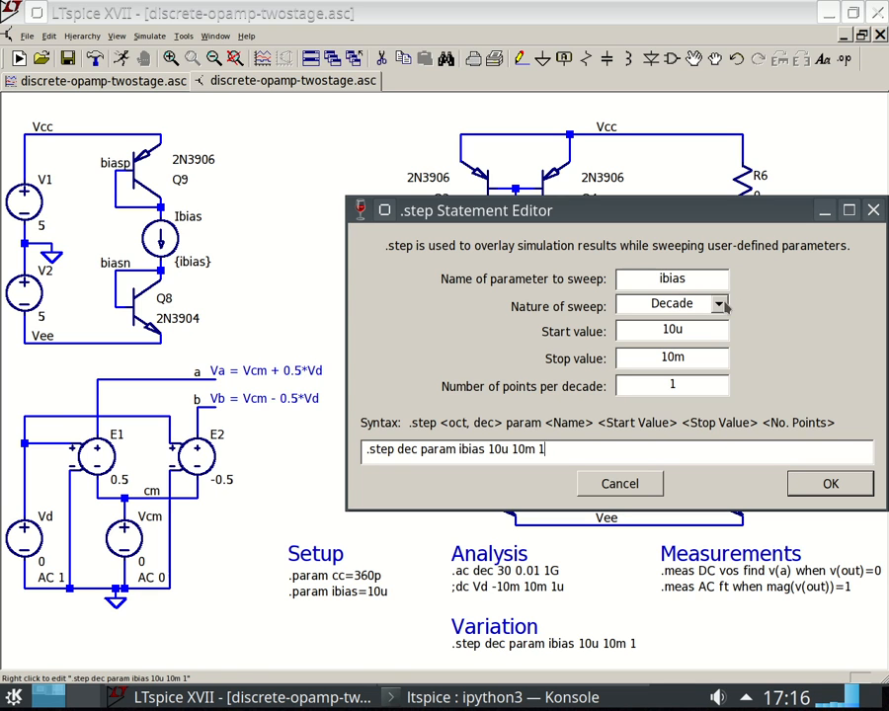
{"action": "left_click_drag", "start_coordinate": [753, 212], "coordinate": [693, 197]}
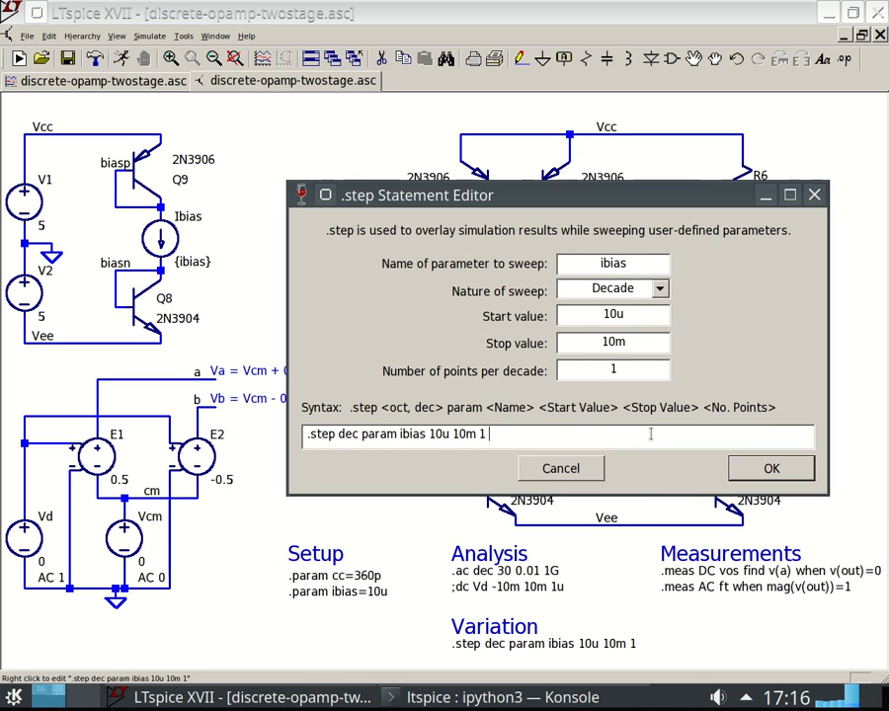
{"action": "type", "text": "dec param"}
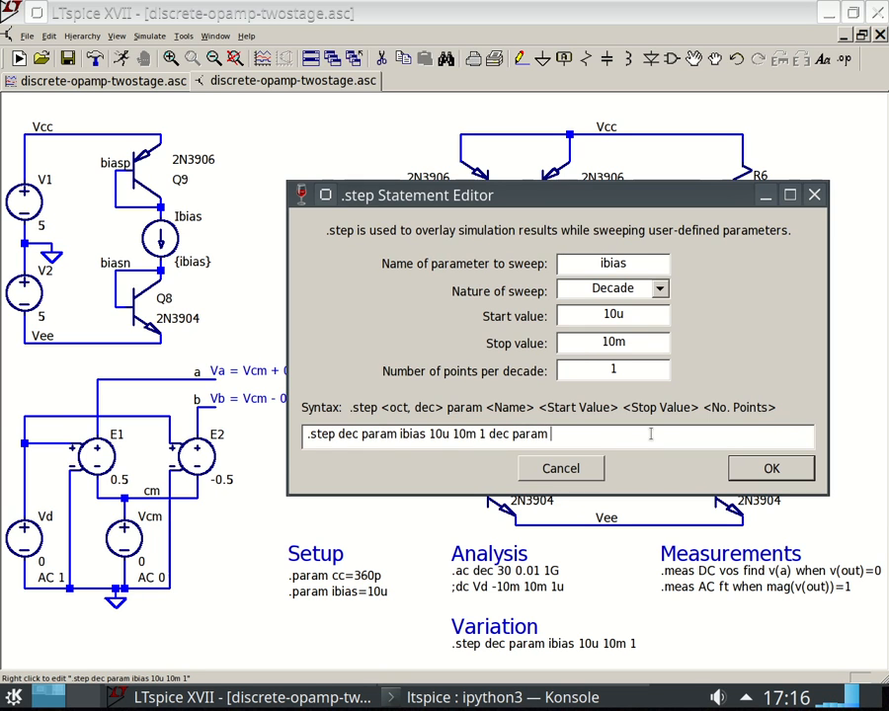
{"action": "type", "text": " cc 36p"}
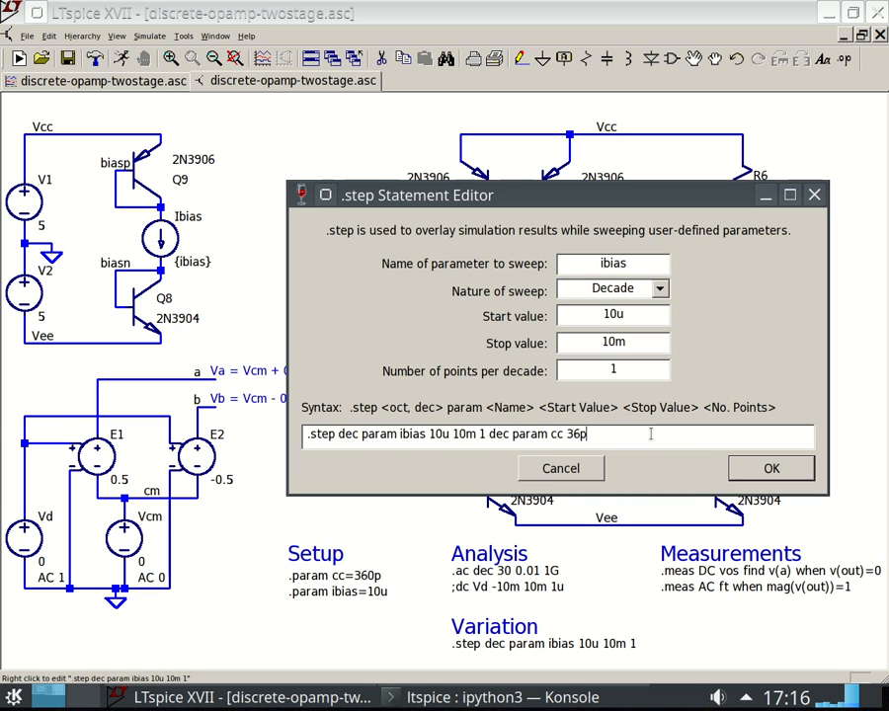
{"action": "type", "text": " 3.6n 1"}
{"action": "left_click", "coordinate": [739, 471]}
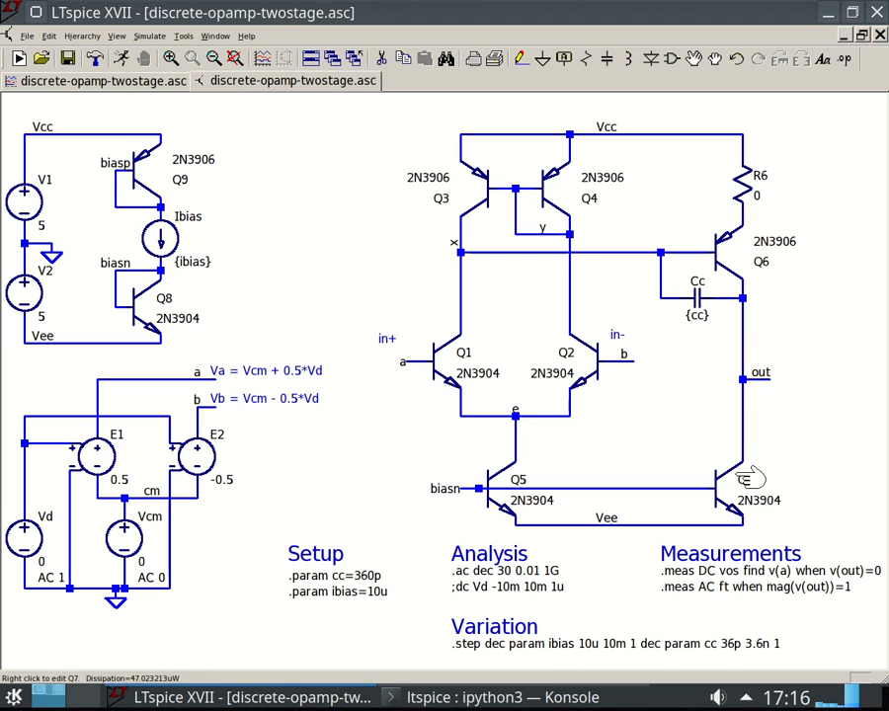
Run the AC simulation with both sweeps and maximize the schematic to inspect the .step directive up close
{"action": "key", "text": "alt+s"}
{"action": "key", "text": "r"}
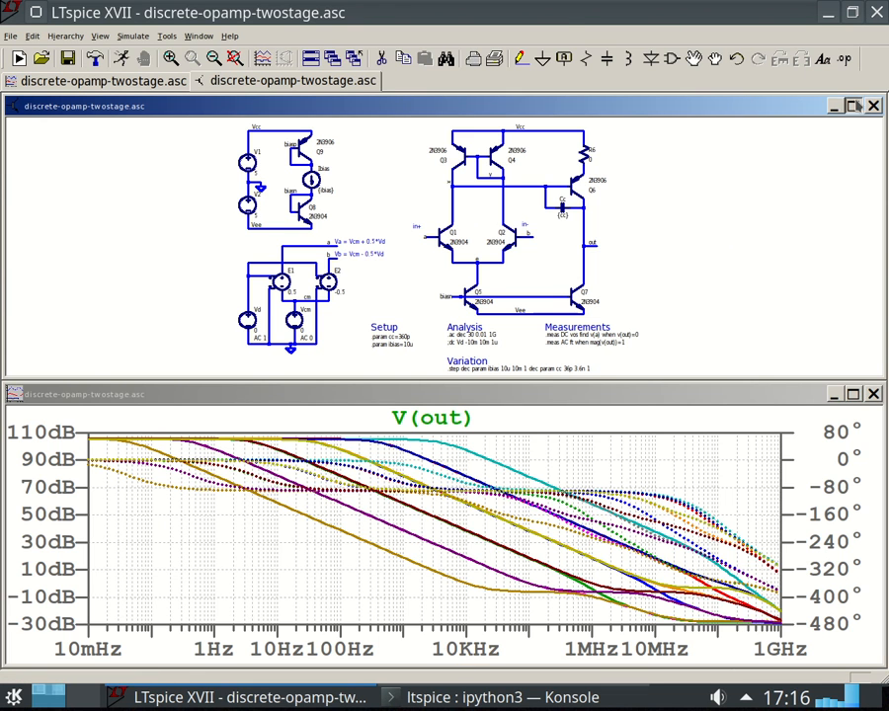
{"action": "left_click", "coordinate": [851, 105]}
{"action": "scroll", "coordinate": [724, 640], "scroll_direction": "up", "scroll_amount": 1}
{"action": "scroll", "coordinate": [724, 640], "scroll_direction": "up", "scroll_amount": 4}
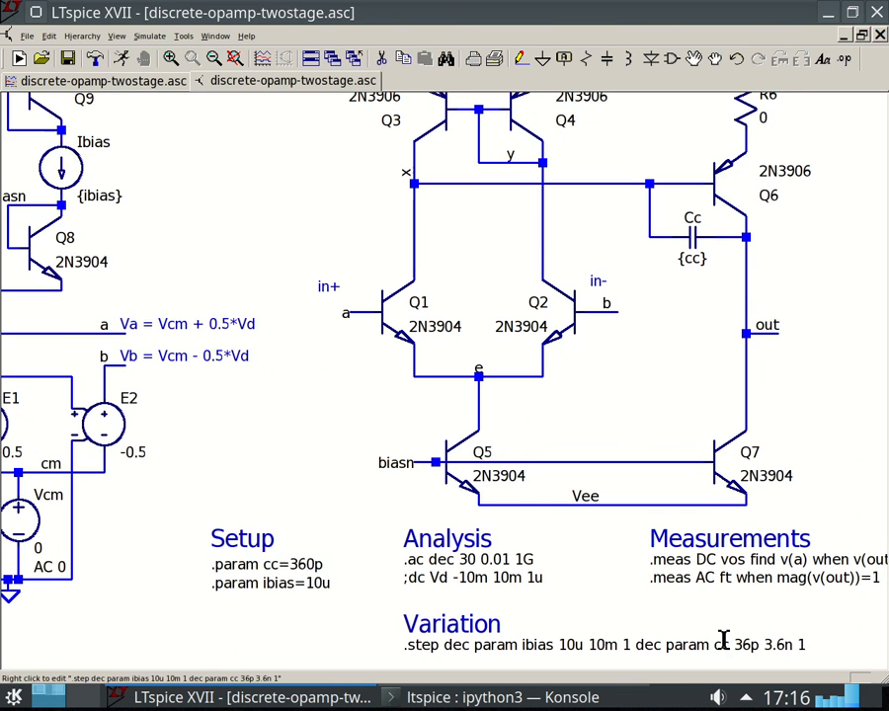
{"action": "left_click_drag", "start_coordinate": [693, 430], "coordinate": [687, 408]}
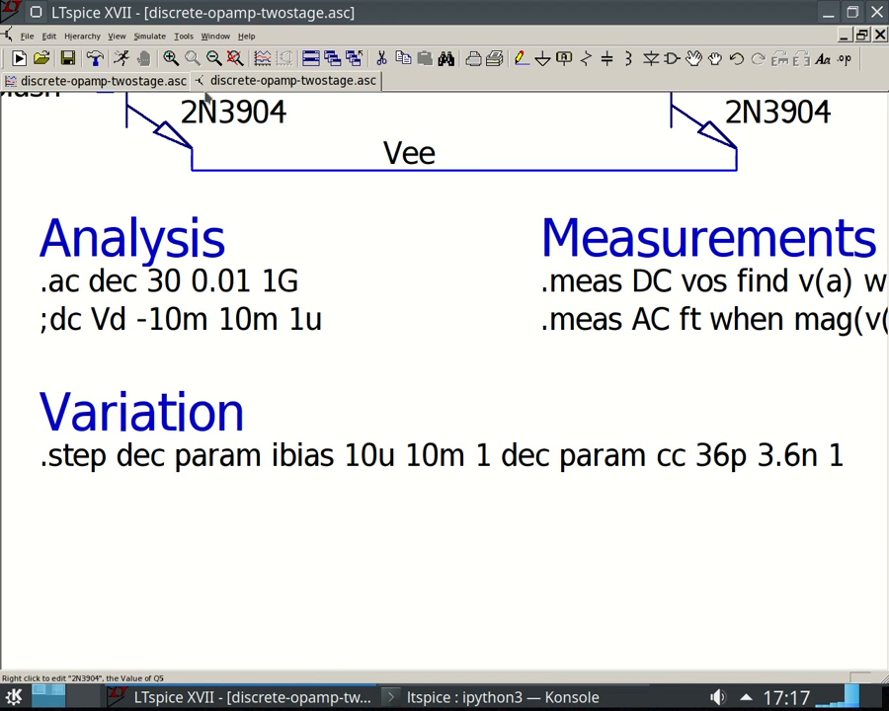
Show the V(out) plot and check the IBIAS and CC combinations of its displayed steps, keeping all of them selected
{"action": "left_click", "coordinate": [166, 86]}
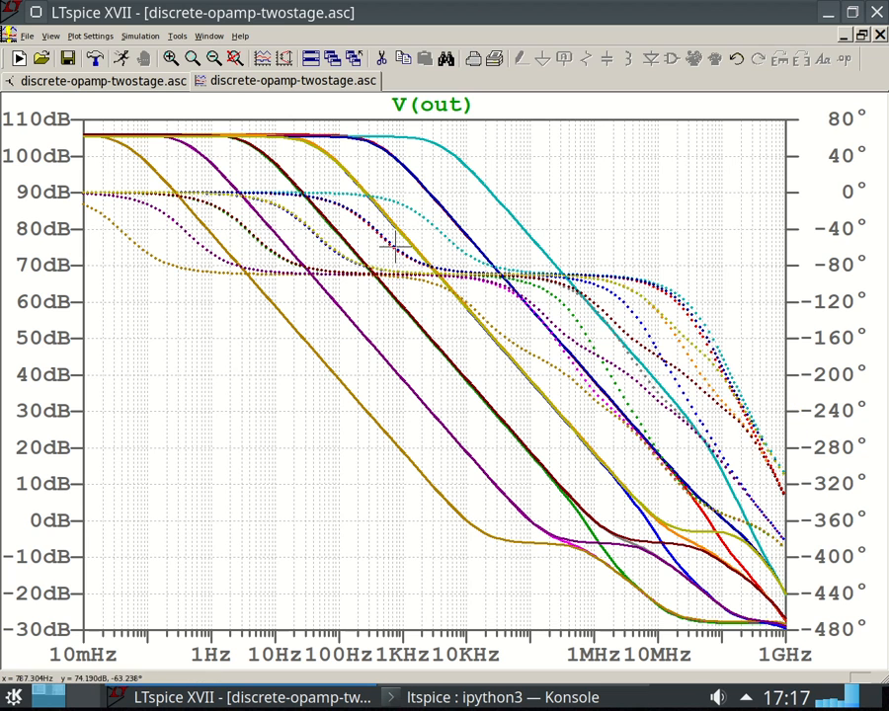
{"action": "left_click", "coordinate": [89, 35]}
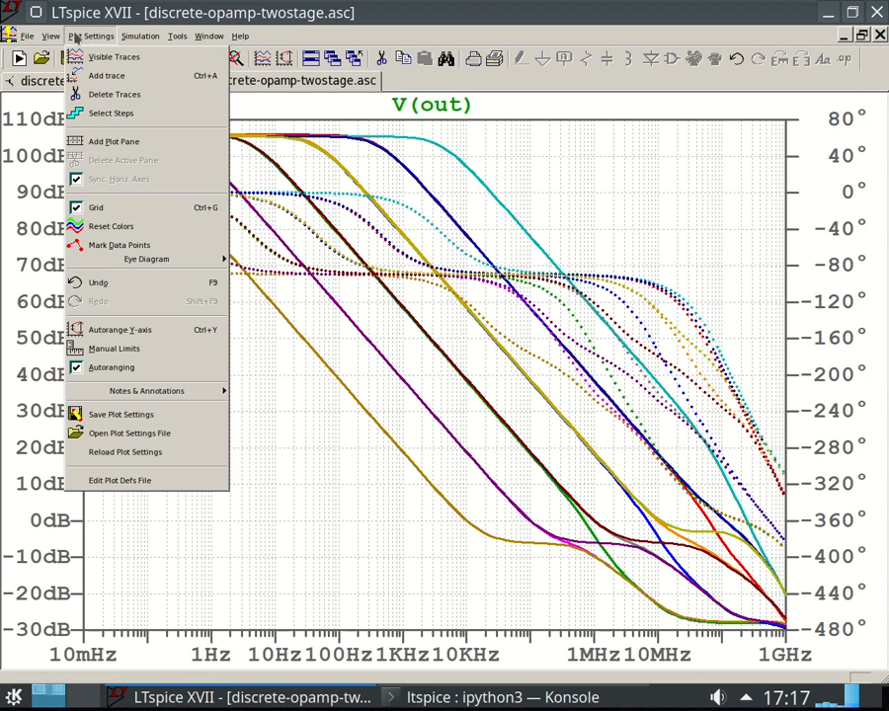
{"action": "left_click", "coordinate": [121, 114]}
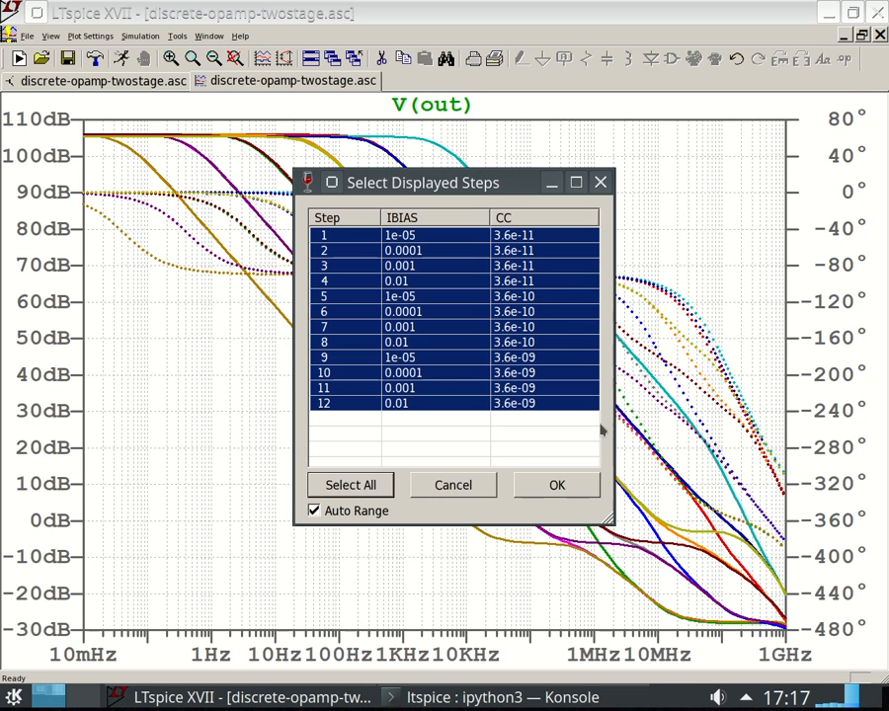
{"action": "left_click", "coordinate": [590, 485]}
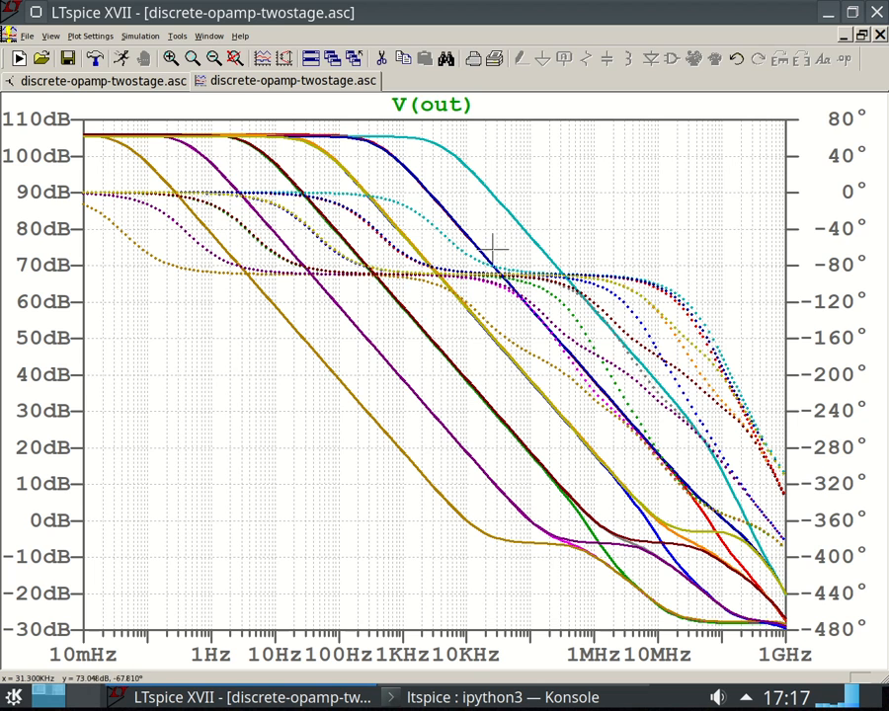
Return to the schematic and examine the analysis, measurement and variation directives beneath the op-amp
{"action": "left_click", "coordinate": [183, 81]}
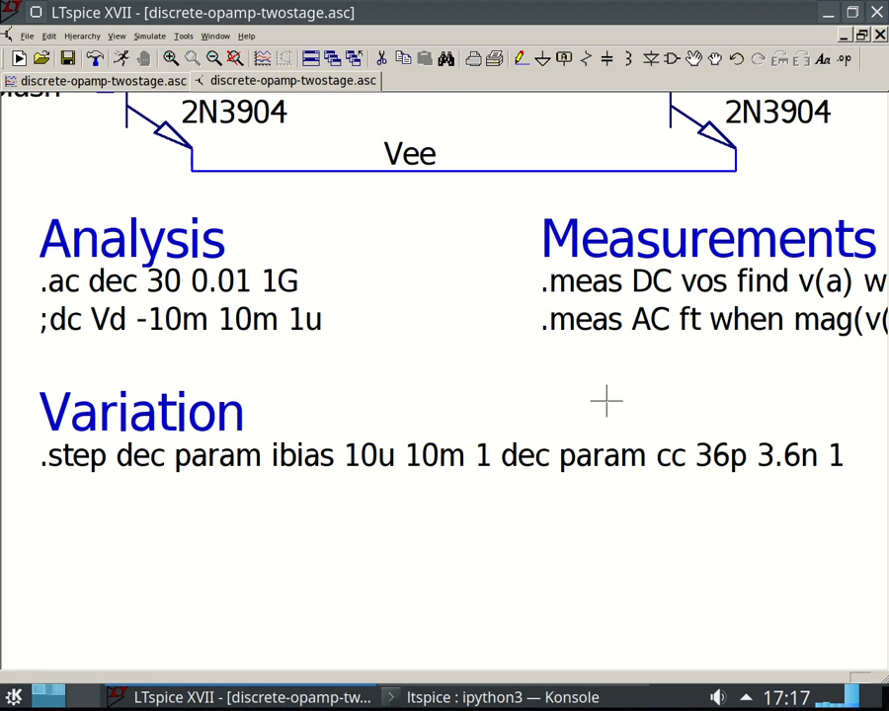
{"action": "scroll", "coordinate": [721, 424], "scroll_direction": "down", "scroll_amount": 3}
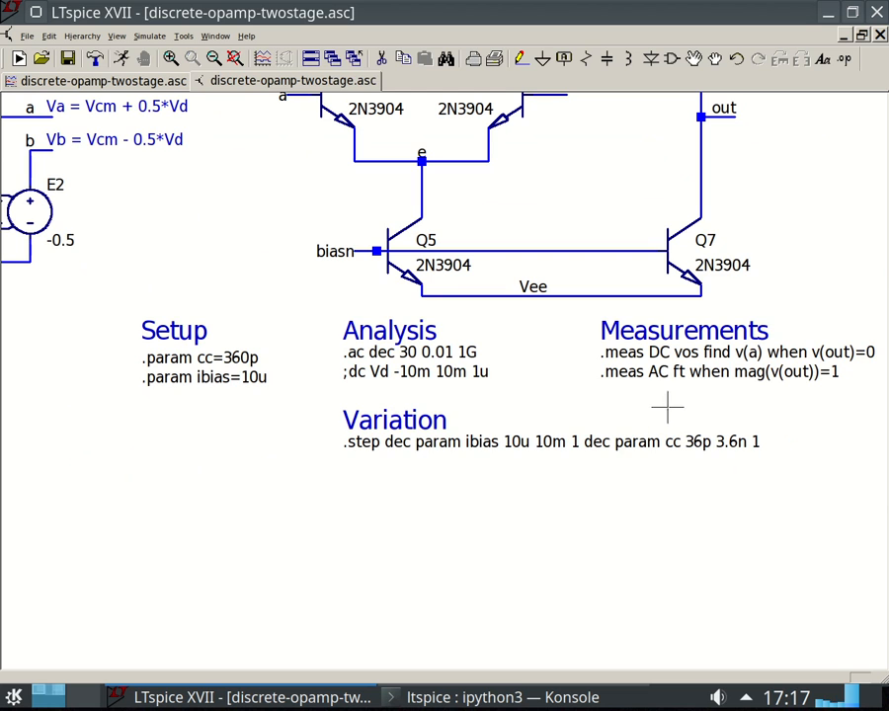
{"action": "left_click_drag", "start_coordinate": [592, 403], "coordinate": [402, 490]}
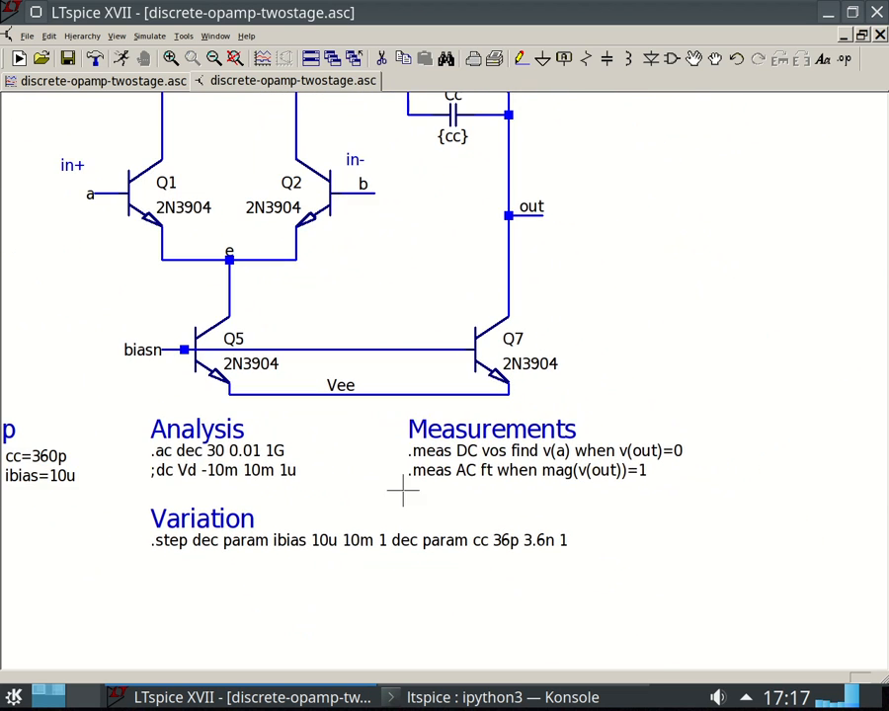
Show the V(out) plot, attach a cursor to it at about 413 kHz and cycle the cursor through the stepped runs
{"action": "left_click", "coordinate": [127, 82]}
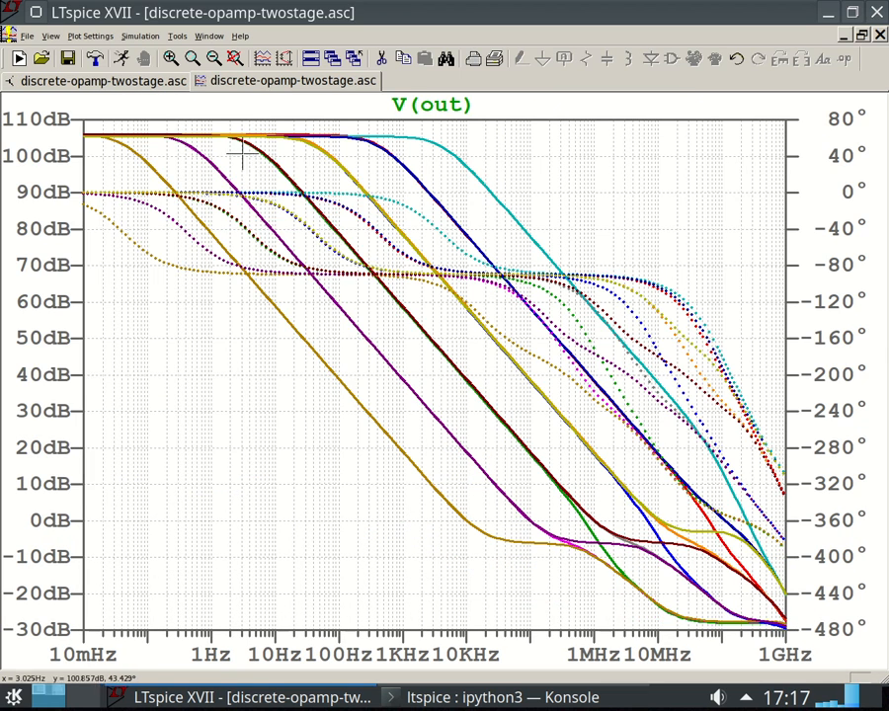
{"action": "left_click", "coordinate": [465, 109]}
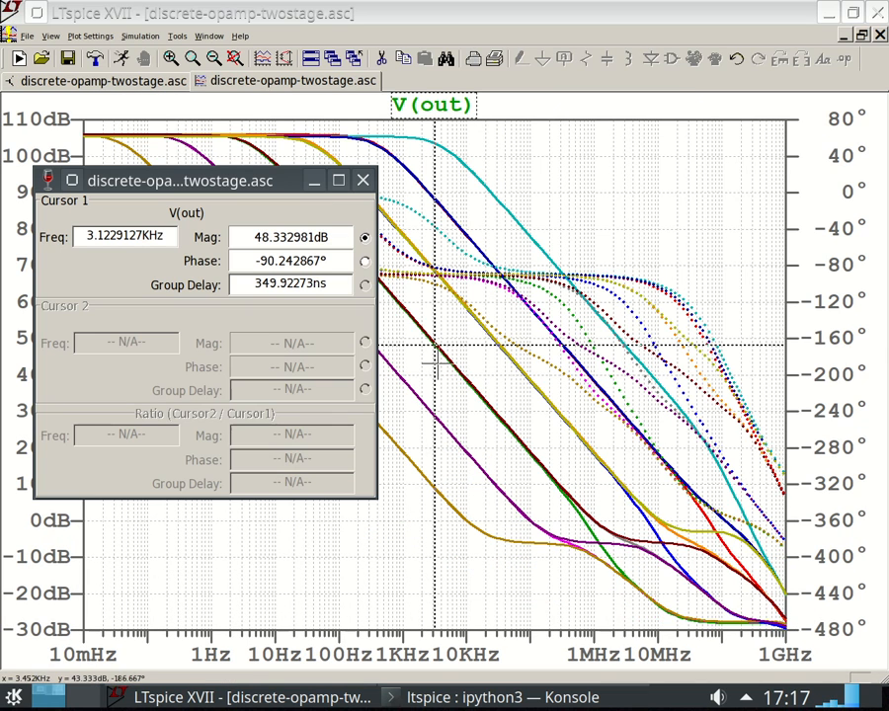
{"action": "mouse_move", "coordinate": [434, 345]}
{"action": "left_mouse_down"}
{"action": "mouse_move", "coordinate": [536, 420]}
{"action": "mouse_move", "coordinate": [549, 475]}
{"action": "mouse_move", "coordinate": [581, 517]}
{"action": "mouse_move", "coordinate": [570, 501]}
{"action": "left_mouse_up"}
{"action": "key", "text": "Up"}
{"action": "key", "text": "Down"}
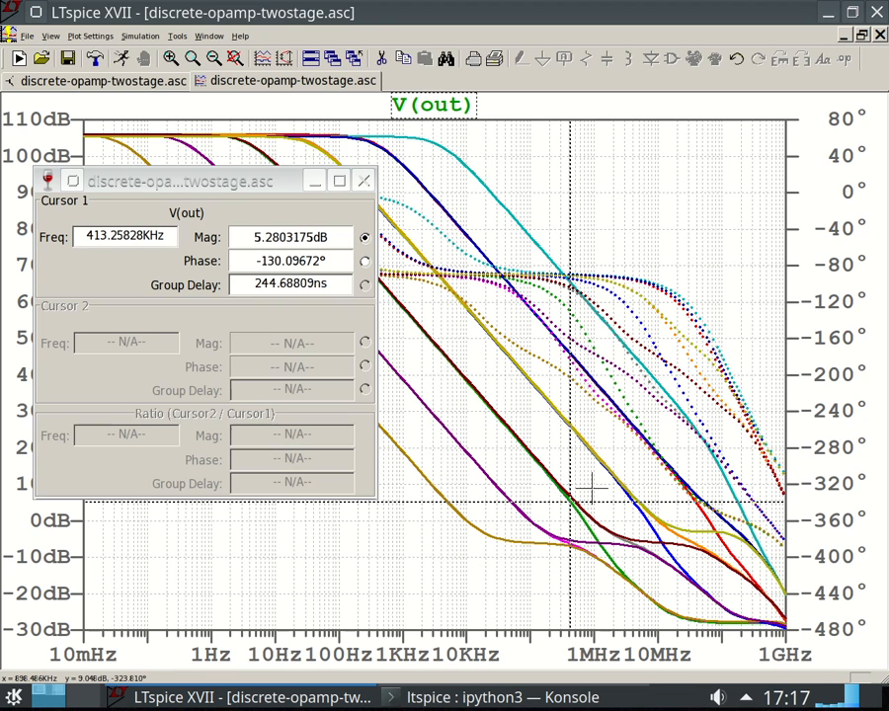
{"action": "key", "text": "Up"}
{"action": "key", "text": "Down"}
{"action": "key", "text": "Up"}
{"action": "key", "text": "Up"}
{"action": "key", "text": "Up"}
{"action": "key", "text": "Up"}
{"action": "key", "text": "Up"}
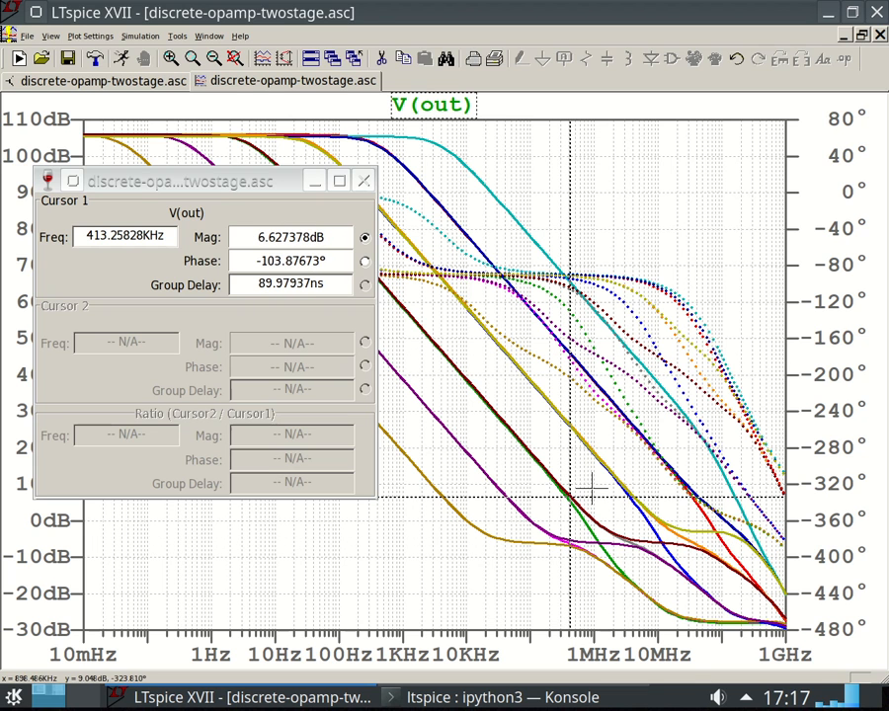
Move the cursor to about 99 kHz, switch it to a curve near 0 dB and check that run's Ibias and Cc
{"action": "mouse_move", "coordinate": [567, 460]}
{"action": "left_mouse_down"}
{"action": "mouse_move", "coordinate": [508, 474]}
{"action": "mouse_move", "coordinate": [496, 468]}
{"action": "mouse_move", "coordinate": [499, 478]}
{"action": "mouse_move", "coordinate": [529, 481]}
{"action": "left_mouse_up"}
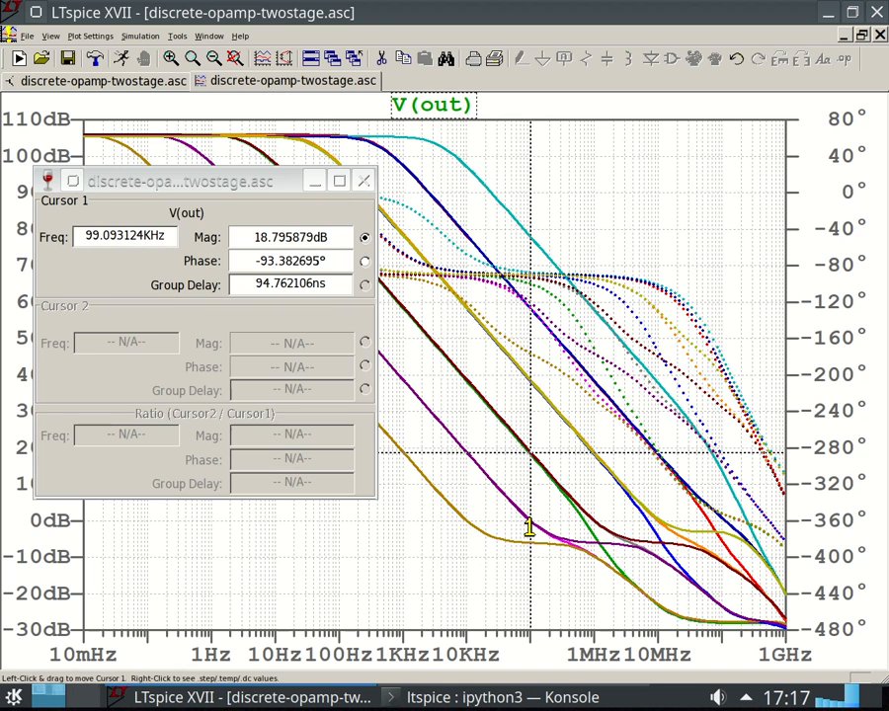
{"action": "key", "text": "Up"}
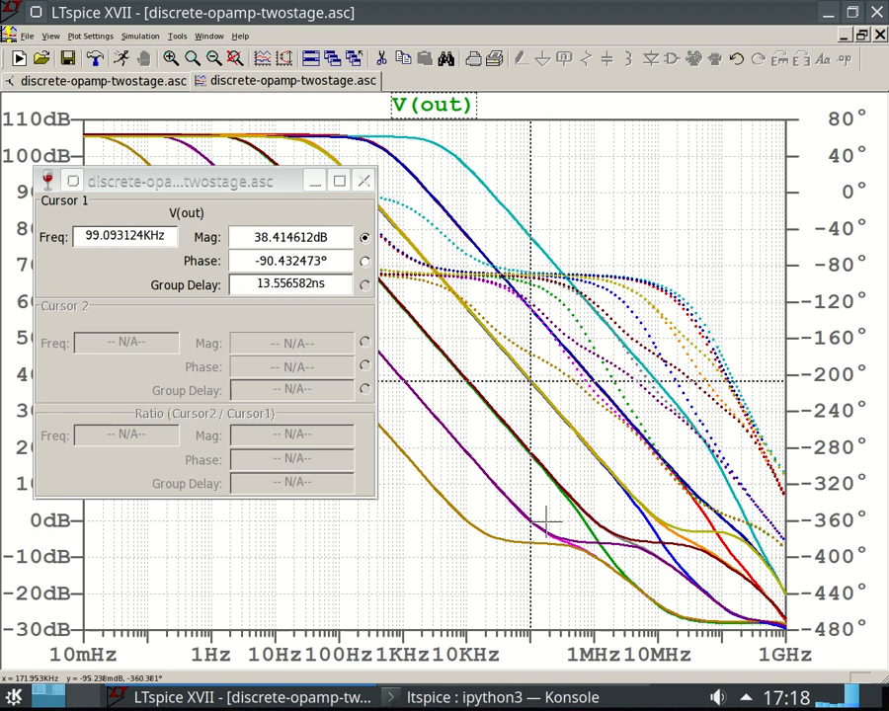
{"action": "key", "text": "Down"}
{"action": "key", "text": "Down"}
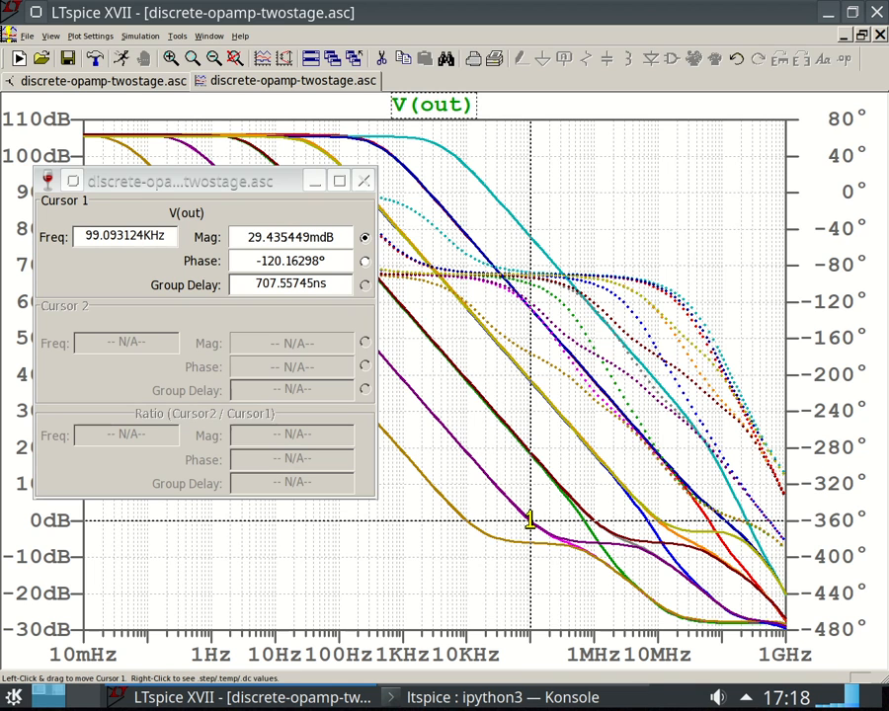
{"action": "right_click", "coordinate": [530, 520]}
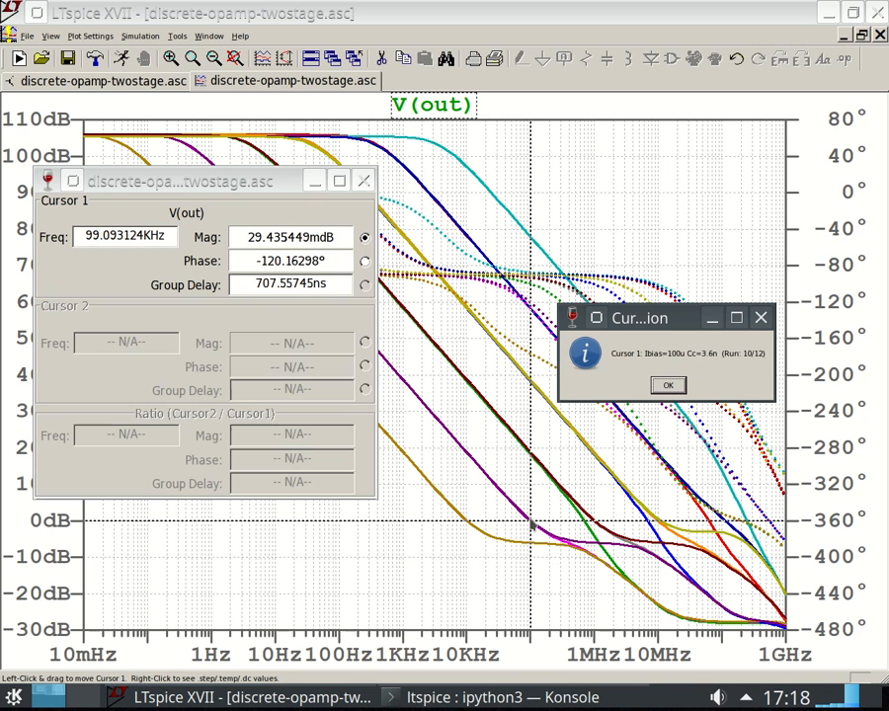
{"action": "left_click", "coordinate": [667, 386]}
Switch the cursor to the other curve crossing 0 dB there, check its Ibias and Cc, and remove the cursor
{"action": "key", "text": "Down"}
{"action": "key", "text": "Down"}
{"action": "key", "text": "Down"}
{"action": "key", "text": "Down"}
{"action": "key", "text": "Down"}
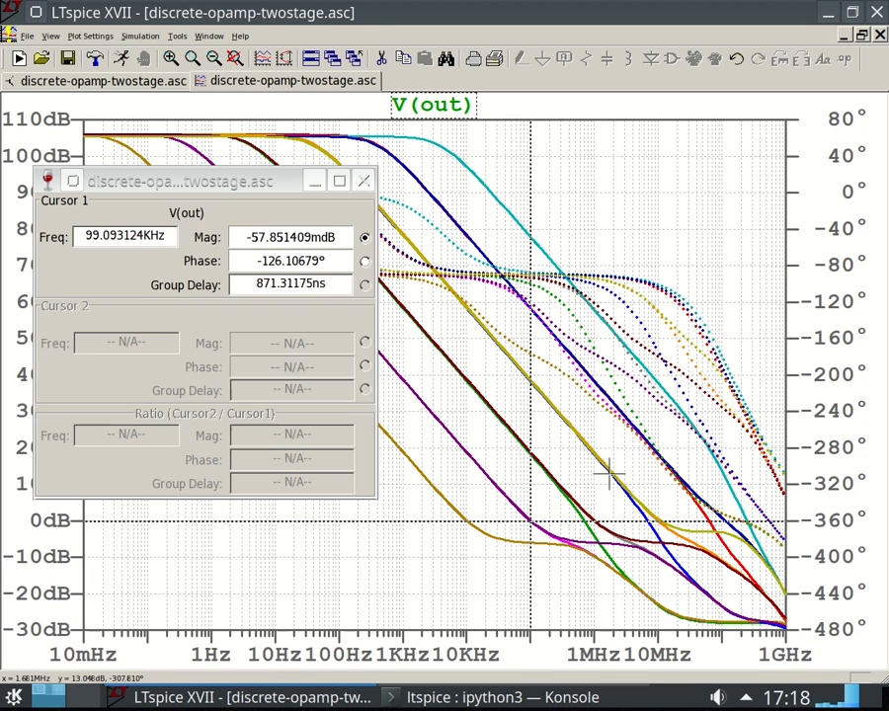
{"action": "right_click", "coordinate": [530, 521]}
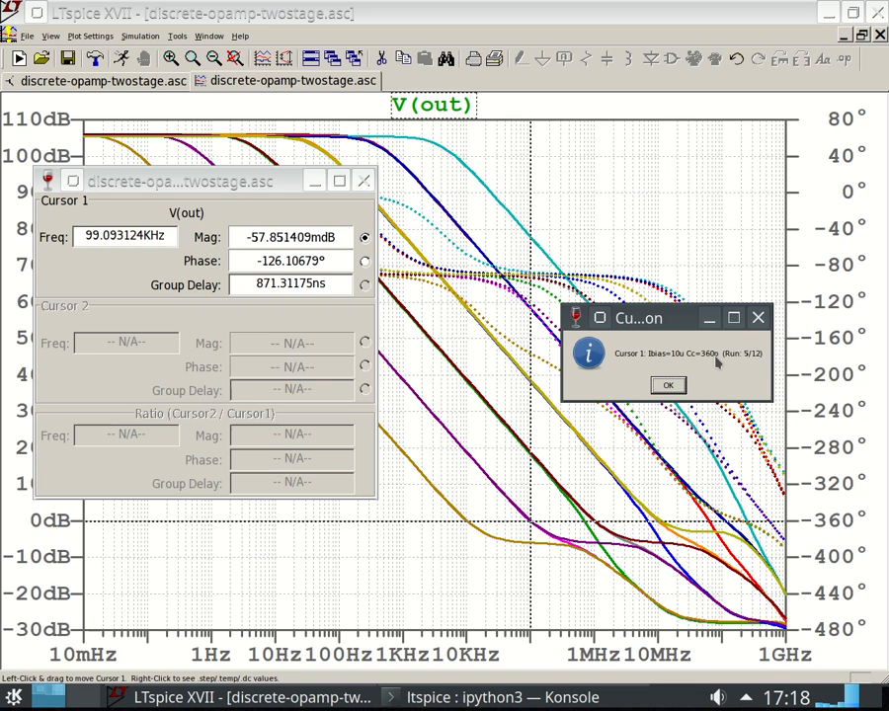
{"action": "left_click", "coordinate": [672, 385]}
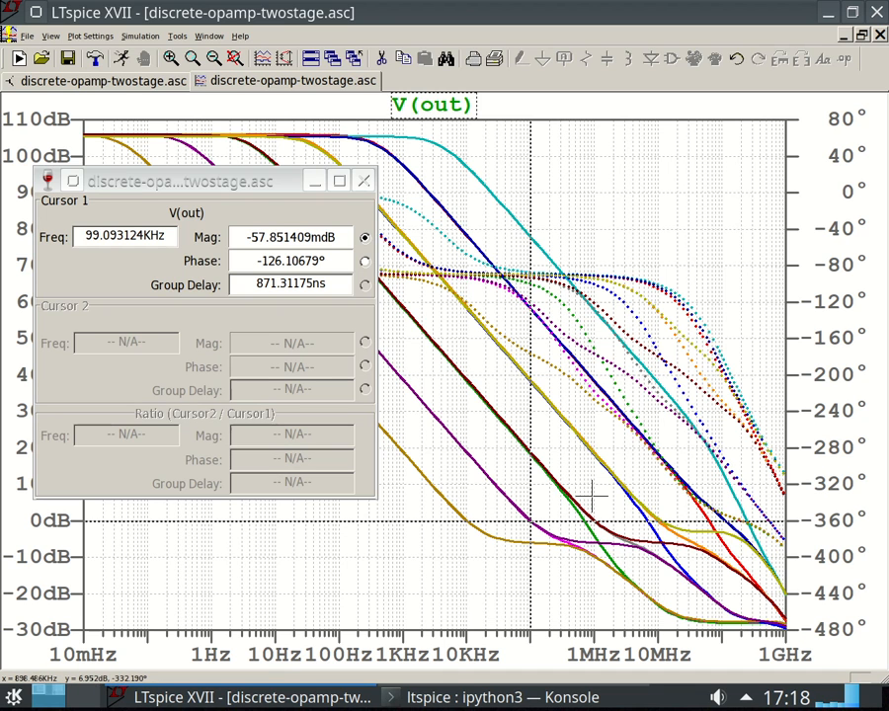
{"action": "right_click", "coordinate": [738, 544]}
{"action": "left_click", "coordinate": [568, 474]}
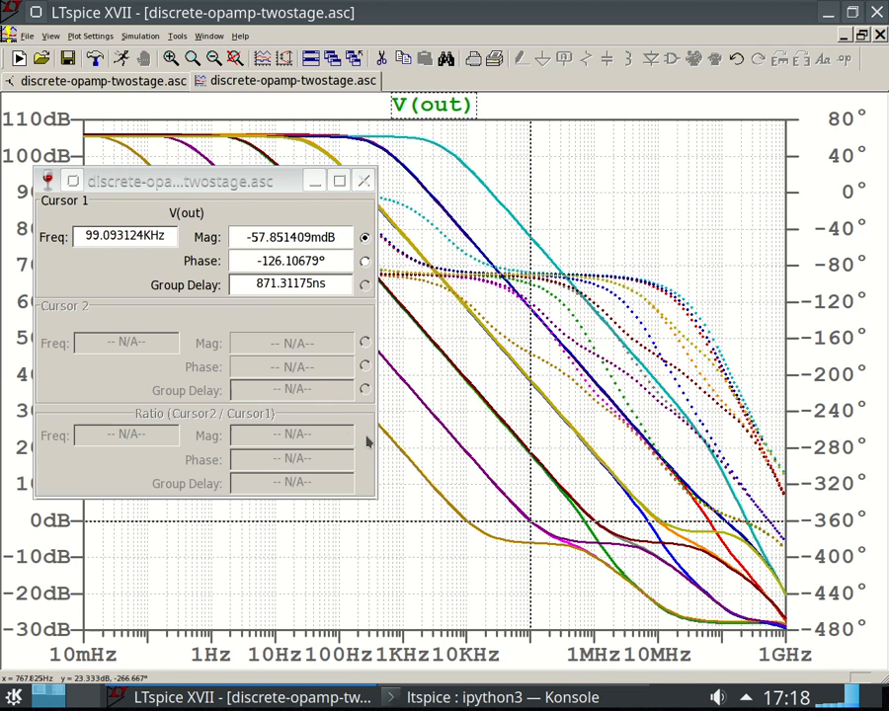
{"action": "left_click", "coordinate": [362, 183]}
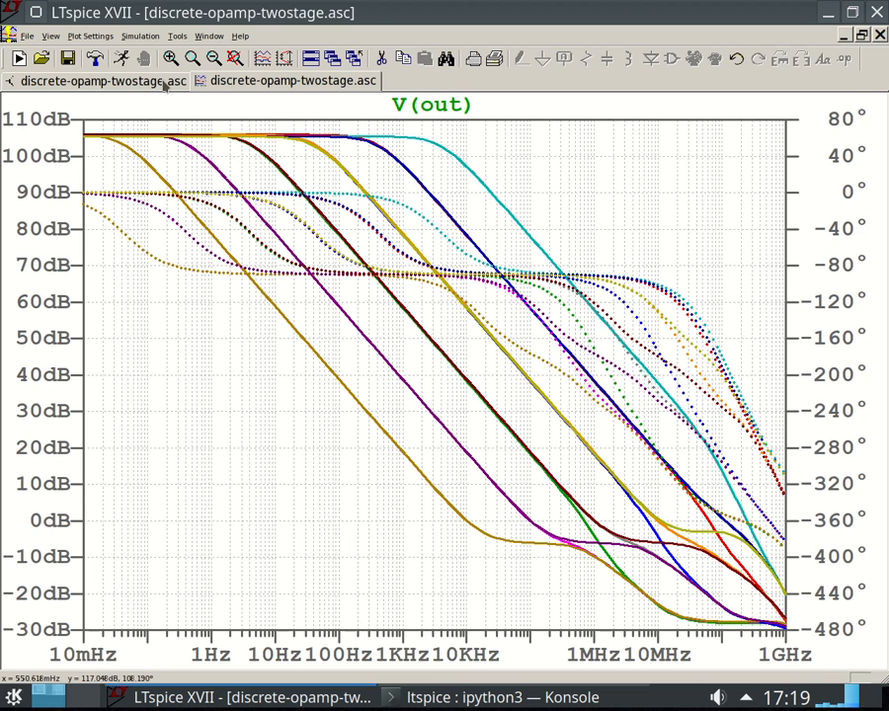
Return to the schematic and open the .meas directives for editing as plain text
{"action": "key", "text": "ctrl+Tab"}
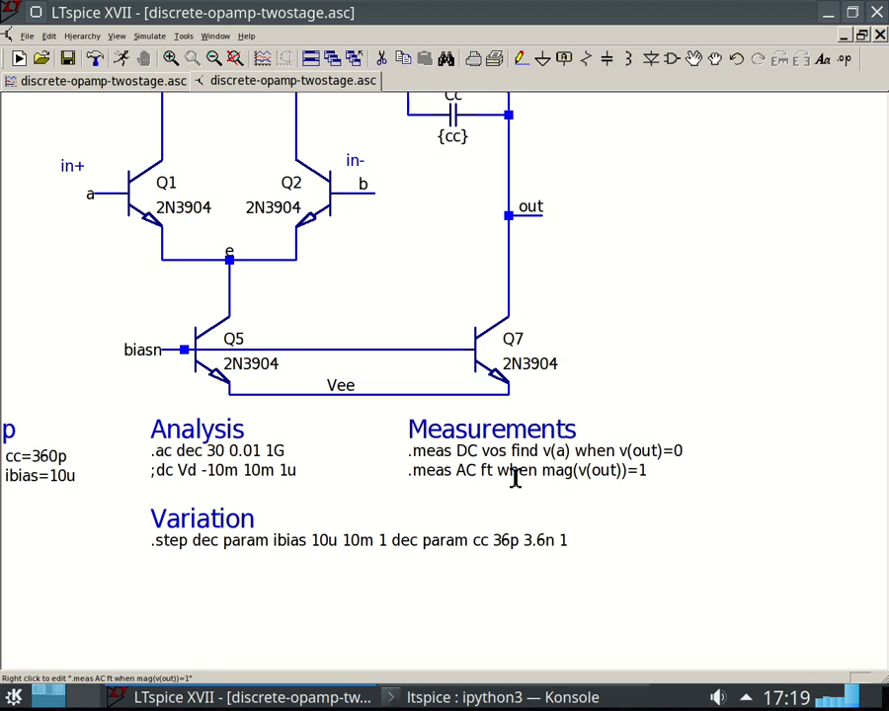
{"action": "scroll", "coordinate": [514, 476], "scroll_direction": "up", "scroll_amount": 3}
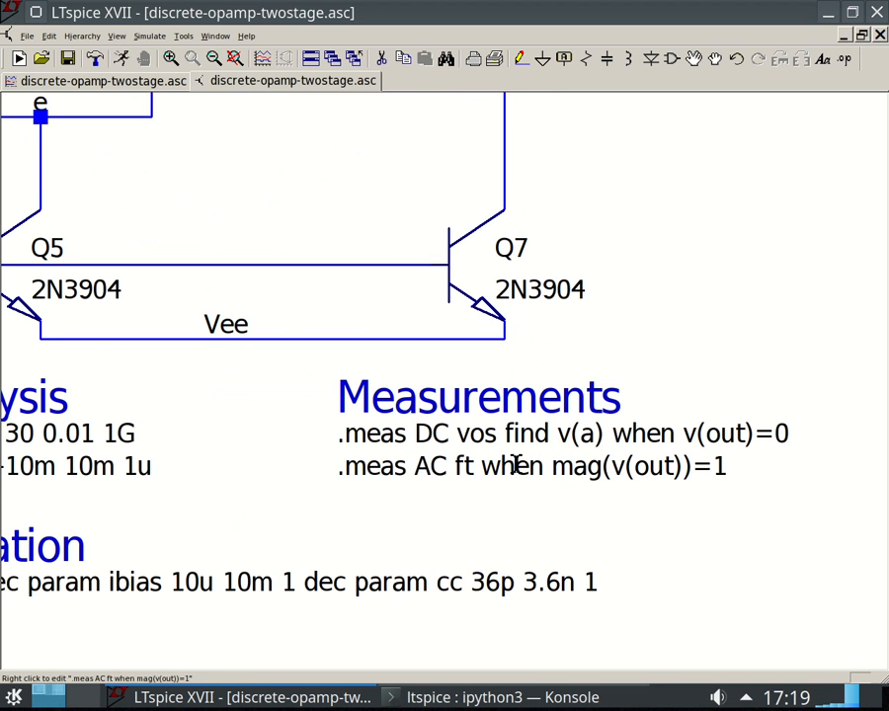
{"action": "right_click", "coordinate": [514, 462]}
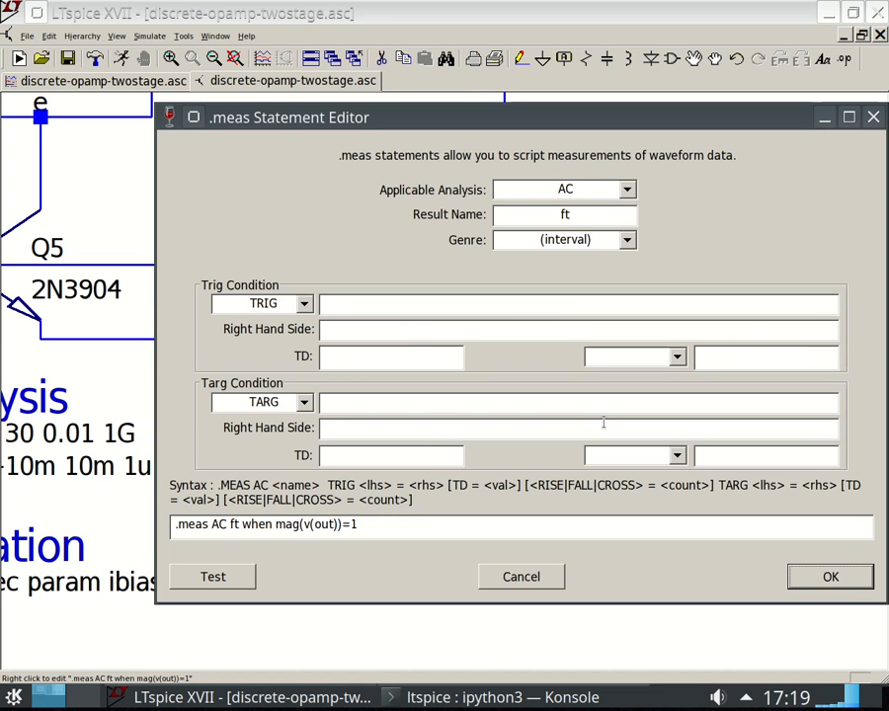
{"action": "left_click", "coordinate": [523, 572]}
{"action": "left_click", "coordinate": [561, 375]}
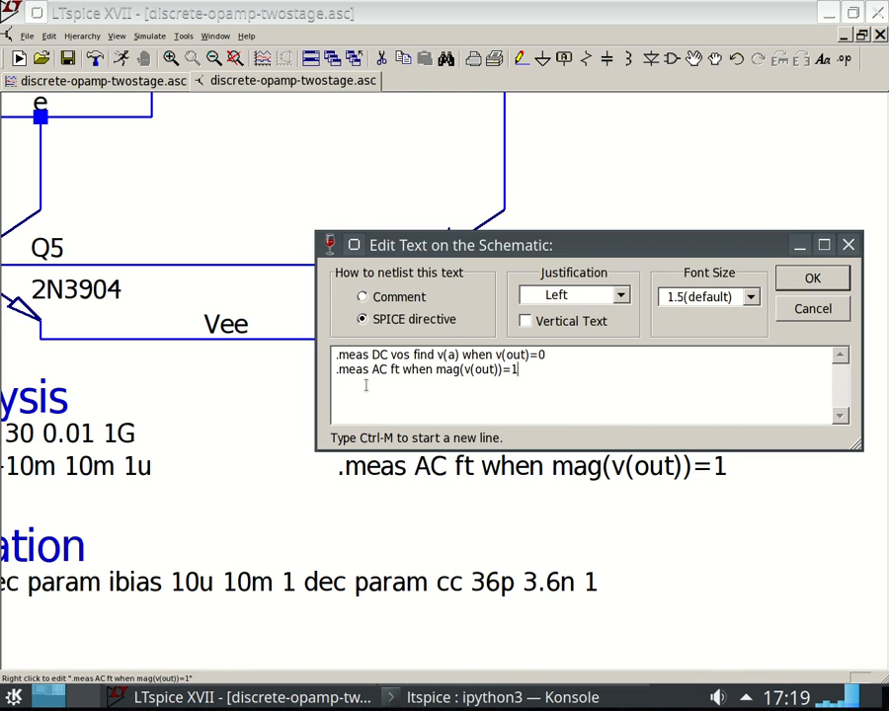
Examine the syntax of the DC vos and AC ft measurement lines, ending on the v(out) argument
{"action": "left_click_drag", "start_coordinate": [338, 355], "coordinate": [370, 354]}
{"action": "left_click", "coordinate": [410, 354]}
{"action": "left_click_drag", "start_coordinate": [336, 369], "coordinate": [390, 370]}
{"action": "double_click", "coordinate": [397, 369]}
{"action": "left_click", "coordinate": [511, 376]}
{"action": "key", "text": "Right"}
{"action": "key", "text": "Right"}
{"action": "key", "text": "Left"}
{"action": "key", "text": "shift+Left"}
{"action": "key", "text": "shift+Left"}
{"action": "key", "text": "shift+Left"}
{"action": "key", "text": "shift+Left"}
{"action": "key", "text": "shift+Left"}
{"action": "key", "text": "shift+Left"}
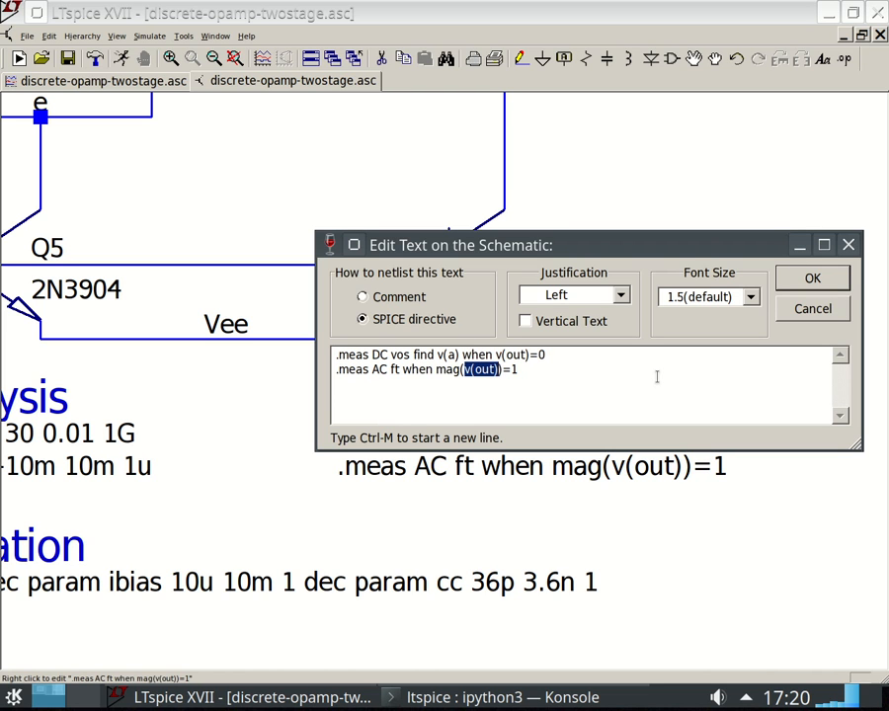
Replace mag with abs in the AC measurement so it reads ".meas AC ft when abs(v(out))=1"
{"action": "key", "text": "Left"}
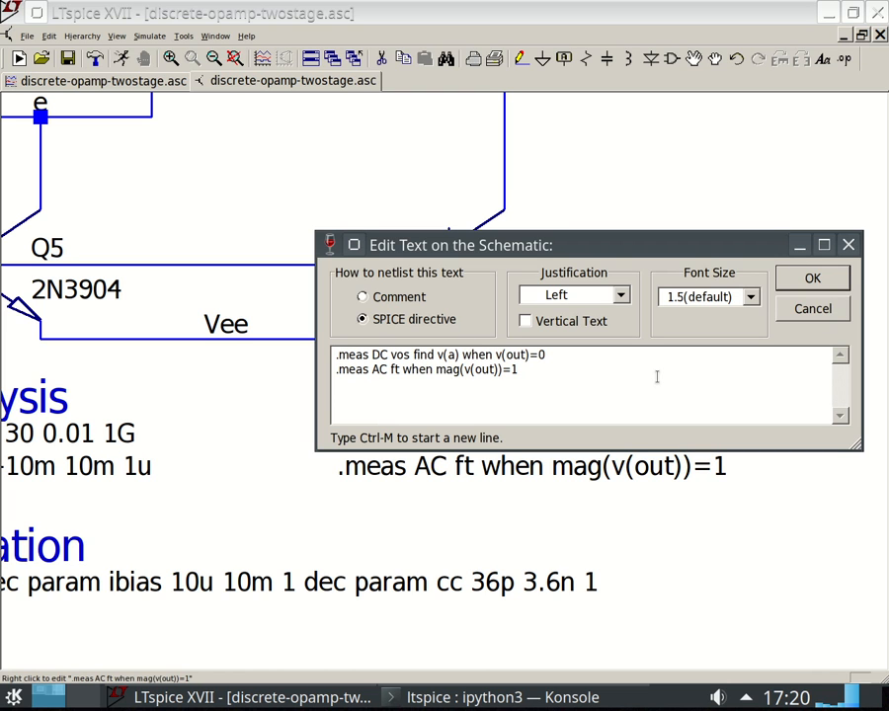
{"action": "key", "text": "Left"}
{"action": "key", "text": "Left"}
{"action": "key", "text": "Left"}
{"action": "key", "text": "Right"}
{"action": "key", "text": "shift+Left"}
{"action": "key", "text": "shift+Left"}
{"action": "key", "text": "shift+Left"}
{"action": "type", "text": "abs"}
{"action": "key", "text": "BackSpace"}
{"action": "key", "text": "BackSpace"}
{"action": "key", "text": "BackSpace"}
{"action": "type", "text": "abs"}
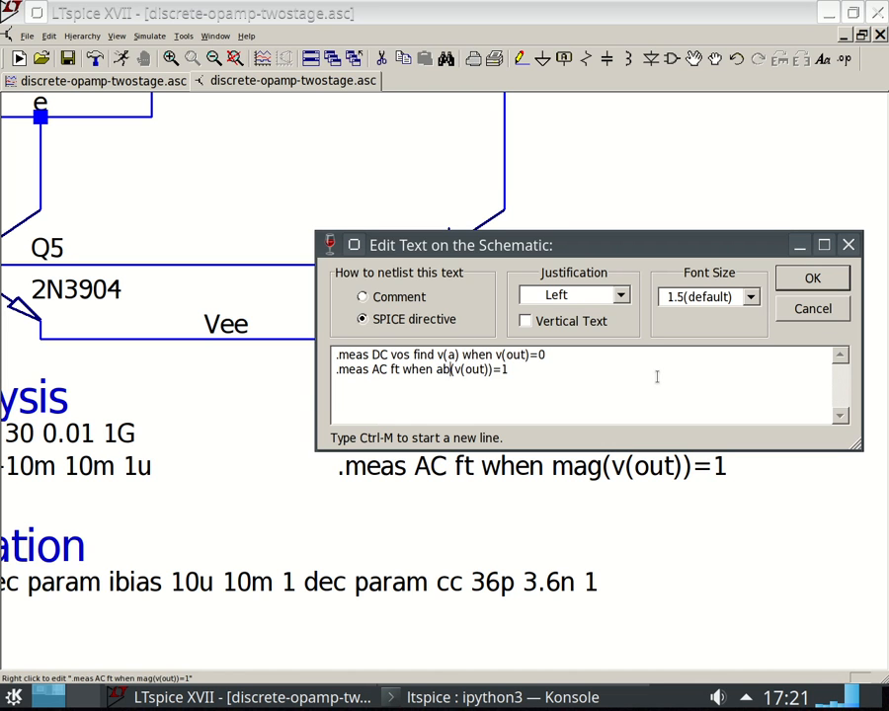
{"action": "left_click", "coordinate": [780, 278]}
Rerun the swept AC simulation and open the SPICE error log
{"action": "key", "text": "ctrl+r"}
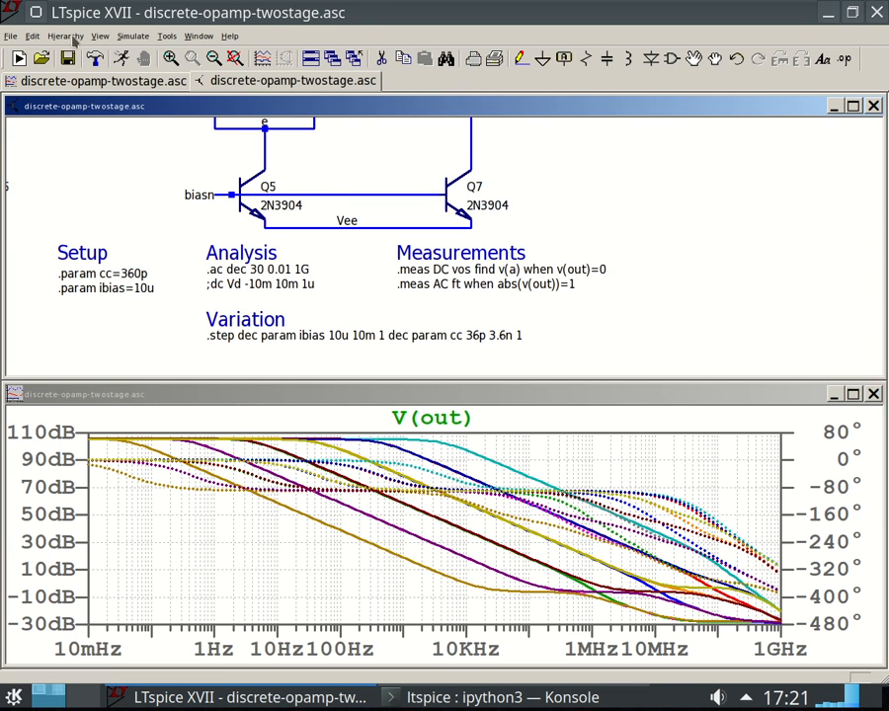
{"action": "left_click", "coordinate": [127, 35]}
{"action": "mouse_move", "coordinate": [102, 38]}
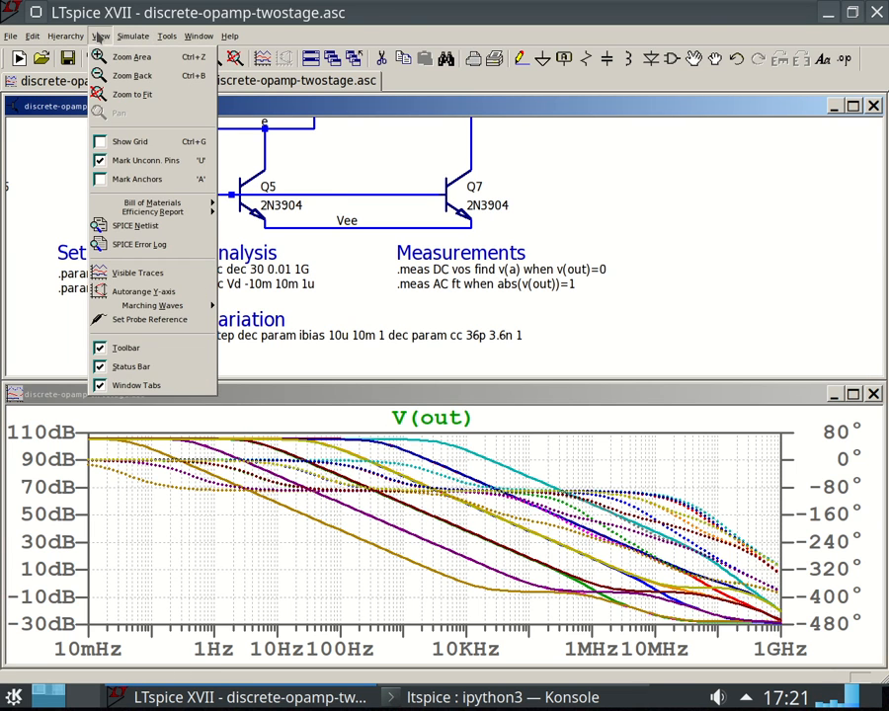
{"action": "left_click", "coordinate": [146, 247]}
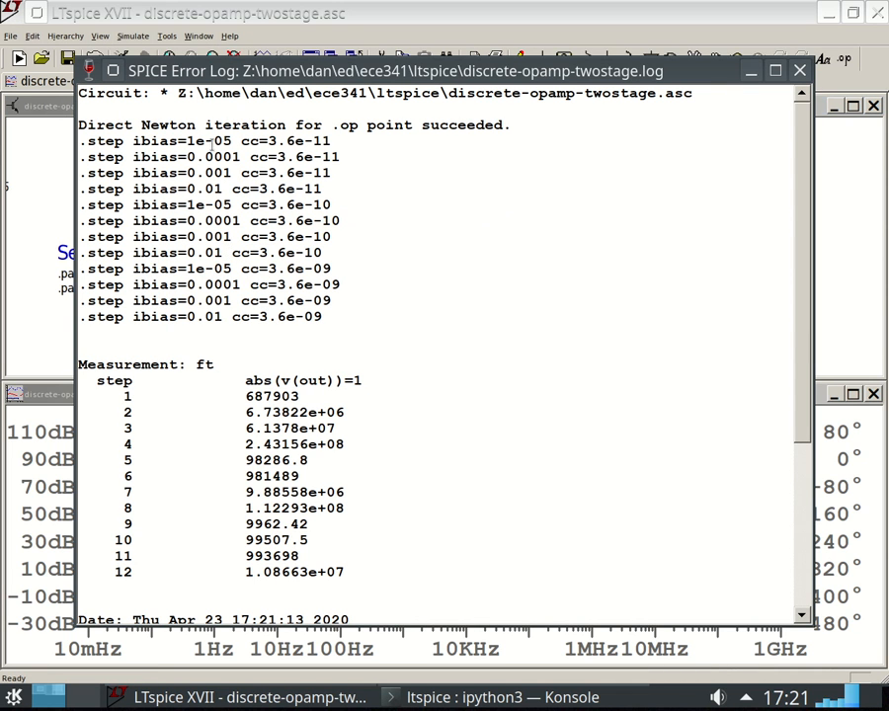
Compare the log's list of ibias and cc steps with the ft measurement table, matching up step 1
{"action": "left_click_drag", "start_coordinate": [187, 141], "coordinate": [332, 158]}
{"action": "left_click_drag", "start_coordinate": [169, 173], "coordinate": [258, 175]}
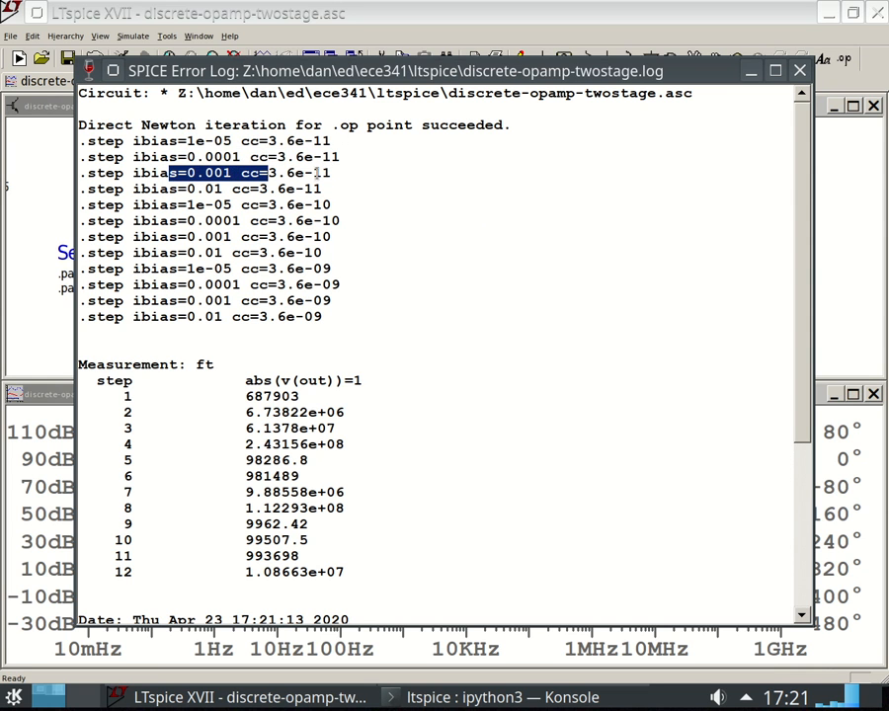
{"action": "scroll", "coordinate": [150, 229], "scroll_direction": "down", "scroll_amount": 3}
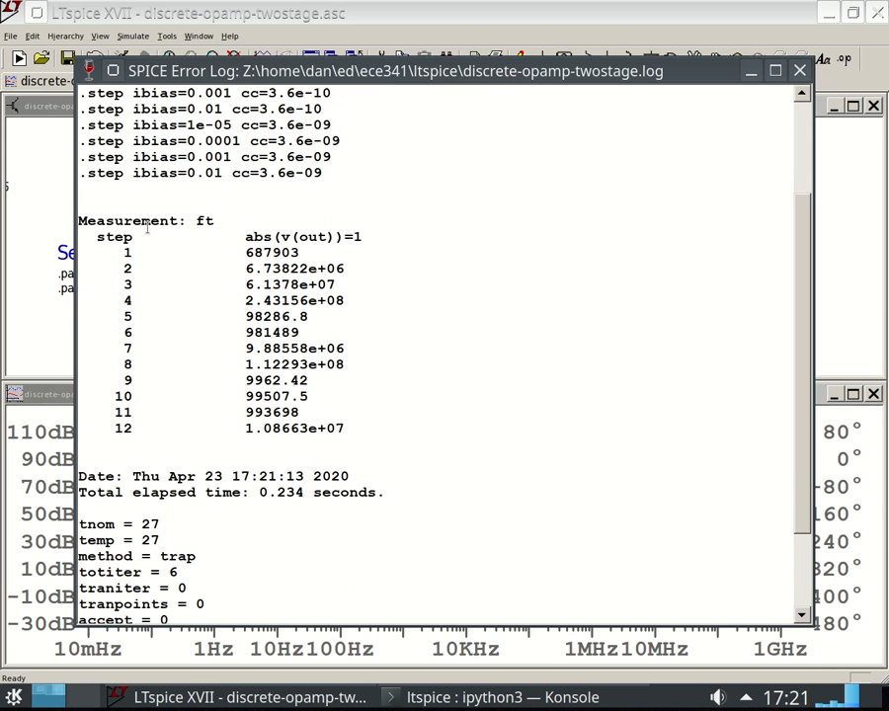
{"action": "double_click", "coordinate": [127, 253]}
{"action": "scroll", "coordinate": [164, 280], "scroll_direction": "up", "scroll_amount": 3}
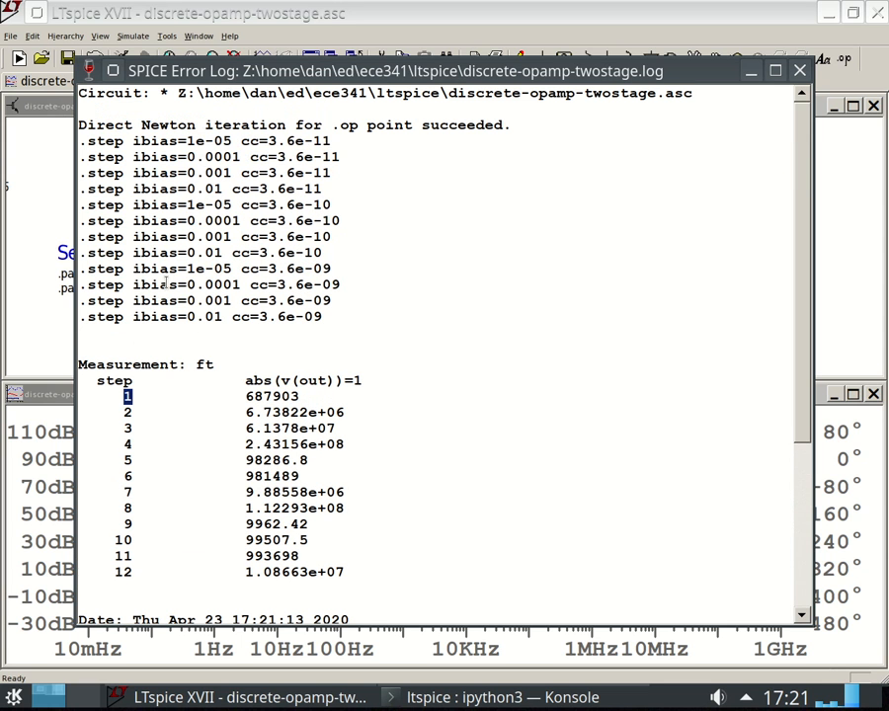
{"action": "left_click_drag", "start_coordinate": [131, 142], "coordinate": [340, 144]}
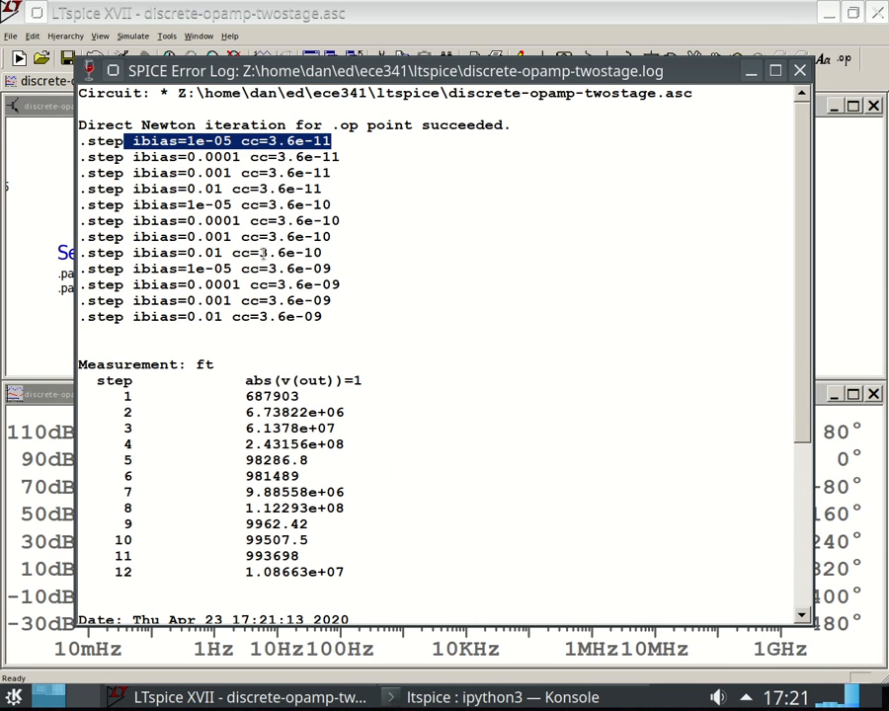
Look up the log's ibias=1e-05, cc=3.6e-10 run and read its ft result at step 5
{"action": "left_click", "coordinate": [187, 141]}
{"action": "left_click_drag", "start_coordinate": [186, 141], "coordinate": [235, 145]}
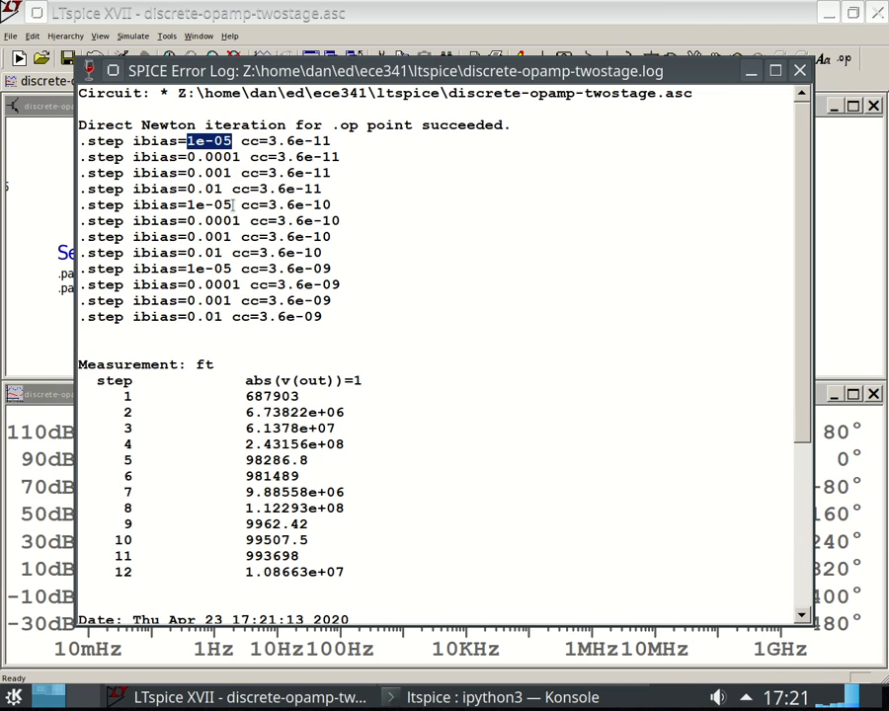
{"action": "mouse_move", "coordinate": [268, 204]}
{"action": "left_mouse_down"}
{"action": "mouse_move", "coordinate": [337, 205]}
{"action": "mouse_move", "coordinate": [259, 195]}
{"action": "left_mouse_up"}
{"action": "left_click_drag", "start_coordinate": [80, 205], "coordinate": [340, 203]}
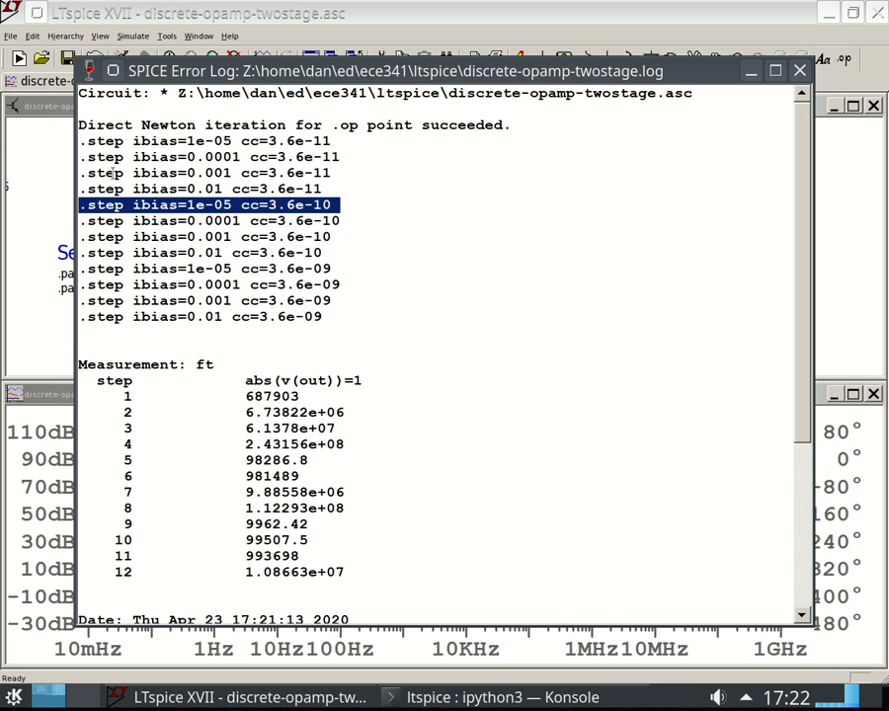
{"action": "double_click", "coordinate": [127, 460]}
{"action": "left_click_drag", "start_coordinate": [165, 465], "coordinate": [340, 457]}
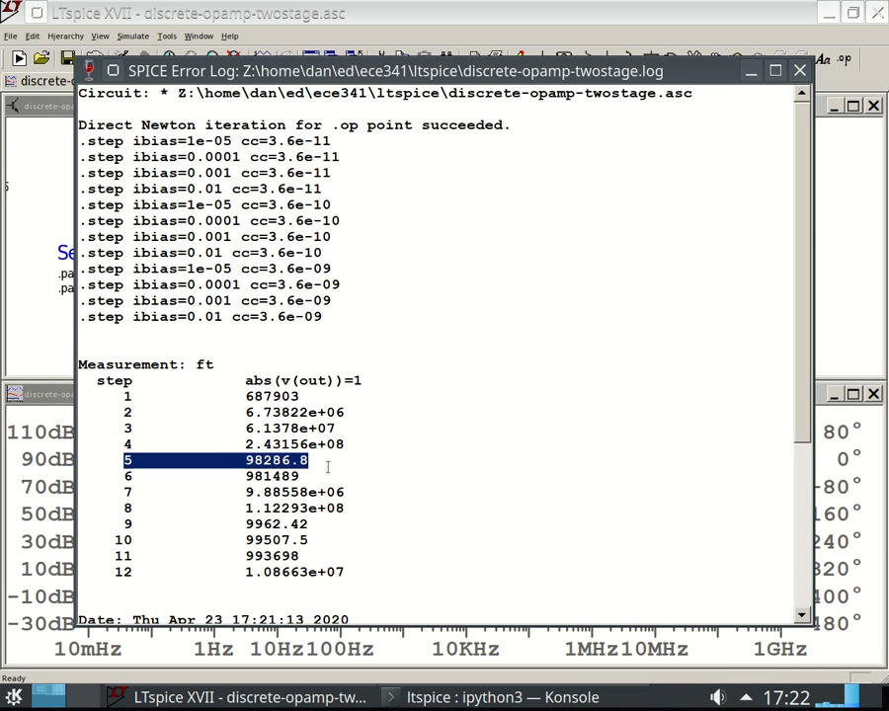
Check the abs(v(out))=1 condition and the temperature entry in the log, and close the log
{"action": "left_click", "coordinate": [245, 381]}
{"action": "left_click_drag", "start_coordinate": [245, 380], "coordinate": [364, 384]}
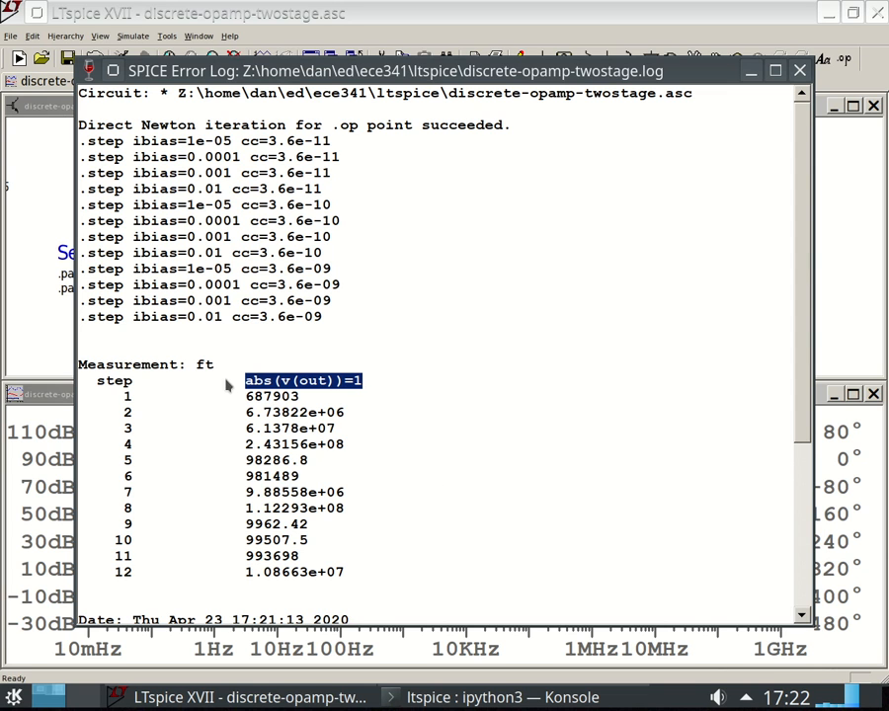
{"action": "scroll", "coordinate": [279, 531], "scroll_direction": "down", "scroll_amount": 5}
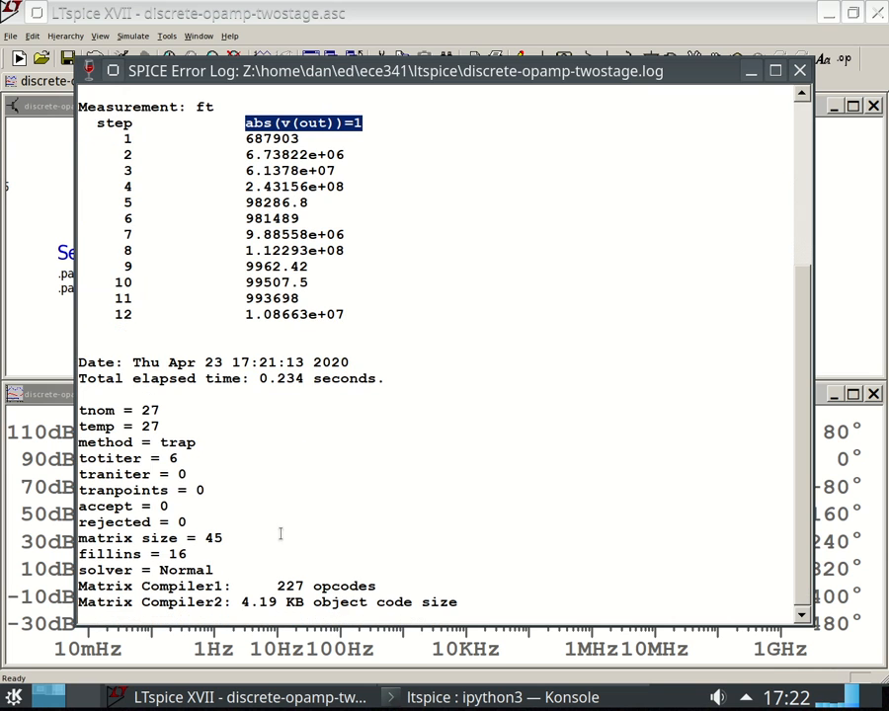
{"action": "left_click_drag", "start_coordinate": [161, 425], "coordinate": [79, 426]}
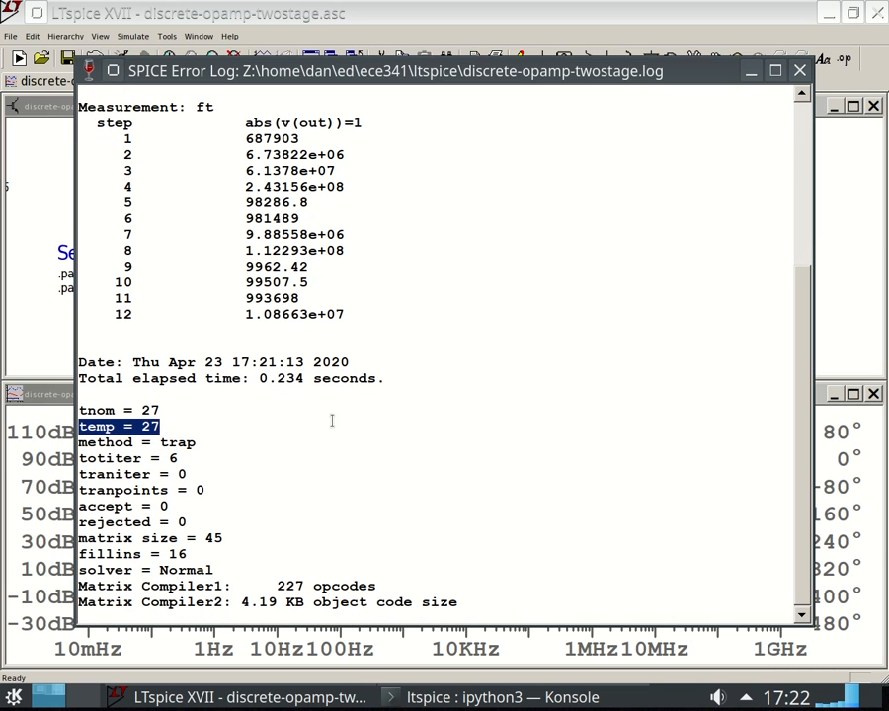
{"action": "left_click", "coordinate": [424, 426]}
{"action": "left_click", "coordinate": [800, 70]}
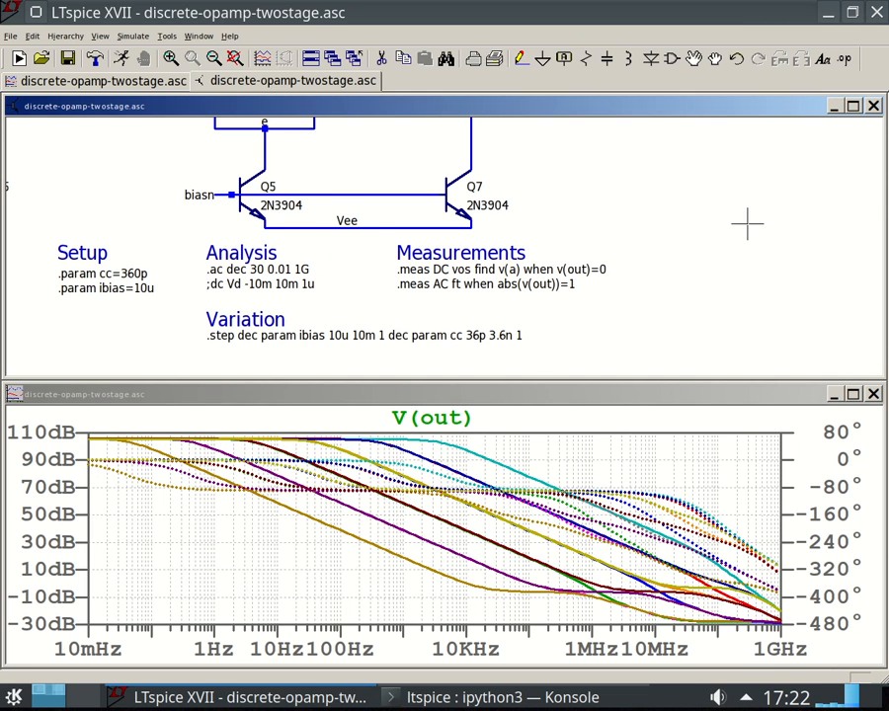
Add the directive .meas AC a0 find max(abs(v(out))) below the ft measurement in the Measurements block
{"action": "right_click", "coordinate": [414, 282]}
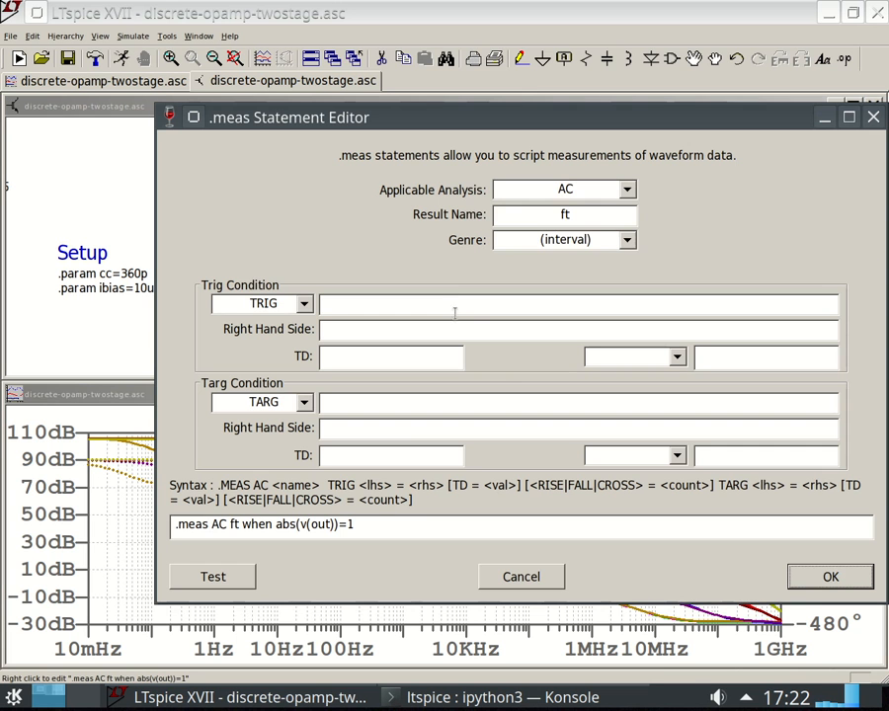
{"action": "left_click", "coordinate": [538, 583]}
{"action": "left_click", "coordinate": [608, 367]}
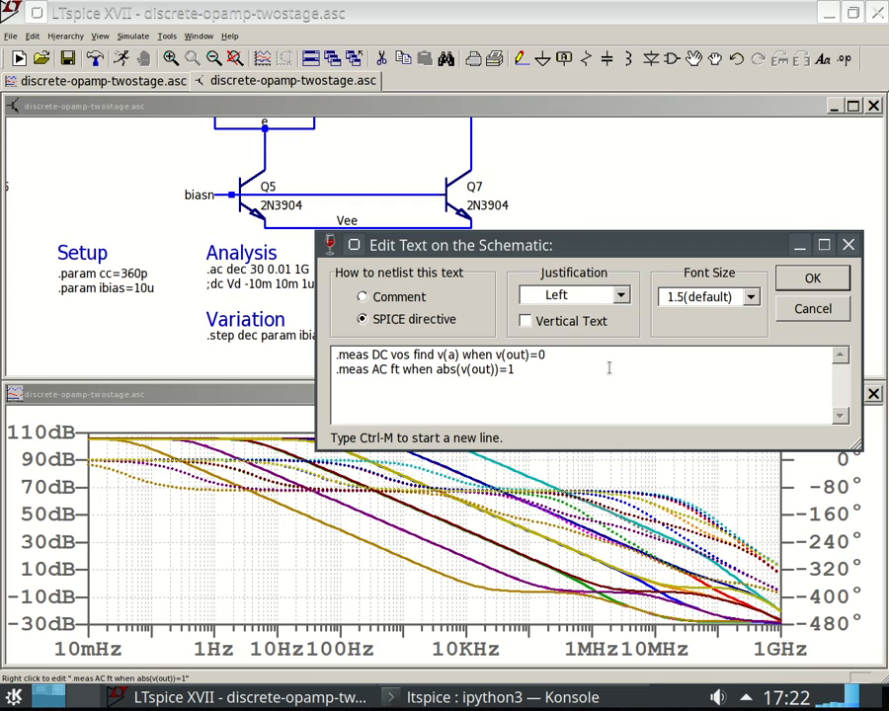
{"action": "type", "text": ".meas AC a0"}
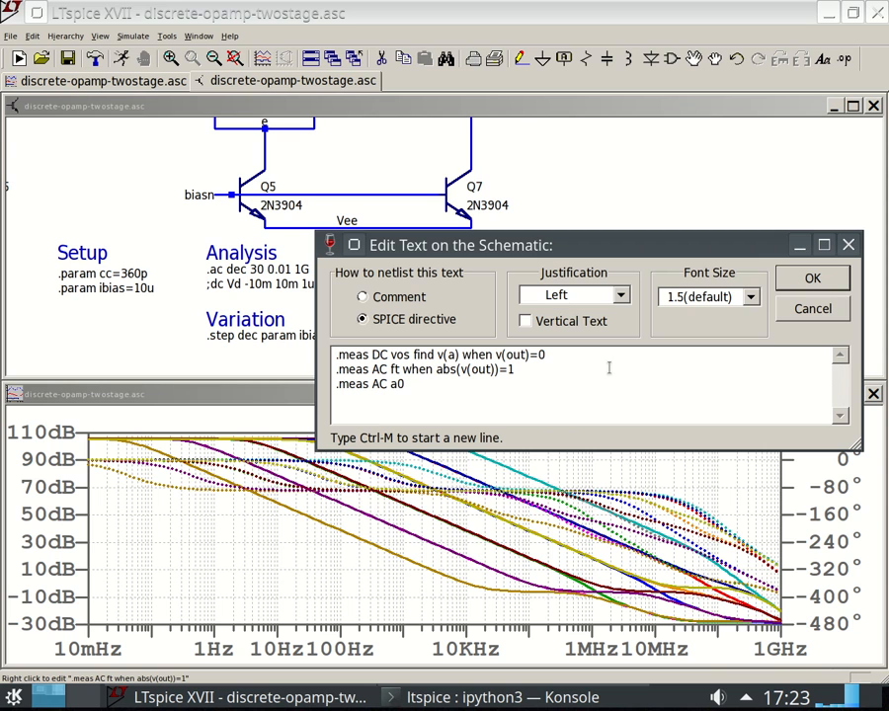
{"action": "type", "text": "ind max(abs("}
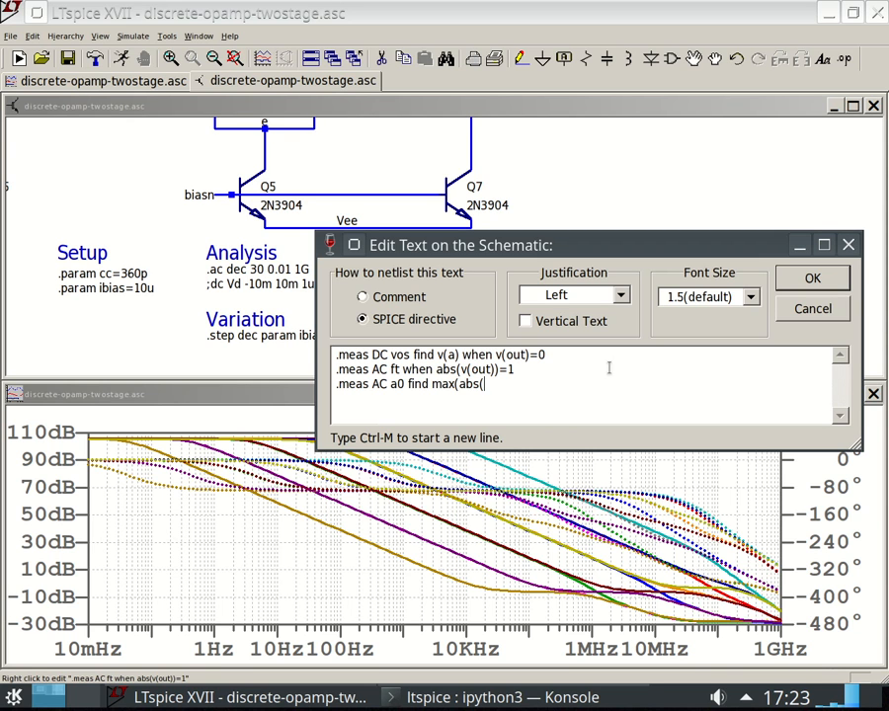
{"action": "type", "text": "v(out))"}
{"action": "key", "text": "Return"}
Rerun the swept AC simulation, look through the SPICE error log for an a0 measurement, and close the log
{"action": "key", "text": "alt+s"}
{"action": "key", "text": "r"}
{"action": "key", "text": "ctrl+l"}
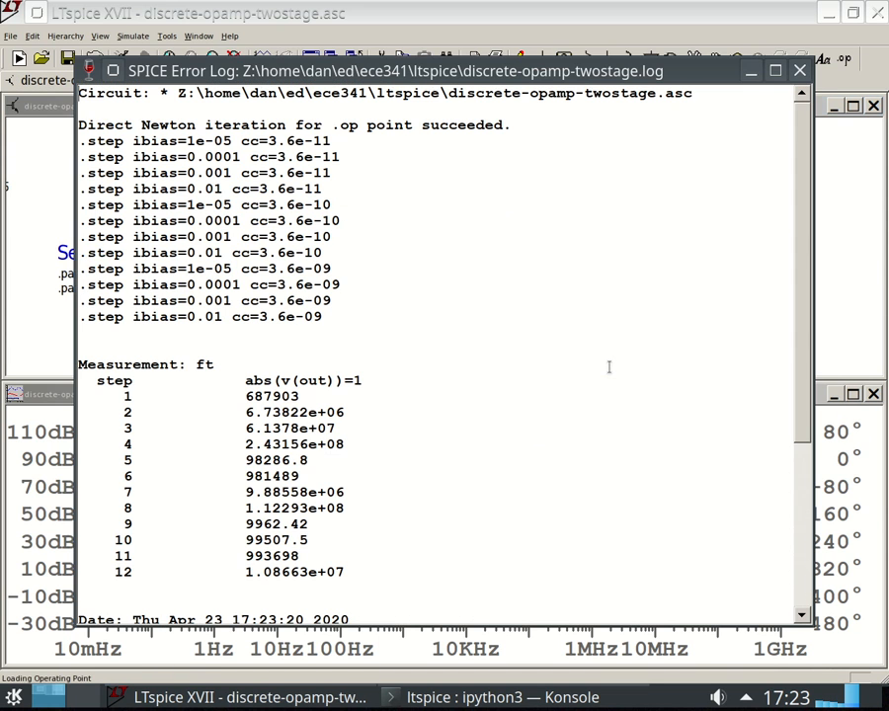
{"action": "scroll", "coordinate": [607, 372], "scroll_direction": "down", "scroll_amount": 3}
{"action": "scroll", "coordinate": [607, 372], "scroll_direction": "up", "scroll_amount": 3}
{"action": "left_click_drag", "start_coordinate": [168, 365], "coordinate": [235, 366]}
{"action": "scroll", "coordinate": [236, 366], "scroll_direction": "down", "scroll_amount": 5}
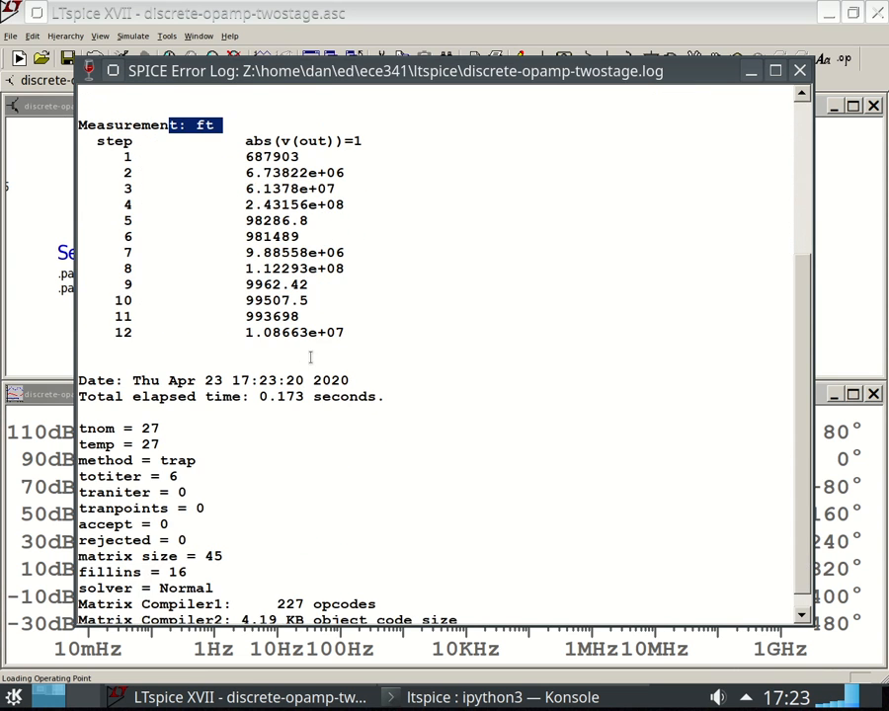
{"action": "scroll", "coordinate": [315, 359], "scroll_direction": "up", "scroll_amount": 5}
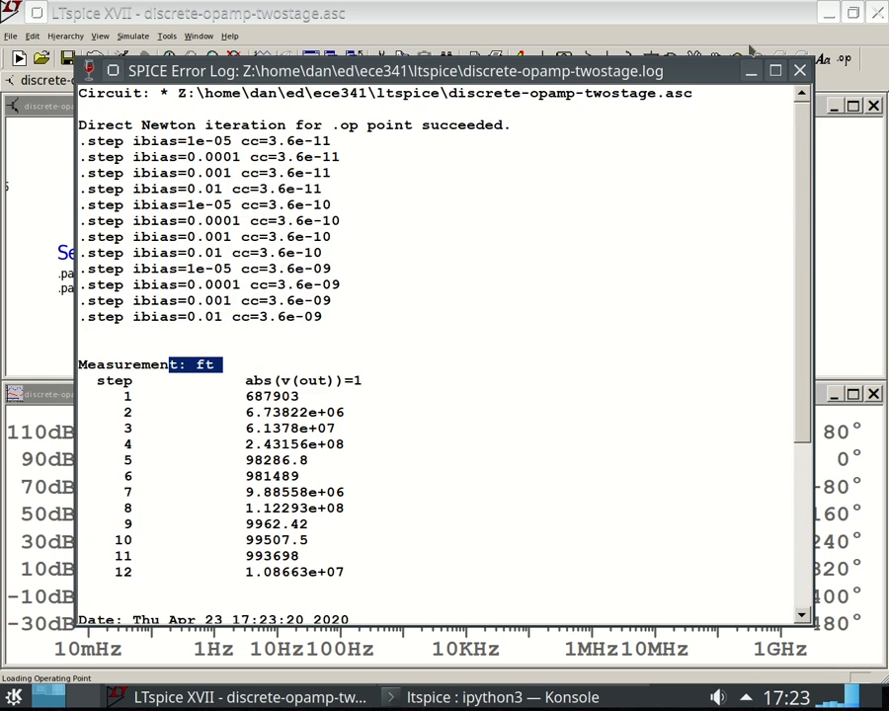
{"action": "left_click", "coordinate": [799, 70]}
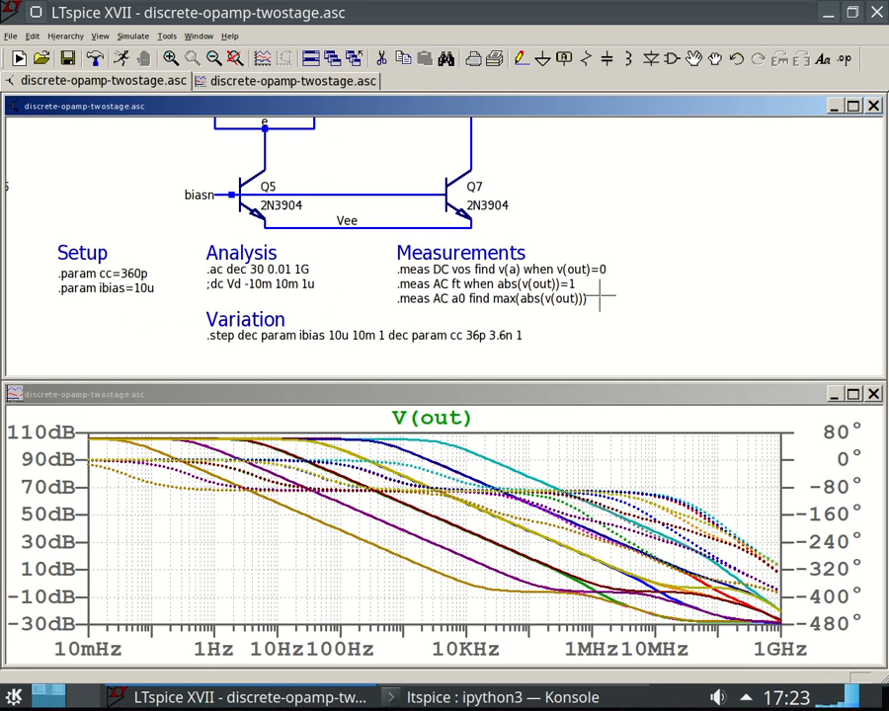
Run the simulation once more, recheck the reopened SPICE error log for a0 results, and close it
{"action": "key", "text": "ctrl+b"}
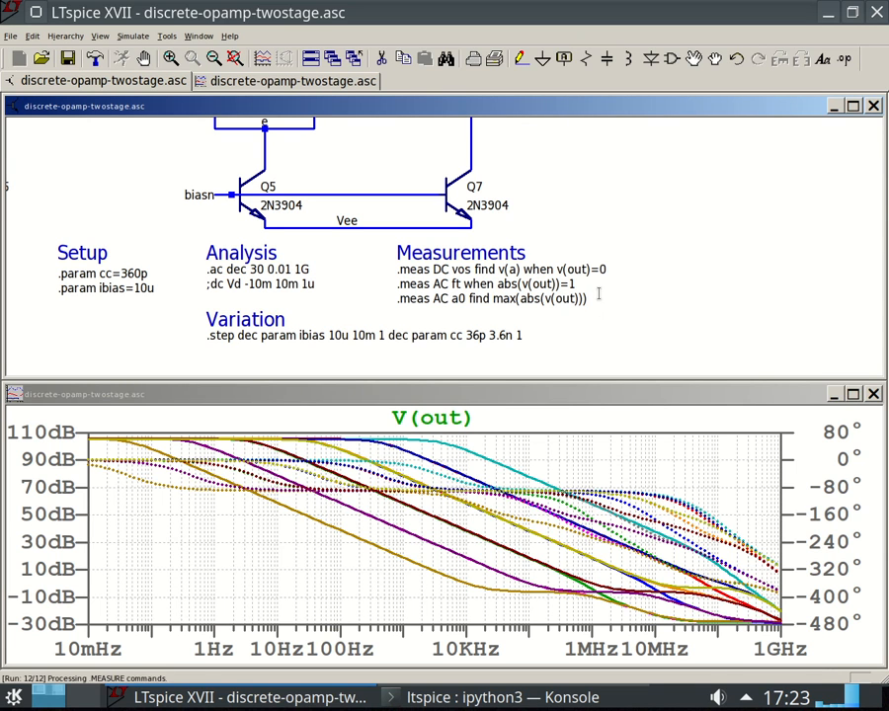
{"action": "left_click", "coordinate": [35, 35]}
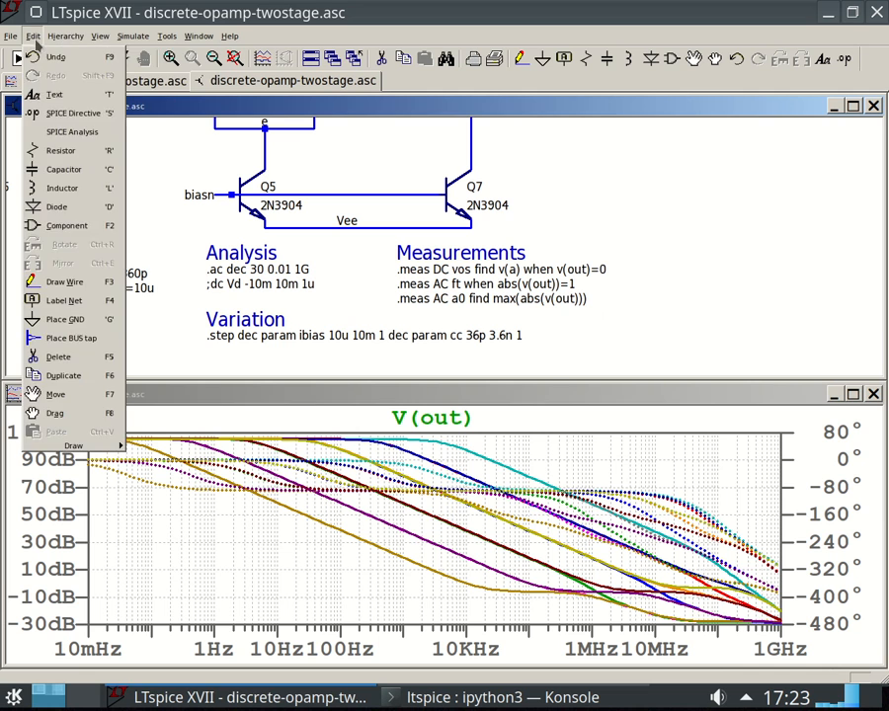
{"action": "mouse_move", "coordinate": [102, 40]}
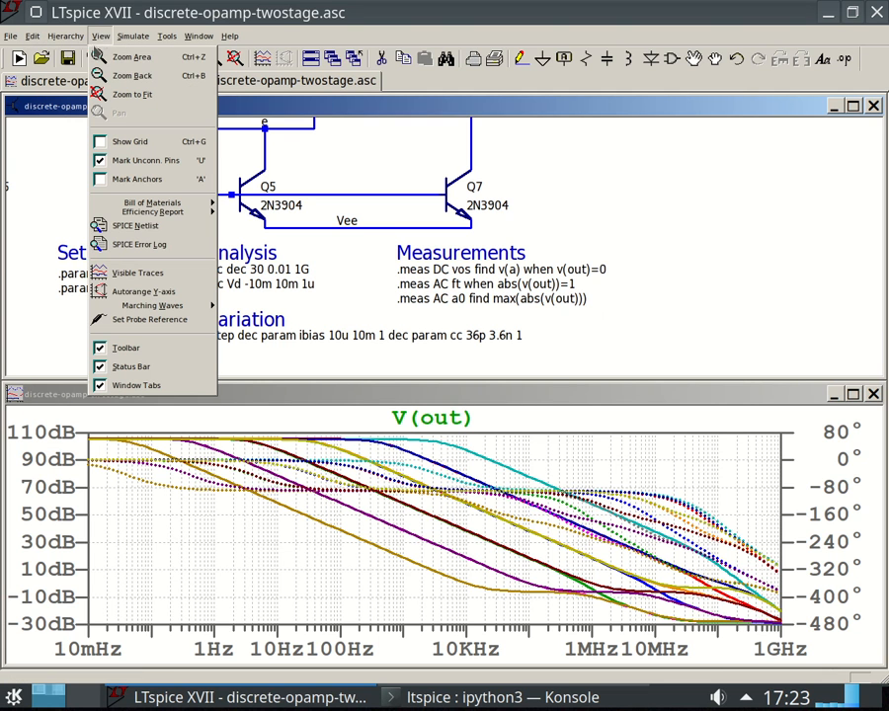
{"action": "left_click", "coordinate": [148, 245]}
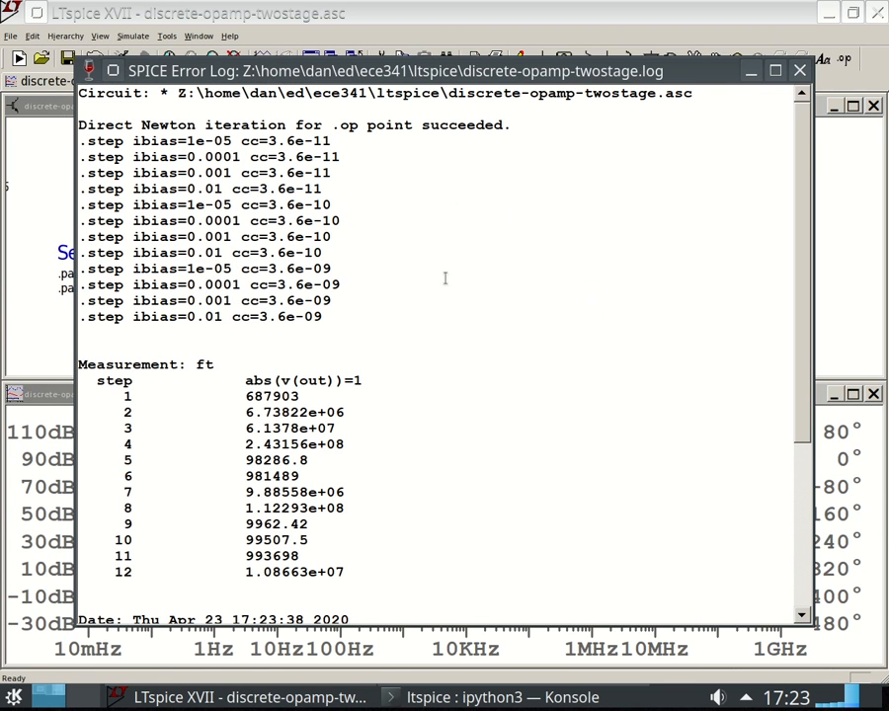
{"action": "scroll", "coordinate": [444, 278], "scroll_direction": "down", "scroll_amount": 6}
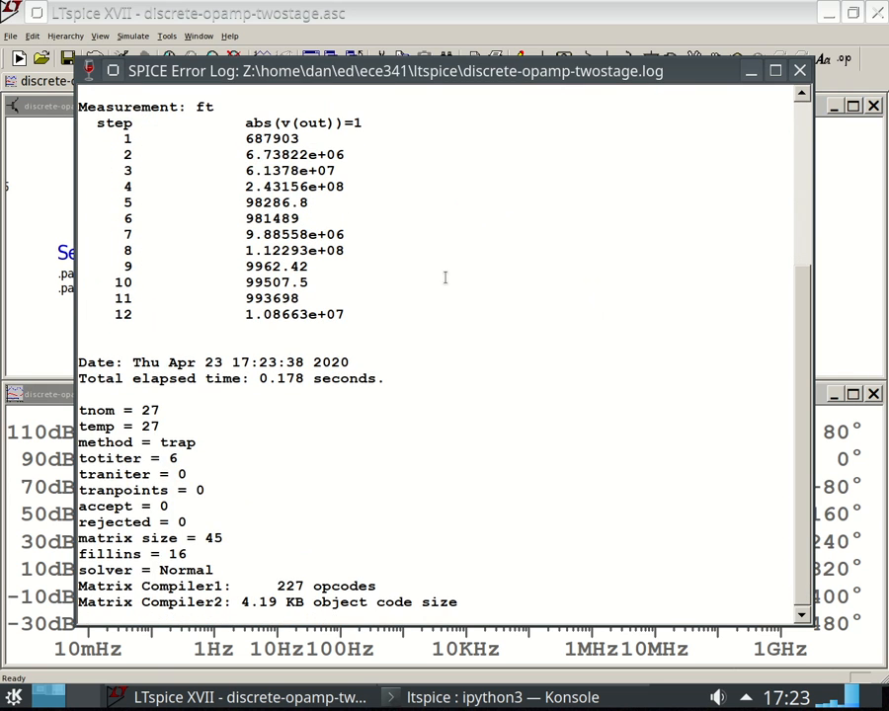
{"action": "scroll", "coordinate": [444, 277], "scroll_direction": "up", "scroll_amount": 3}
{"action": "scroll", "coordinate": [445, 278], "scroll_direction": "up", "scroll_amount": 3}
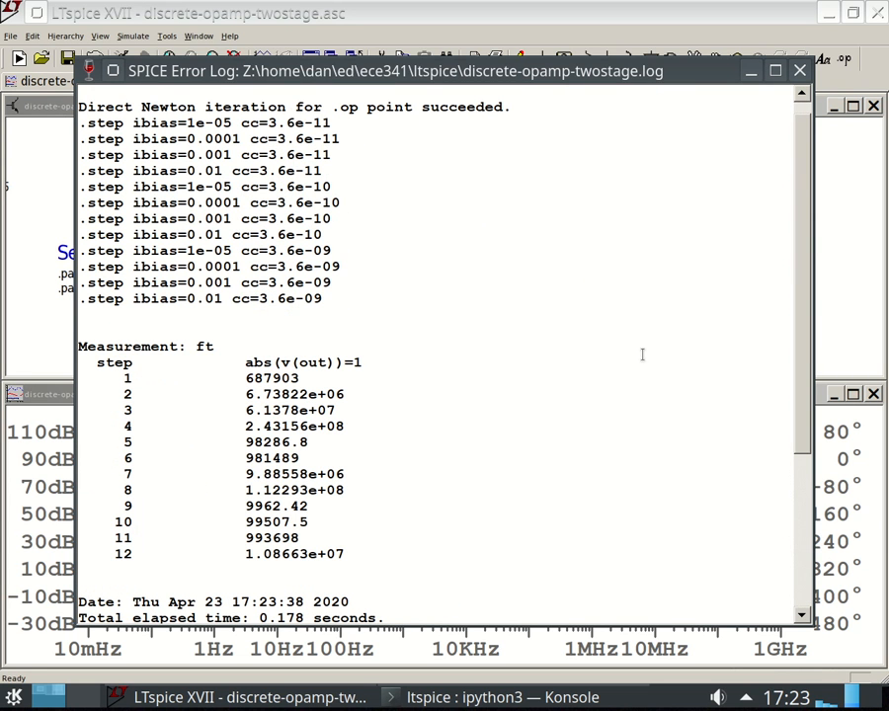
{"action": "left_click", "coordinate": [800, 70]}
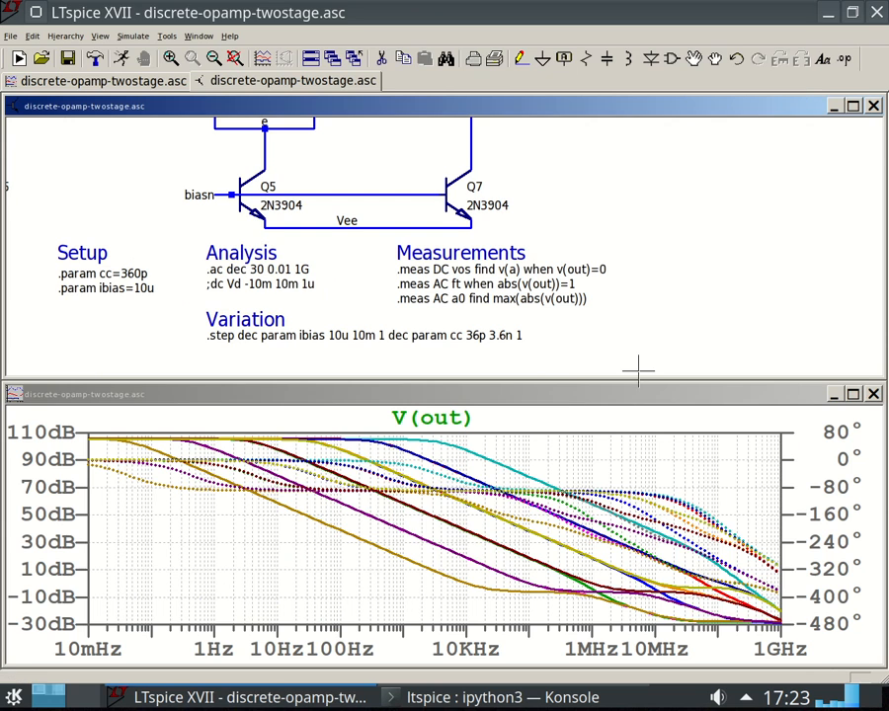
Look up the required syntax for the a0 measurement with the MAX genre in the .meas statement editor
{"action": "right_click", "coordinate": [486, 301]}
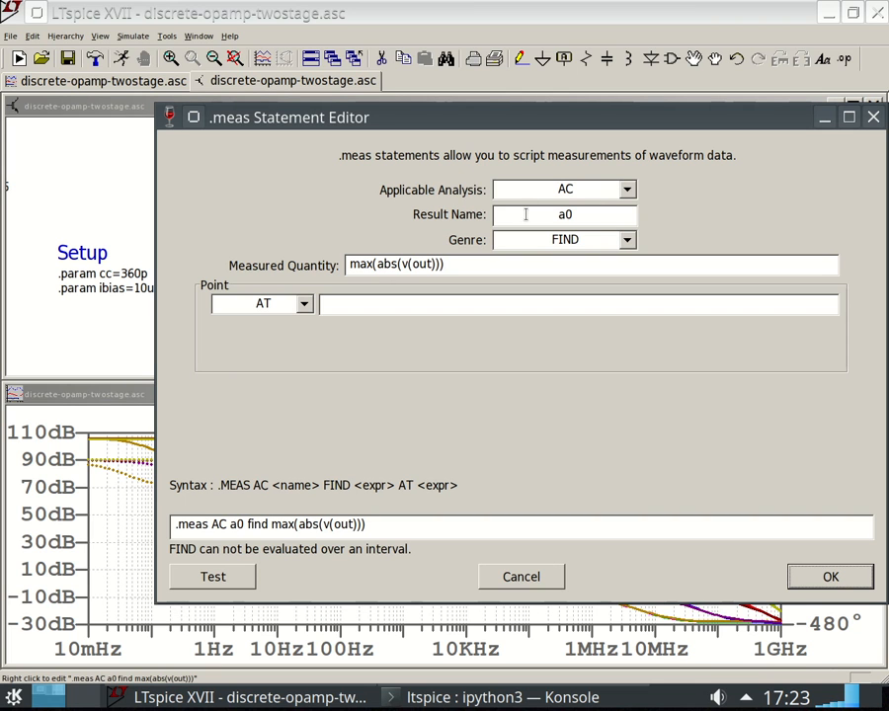
{"action": "left_click", "coordinate": [626, 239]}
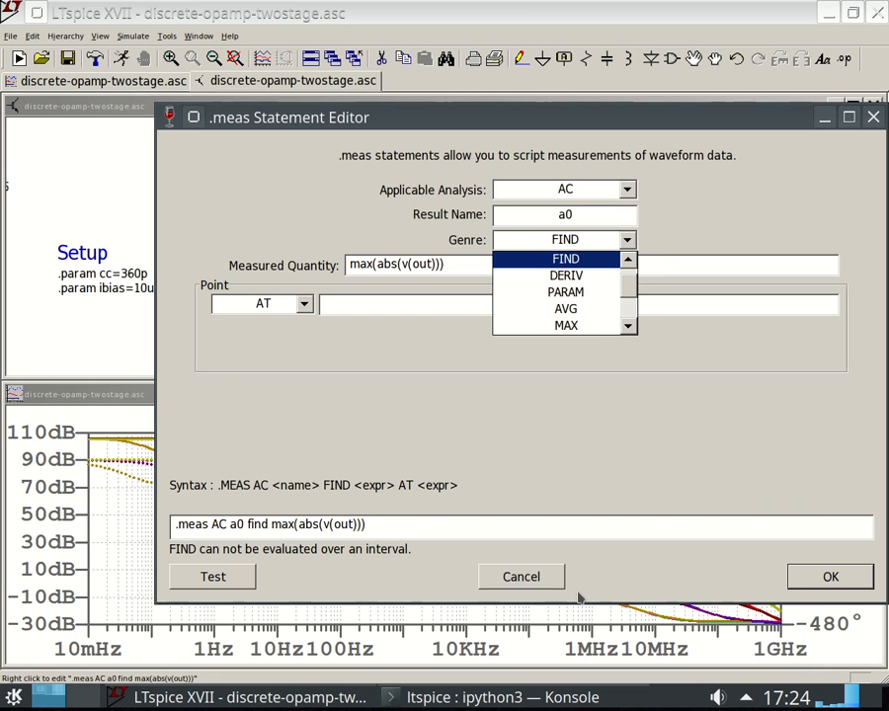
{"action": "left_click", "coordinate": [566, 326]}
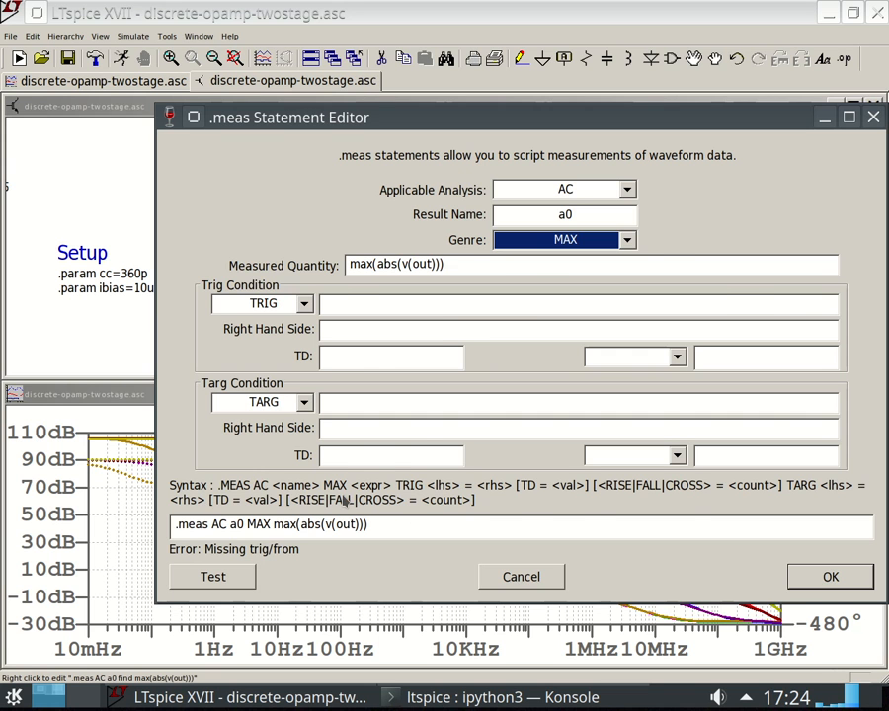
Discard the statement editor's changes and rewrite the a0 directive as .meas AC a0 max abs(v(out))
{"action": "left_click", "coordinate": [511, 568]}
{"action": "left_click", "coordinate": [567, 369]}
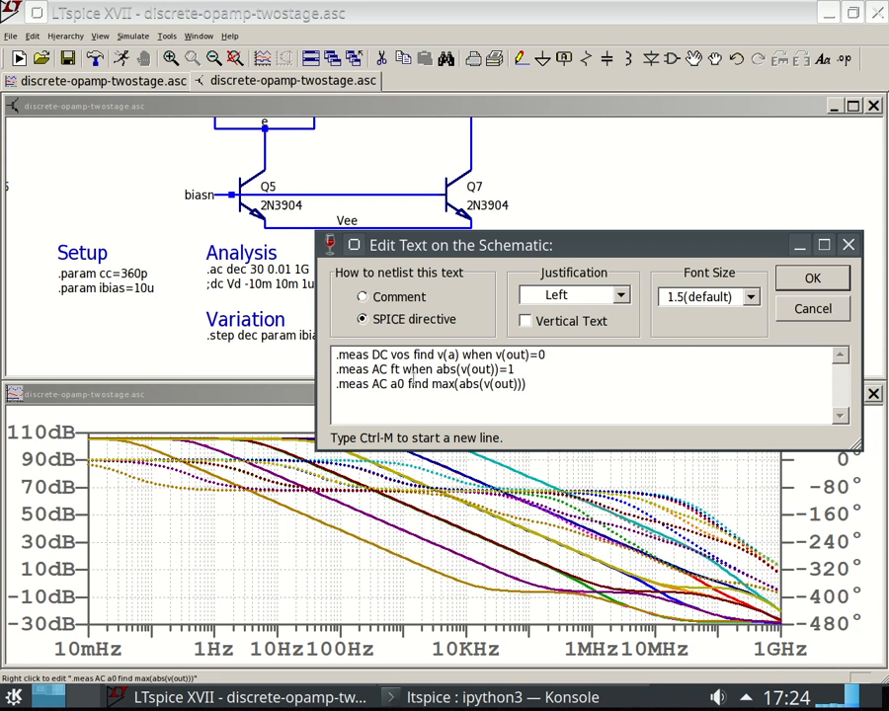
{"action": "double_click", "coordinate": [416, 383]}
{"action": "type", "text": "max"}
{"action": "key", "text": "Right"}
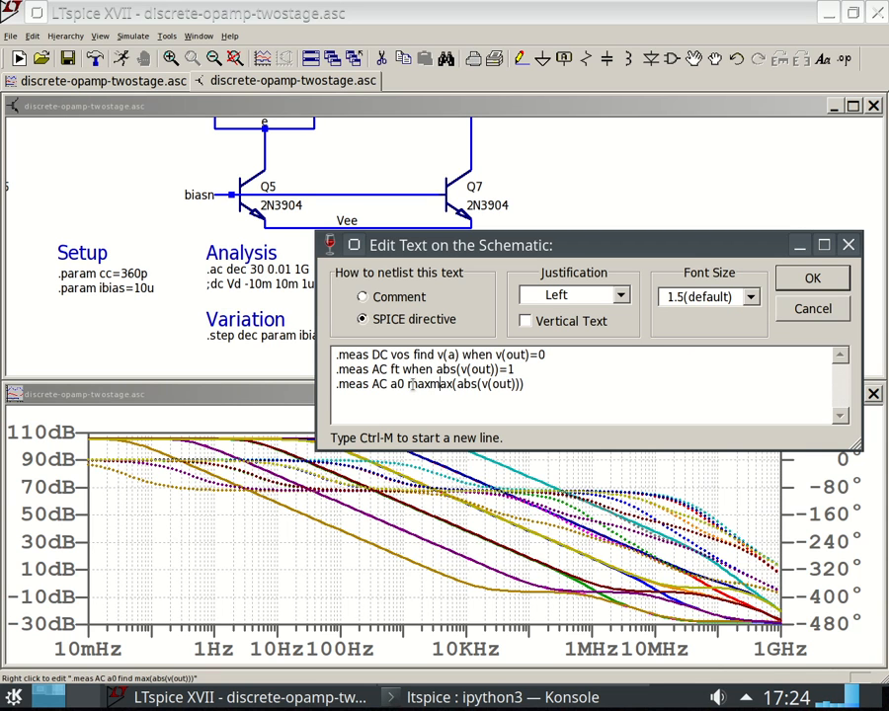
{"action": "key", "text": "Delete"}
{"action": "key", "text": "Delete"}
{"action": "key", "text": "Delete"}
{"action": "key", "text": "Delete"}
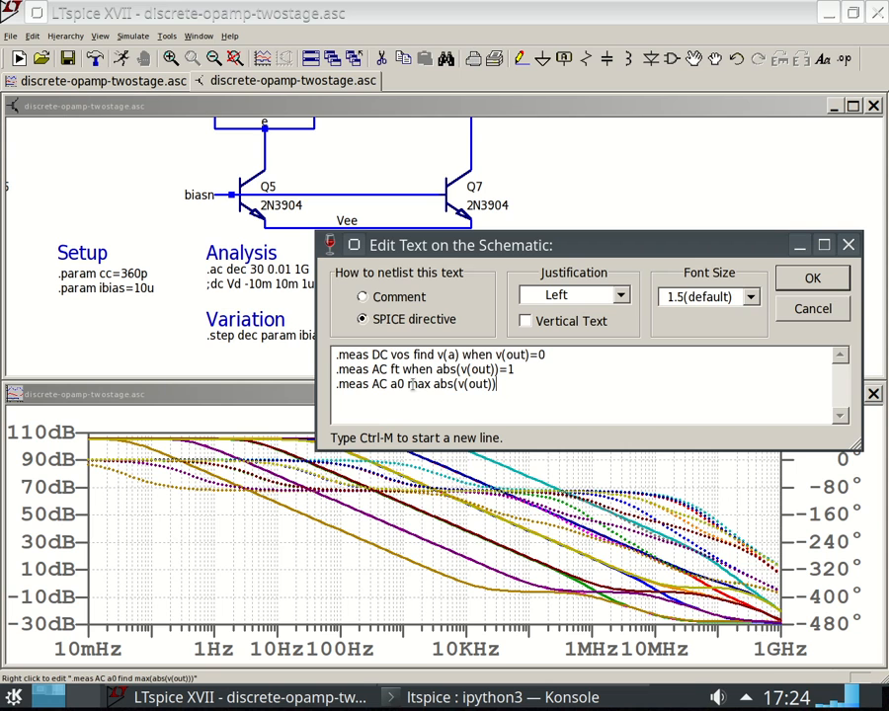
{"action": "left_click", "coordinate": [780, 279]}
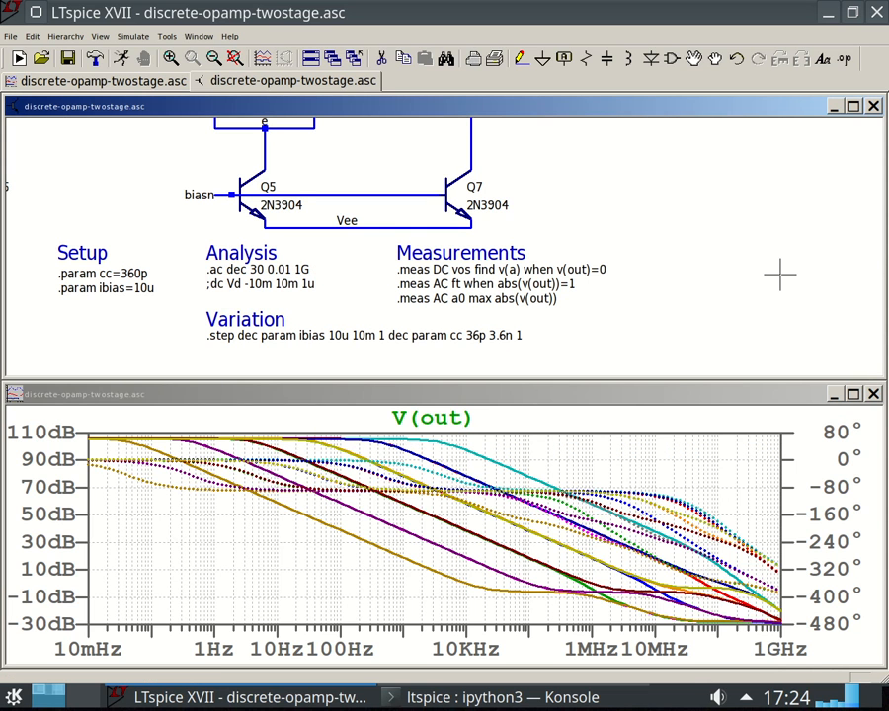
Rerun the swept AC simulation with the corrected directive and open the SPICE error log at the a0 table
{"action": "key", "text": "alt+r"}
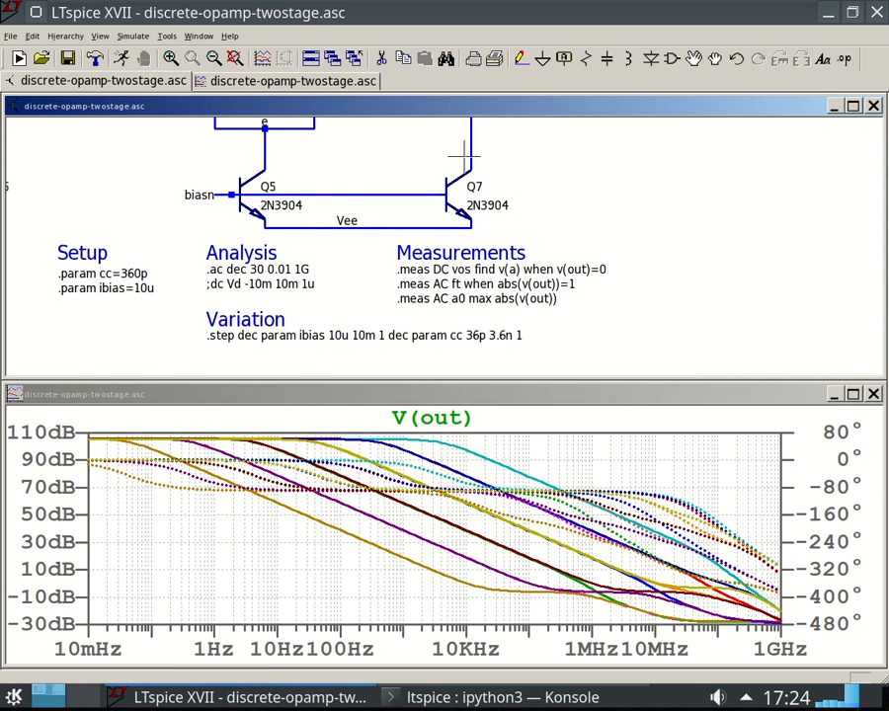
{"action": "key", "text": "ctrl+l"}
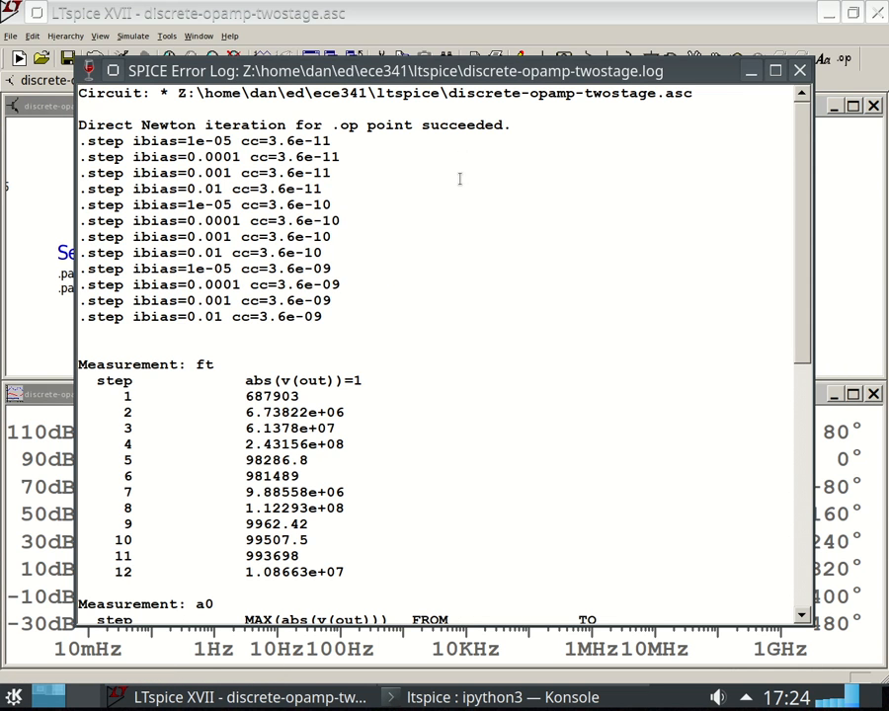
{"action": "scroll", "coordinate": [539, 254], "scroll_direction": "down", "scroll_amount": 4}
{"action": "scroll", "coordinate": [539, 259], "scroll_direction": "down", "scroll_amount": 2}
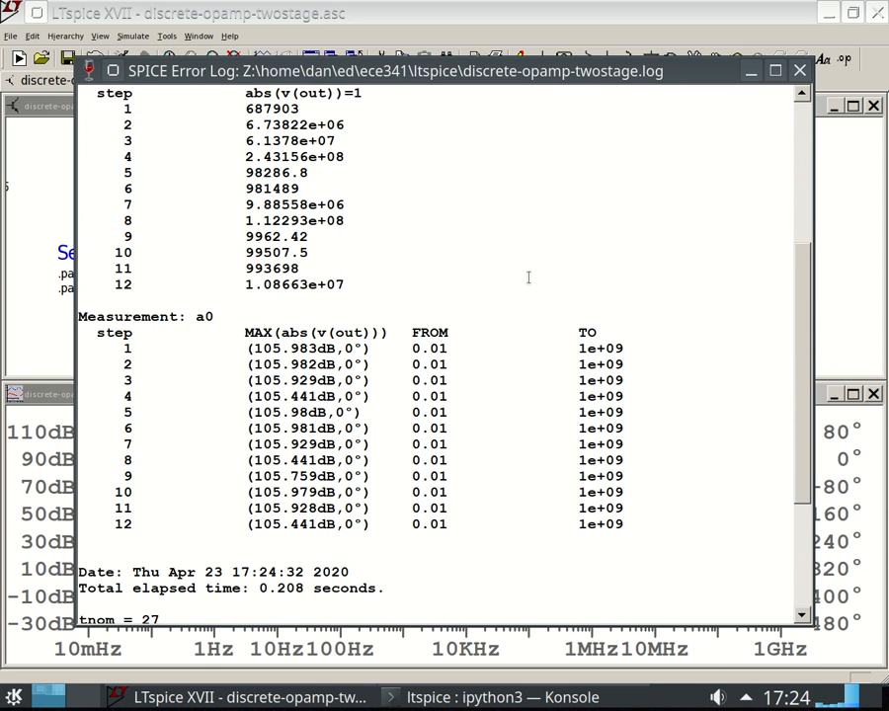
Compare the log's list of ibias and cc steps with the ft and a0 measurement tables
{"action": "scroll", "coordinate": [545, 293], "scroll_direction": "up", "scroll_amount": 6}
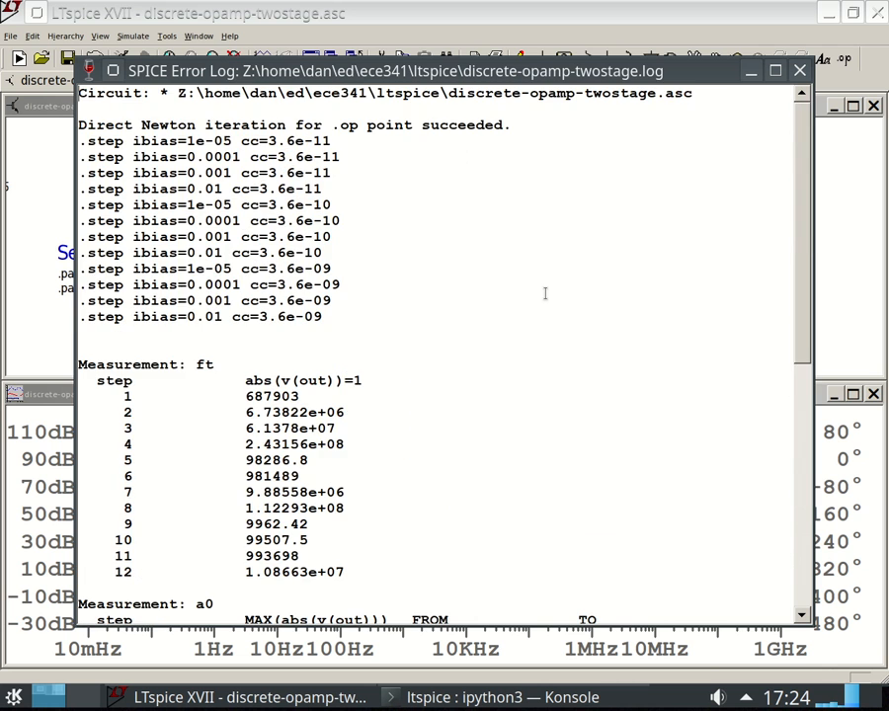
{"action": "scroll", "coordinate": [544, 293], "scroll_direction": "down", "scroll_amount": 11}
{"action": "scroll", "coordinate": [428, 397], "scroll_direction": "up", "scroll_amount": 1}
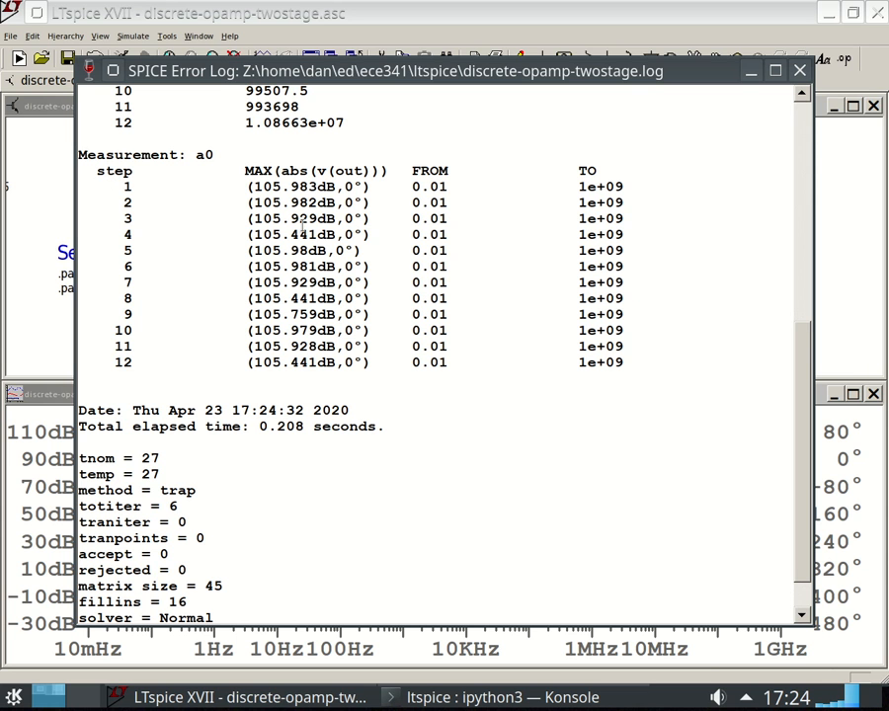
{"action": "scroll", "coordinate": [158, 160], "scroll_direction": "up", "scroll_amount": 8}
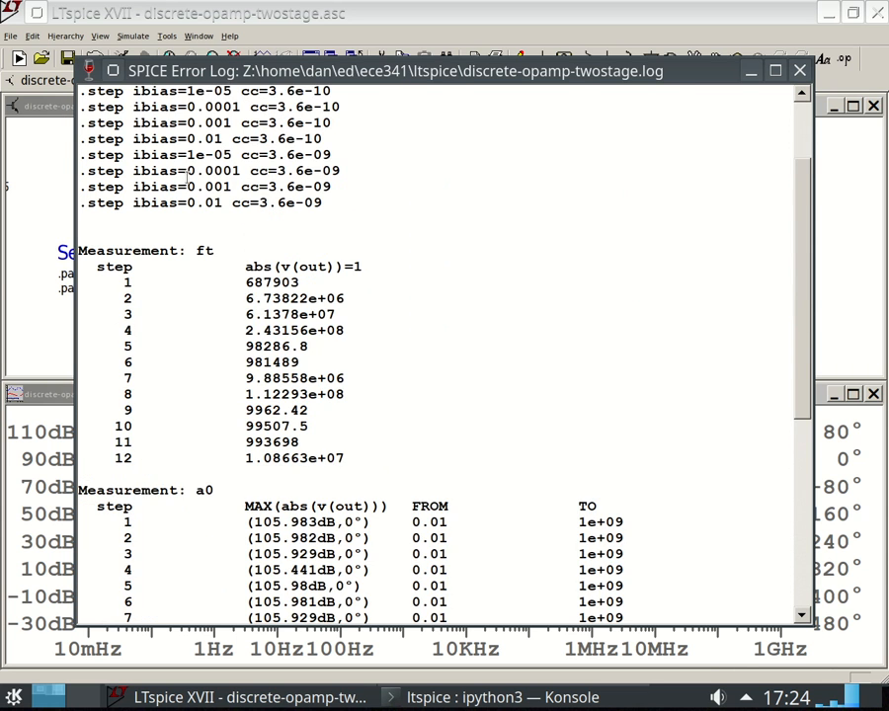
{"action": "scroll", "coordinate": [146, 222], "scroll_direction": "down", "scroll_amount": 1}
{"action": "left_click_drag", "start_coordinate": [193, 226], "coordinate": [223, 220]}
{"action": "scroll", "coordinate": [222, 220], "scroll_direction": "down", "scroll_amount": 4}
{"action": "left_click_drag", "start_coordinate": [195, 268], "coordinate": [223, 269]}
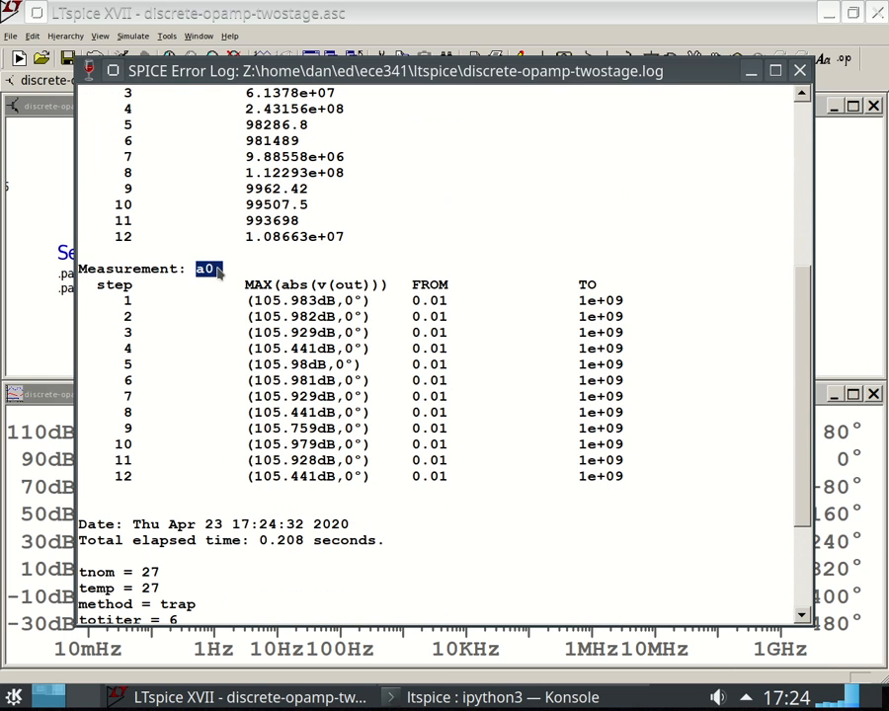
Examine the a0 table's MAX(abs(v(out))) heading, the FROM and TO frequencies of step 1, and the gain at step 4
{"action": "left_click", "coordinate": [420, 260]}
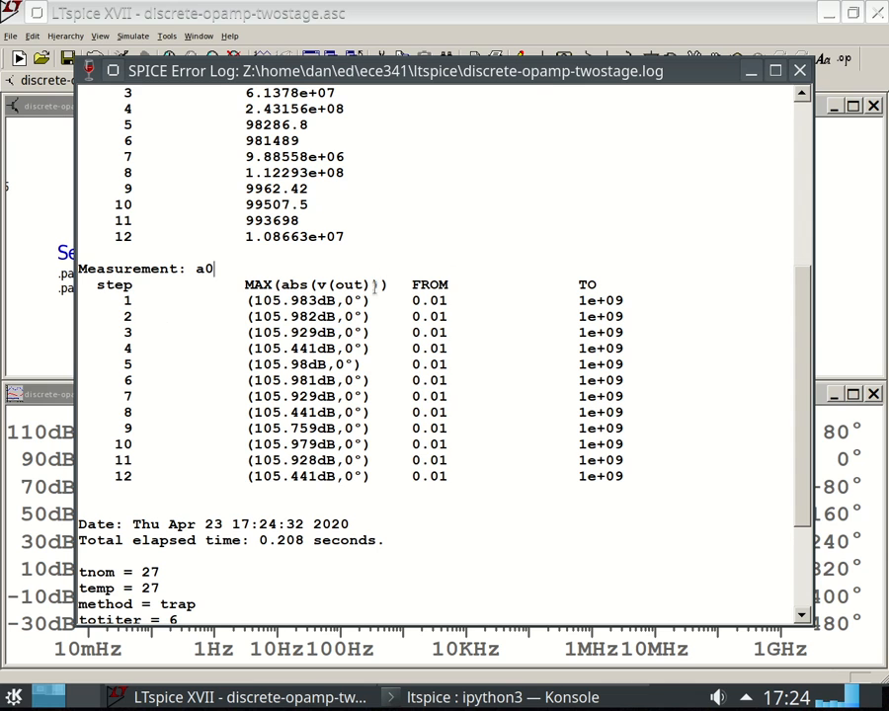
{"action": "double_click", "coordinate": [280, 285]}
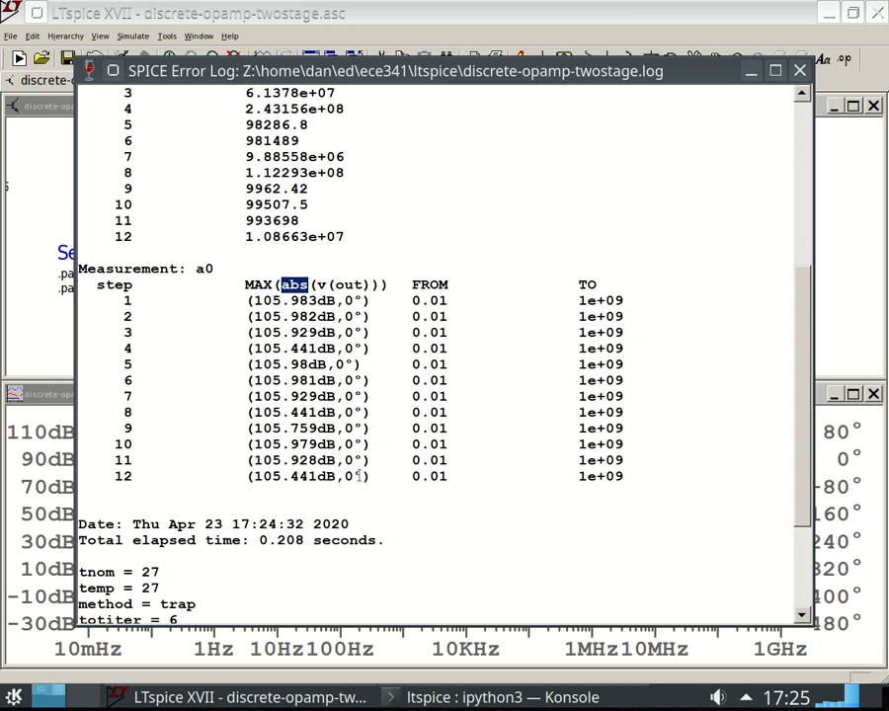
{"action": "double_click", "coordinate": [425, 302]}
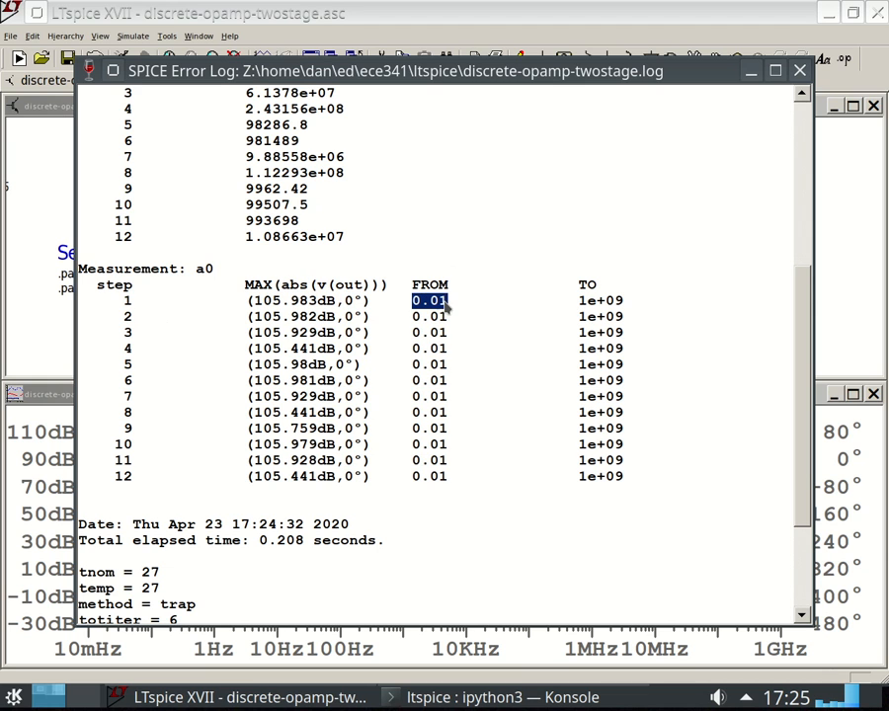
{"action": "double_click", "coordinate": [607, 300]}
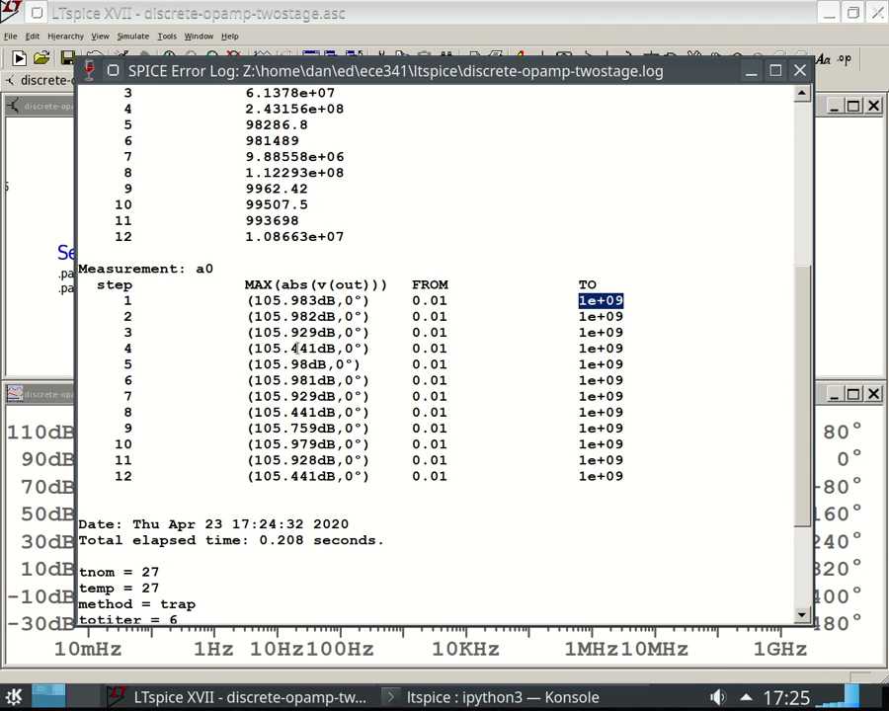
{"action": "left_click_drag", "start_coordinate": [289, 348], "coordinate": [299, 349]}
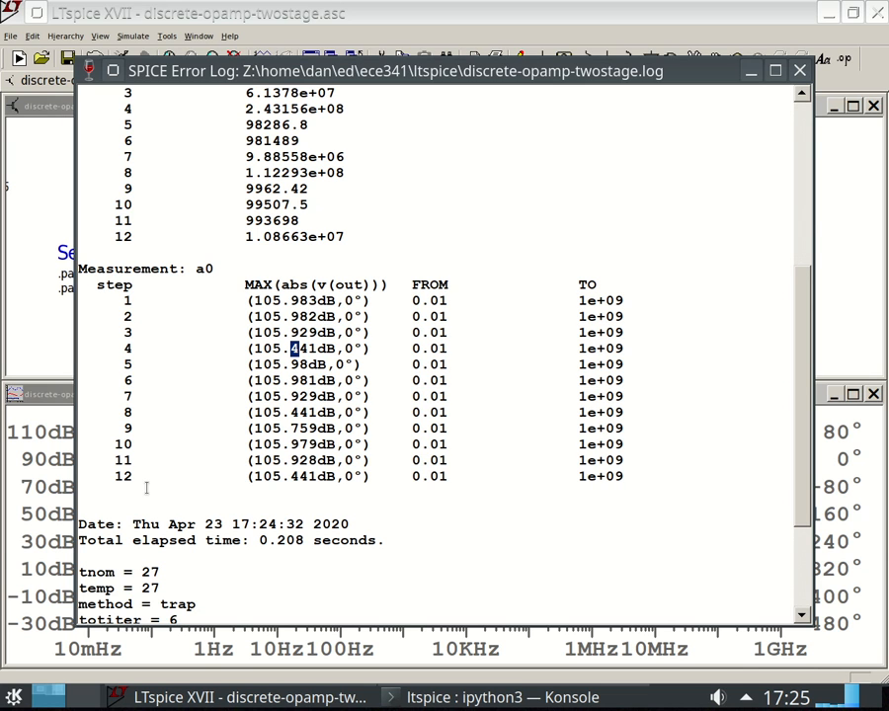
{"action": "left_click", "coordinate": [212, 504]}
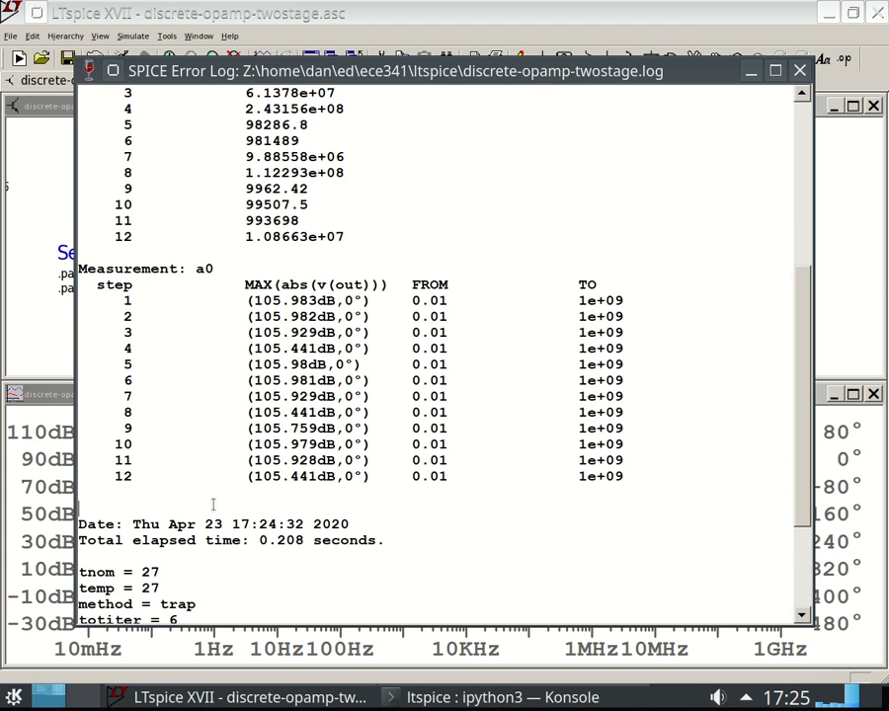
Close the error log, examine the swept V(out) gain curves in a maximized plot, and return to the schematic
{"action": "left_click", "coordinate": [800, 71]}
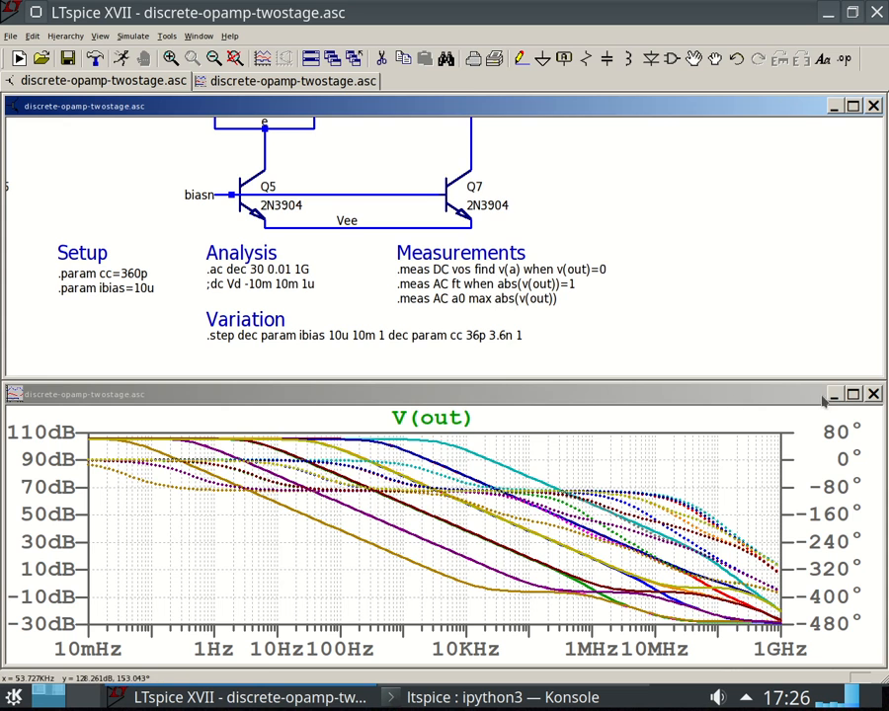
{"action": "left_click", "coordinate": [852, 393]}
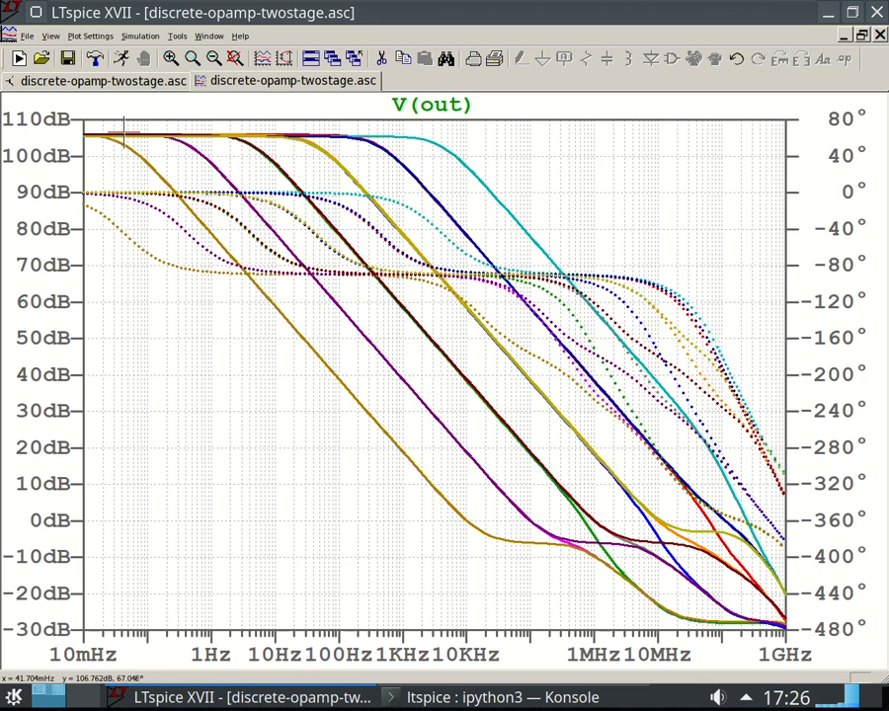
{"action": "left_click", "coordinate": [99, 80]}
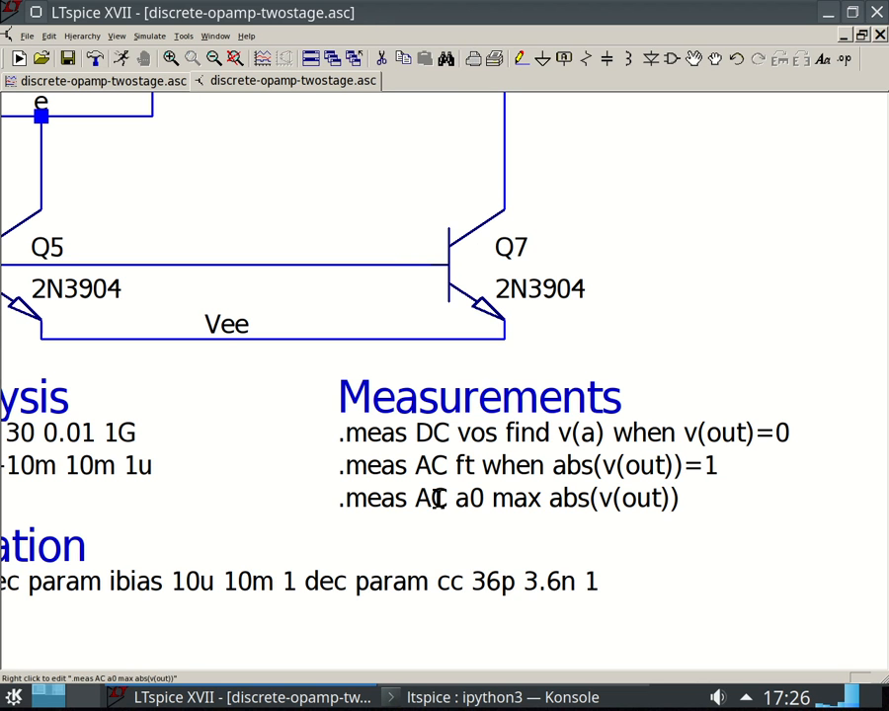
{"action": "right_click", "coordinate": [497, 502]}
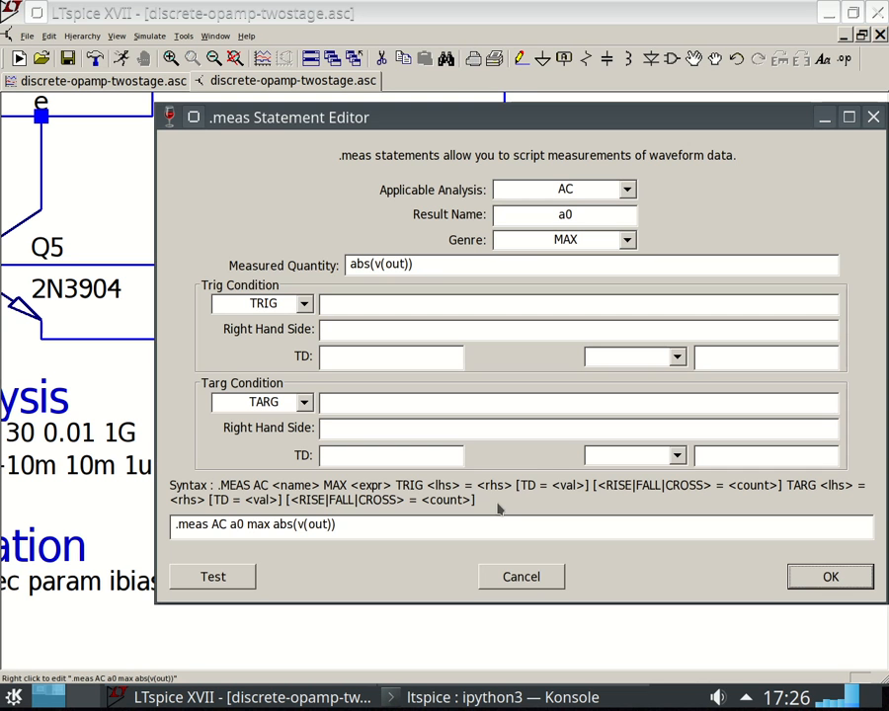
{"action": "left_click", "coordinate": [559, 575]}
{"action": "left_click", "coordinate": [577, 398]}
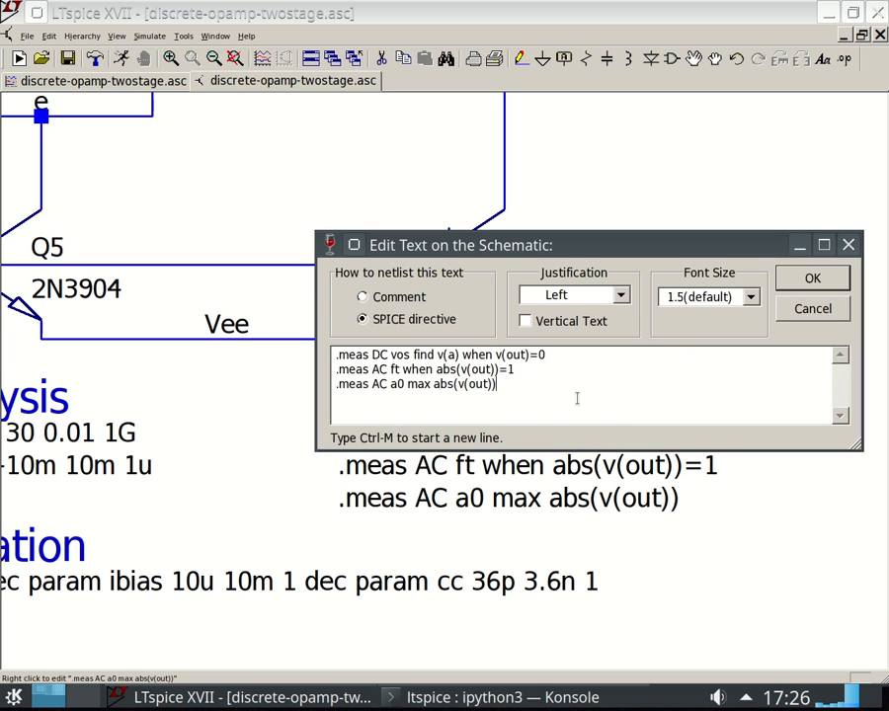
{"action": "key", "text": "Return"}
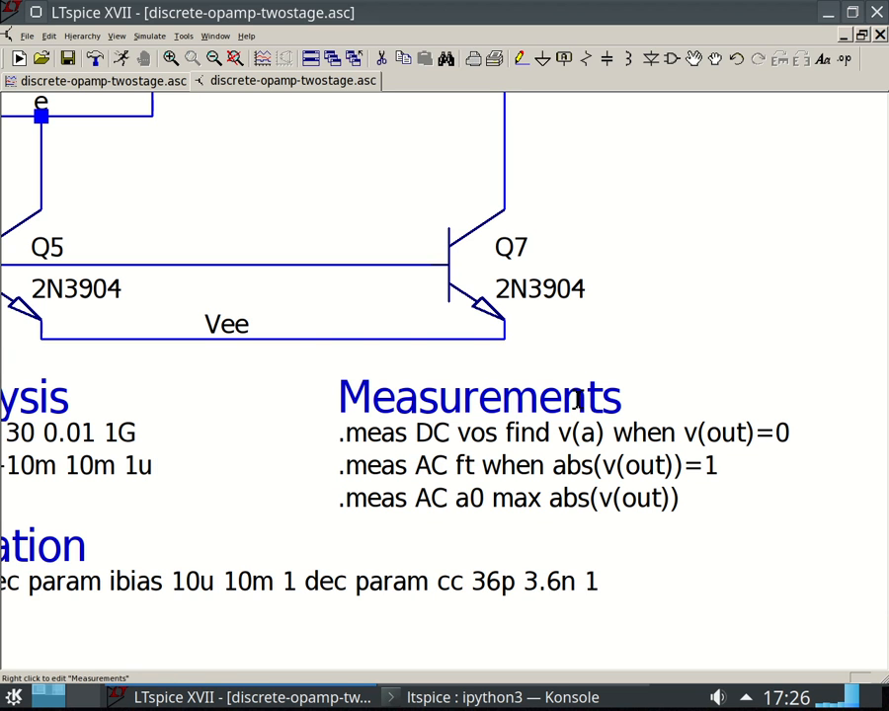
Bypass the statement editor and add the line .meas AC f3 when abs(v(out))=(a0*sqrt(2) below the a0 directive
{"action": "right_click", "coordinate": [543, 460]}
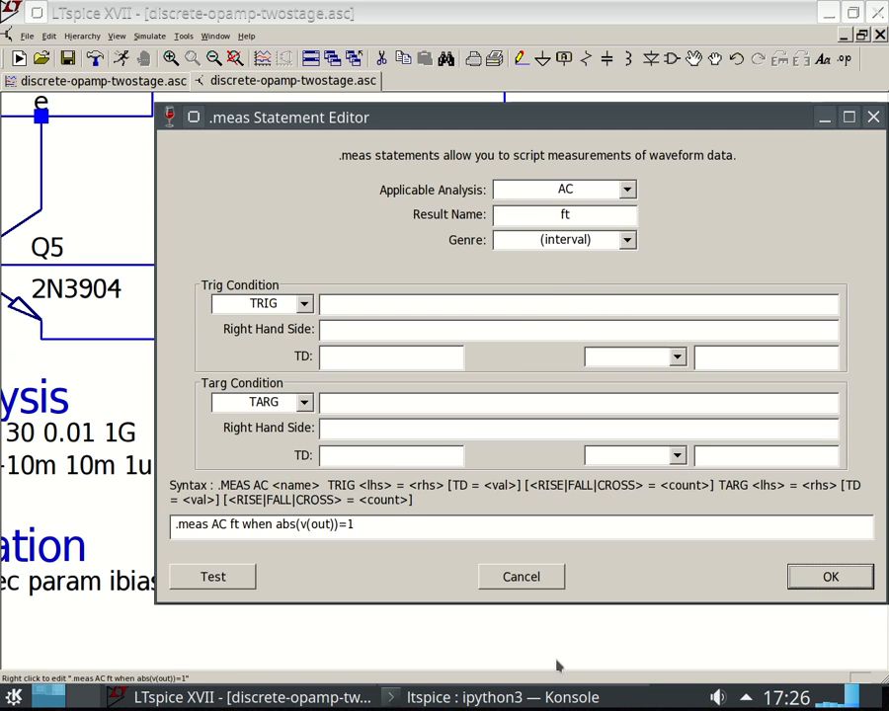
{"action": "left_click", "coordinate": [556, 580]}
{"action": "left_click", "coordinate": [529, 382]}
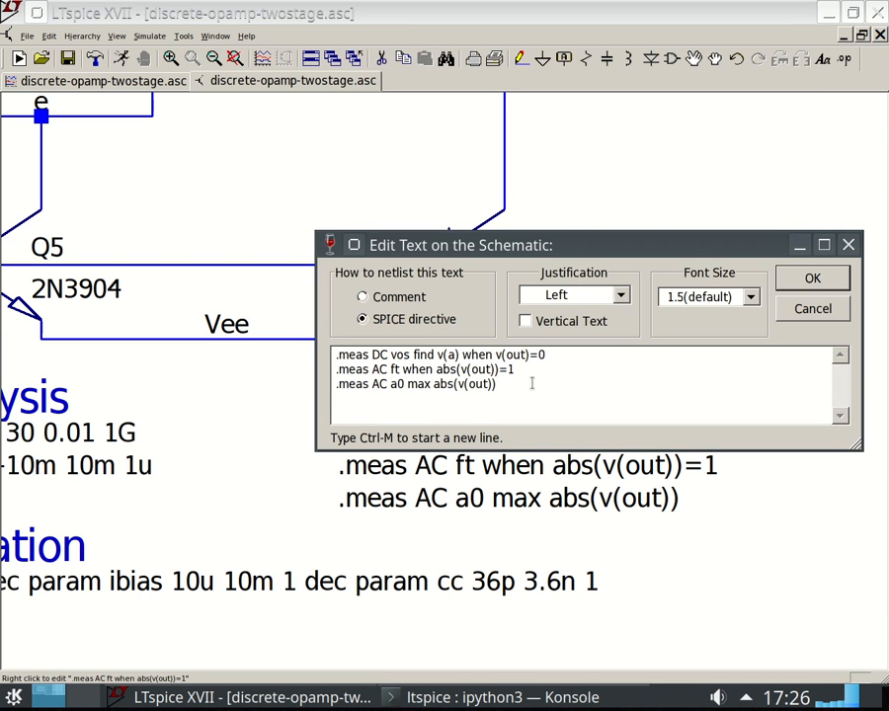
{"action": "key", "text": "ctrl+m"}
{"action": "type", "text": ".meas AC f3"}
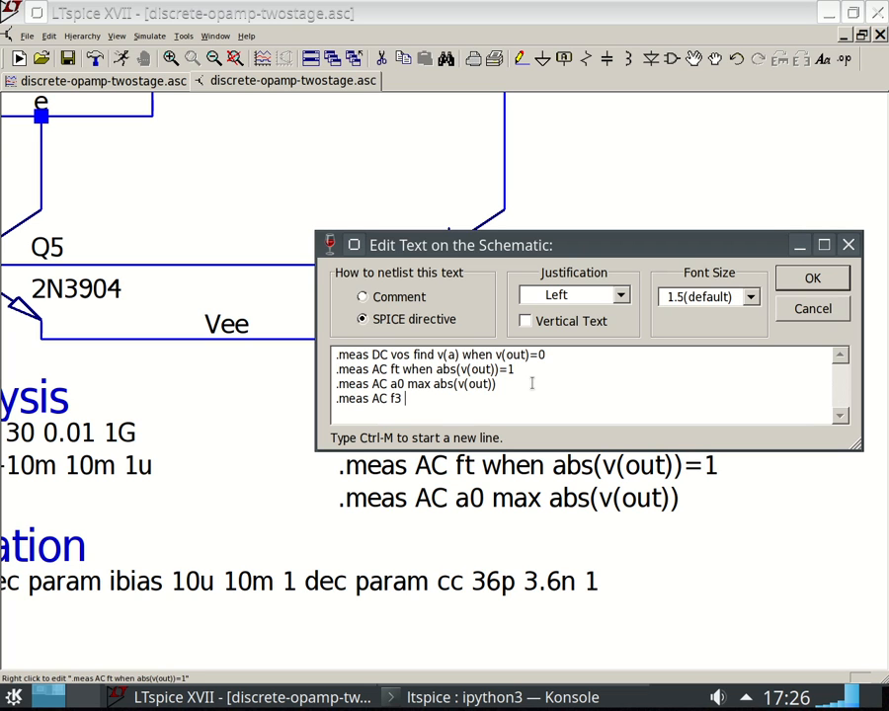
{"action": "type", "text": "when"}
{"action": "type", "text": "abs(v"}
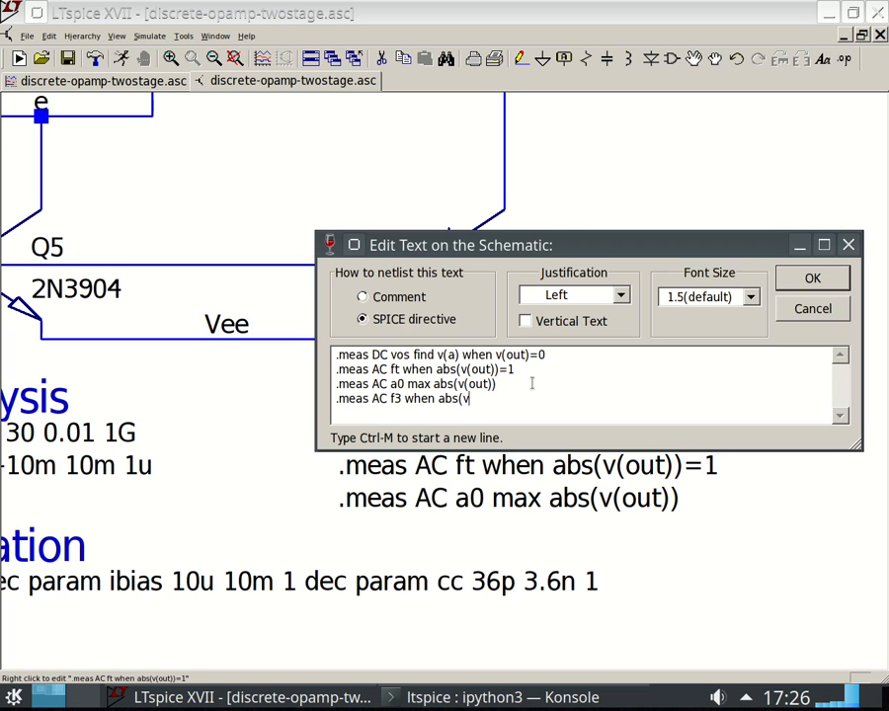
{"action": "type", "text": "(out))=("}
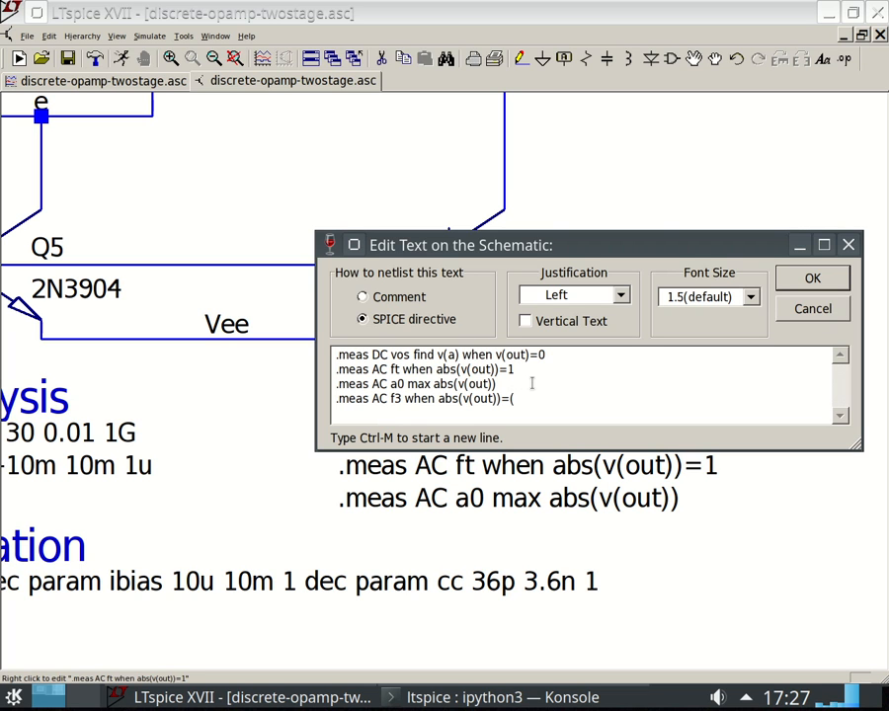
{"action": "type", "text": "a0*sqrt(2)"}
Correct the f3 directive's threshold to (a0/sqrt(2)) and accept the edited measurement text
{"action": "key", "text": "Left"}
{"action": "key", "text": "Left"}
{"action": "key", "text": "Left"}
{"action": "key", "text": "Left"}
{"action": "key", "text": "Left"}
{"action": "key", "text": "Left"}
{"action": "key", "text": "Left"}
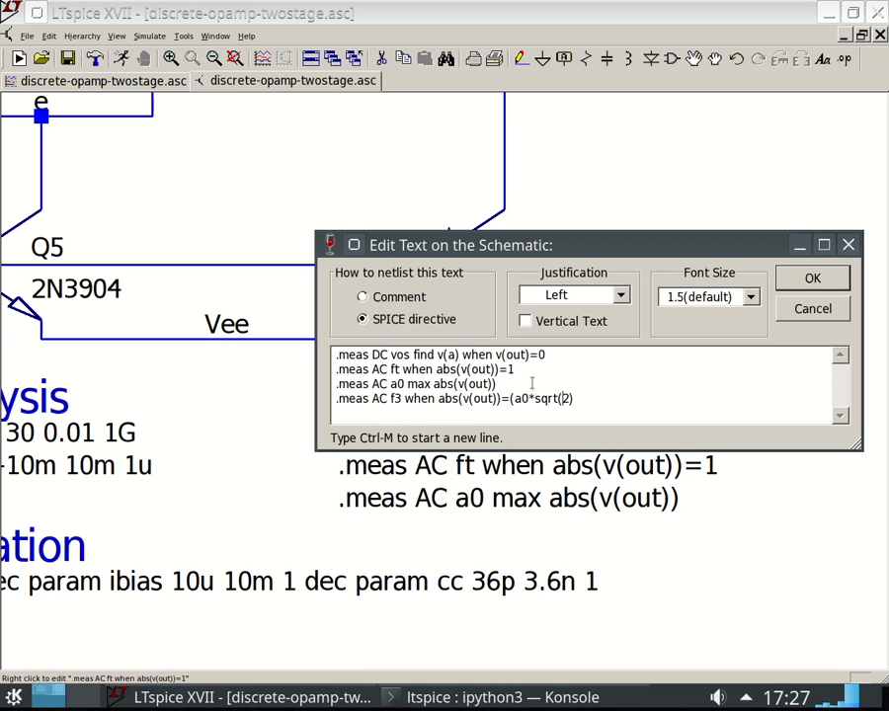
{"action": "key", "text": "BackSpace"}
{"action": "type", "text": "/"}
{"action": "key", "text": "End"}
{"action": "type", "text": ")"}
{"action": "left_click", "coordinate": [827, 280]}
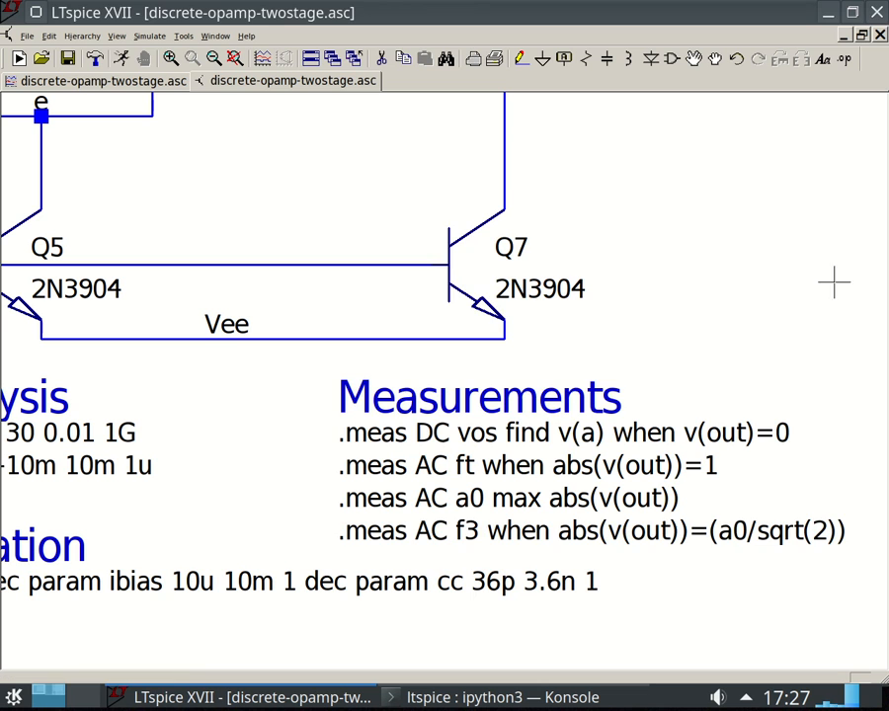
Rerun the swept AC simulation with the f3 measurement and open the SPICE error log at the f3 table
{"action": "key", "text": "alt+r"}
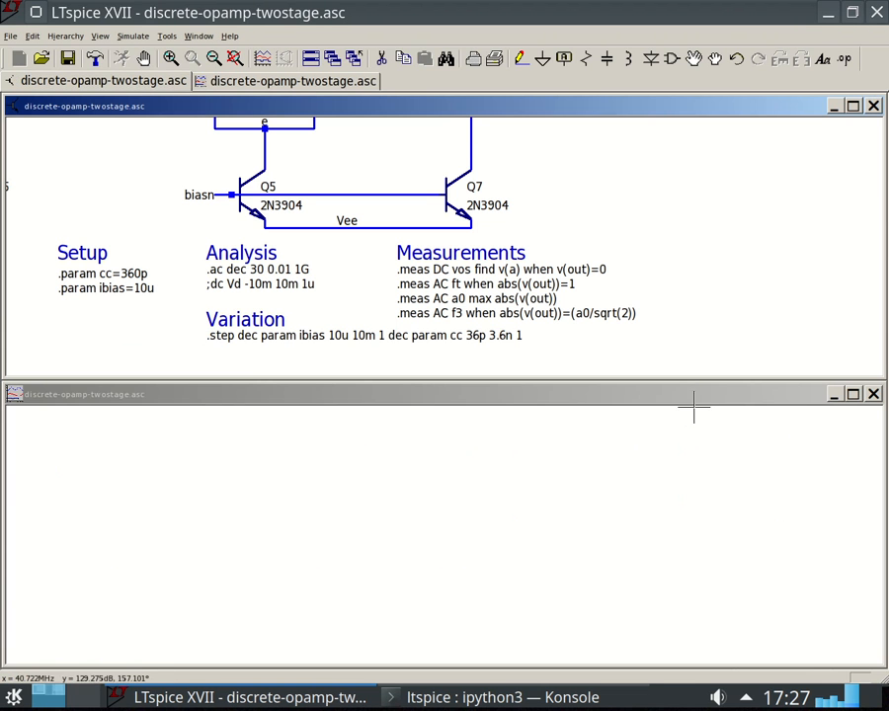
{"action": "left_click", "coordinate": [580, 403]}
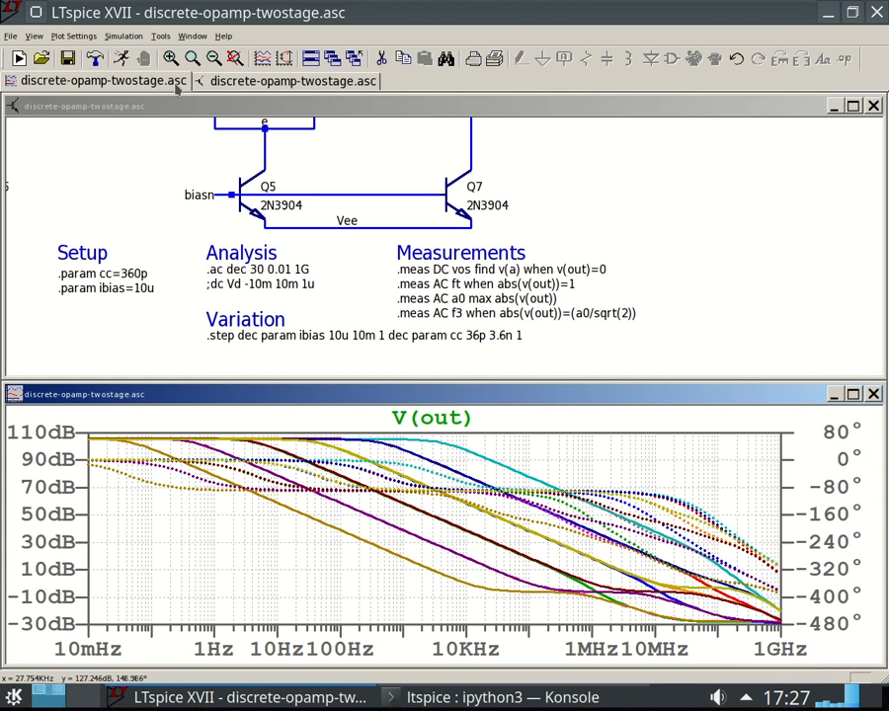
{"action": "left_click", "coordinate": [74, 35]}
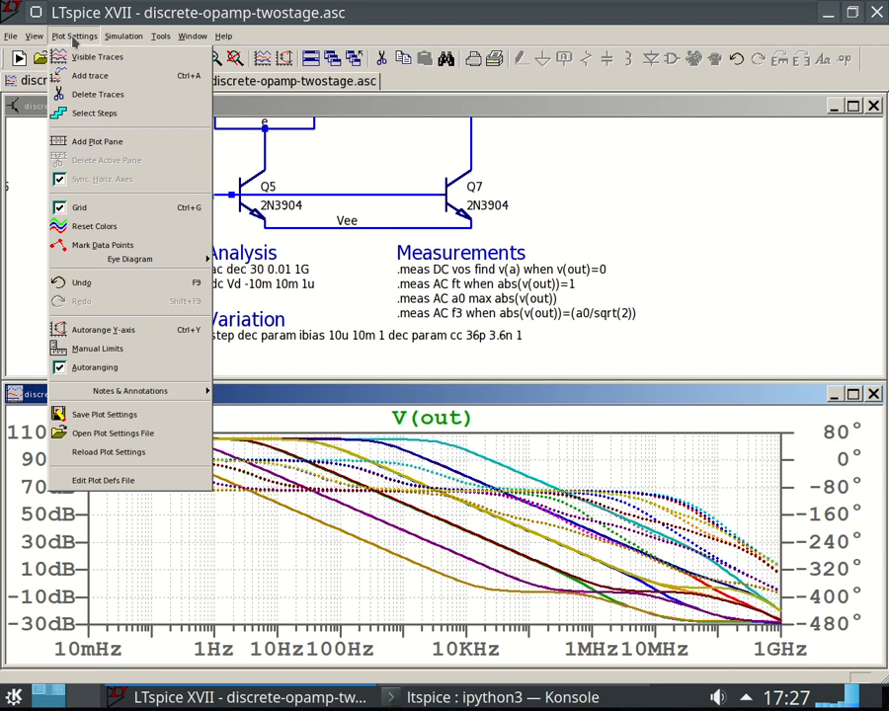
{"action": "mouse_move", "coordinate": [33, 36]}
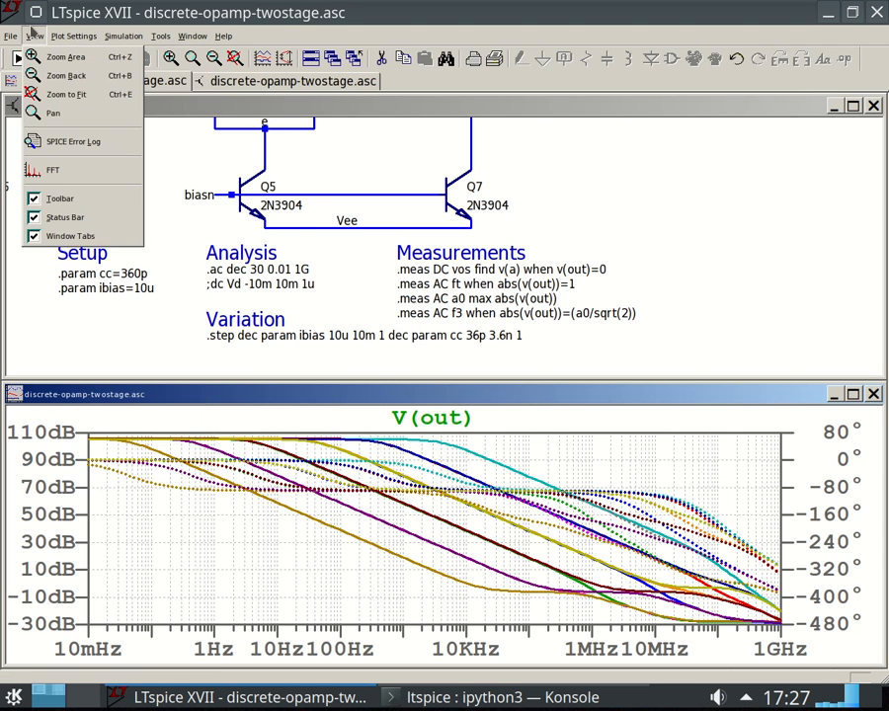
{"action": "left_click", "coordinate": [60, 138]}
{"action": "scroll", "coordinate": [356, 225], "scroll_direction": "down", "scroll_amount": 5}
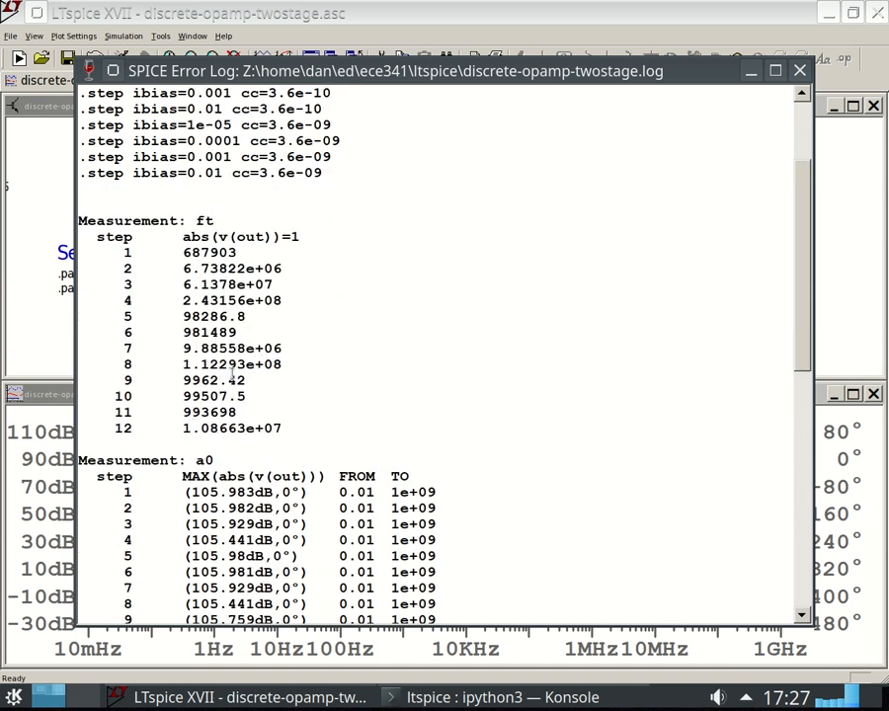
{"action": "scroll", "coordinate": [225, 443], "scroll_direction": "down", "scroll_amount": 5}
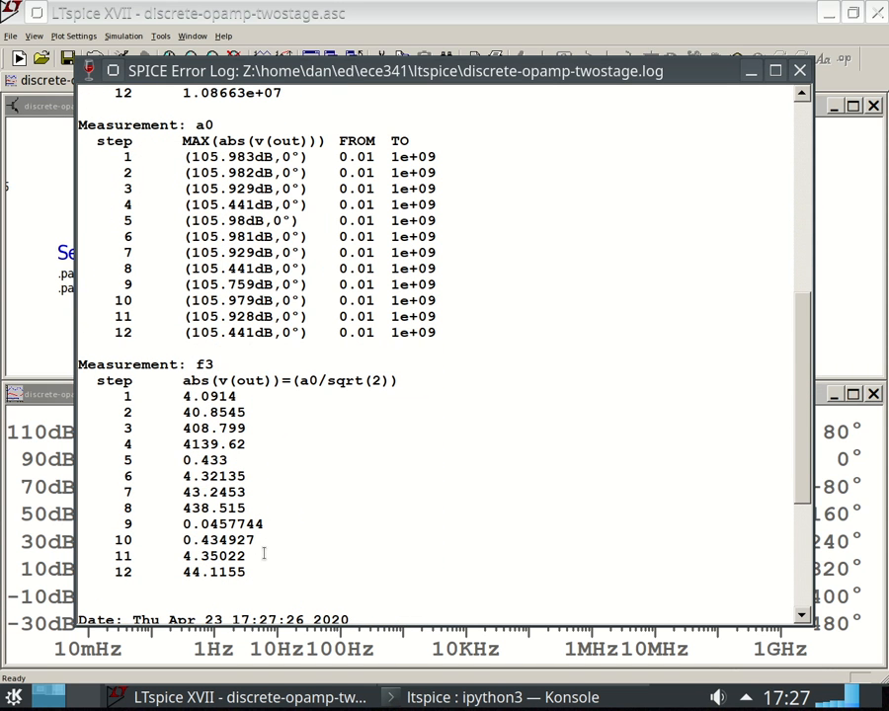
Examine the f3 table's abs(v(out))=(a0/sqrt(2)) heading and match the ibias=1e-05 cc=3.6e-10 run with its f3 value at step 5
{"action": "left_click", "coordinate": [194, 365]}
{"action": "left_click", "coordinate": [292, 381]}
{"action": "scroll", "coordinate": [352, 272], "scroll_direction": "up", "scroll_amount": 10}
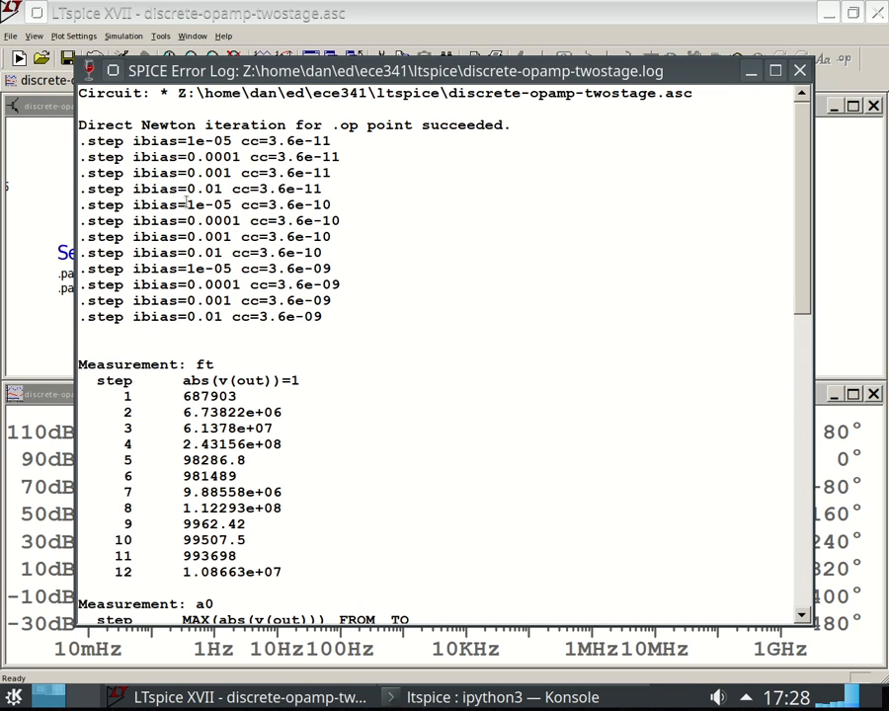
{"action": "left_click_drag", "start_coordinate": [133, 204], "coordinate": [341, 196]}
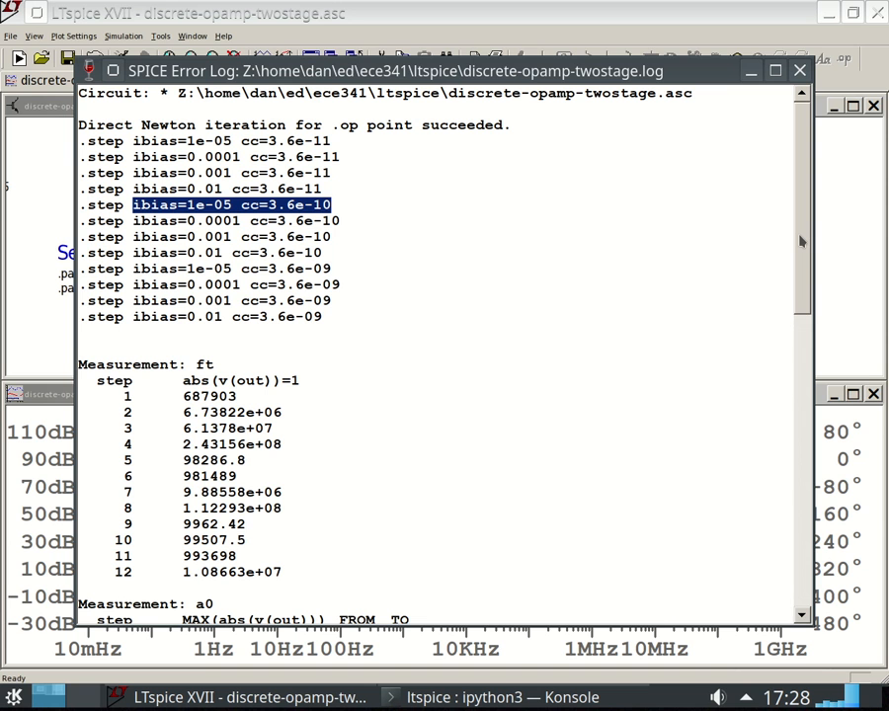
{"action": "left_click_drag", "start_coordinate": [801, 241], "coordinate": [784, 480]}
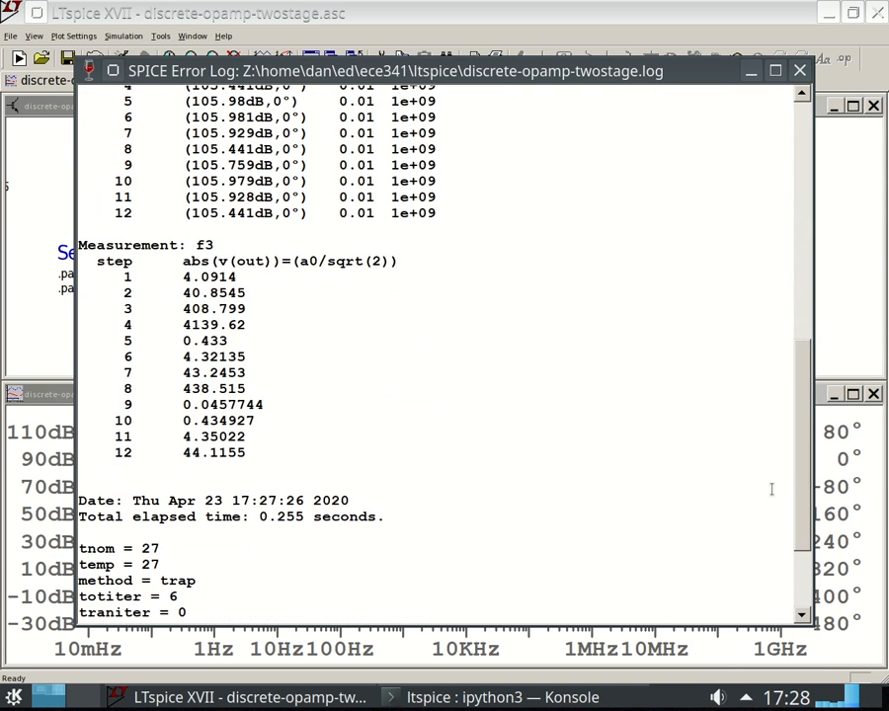
{"action": "left_click_drag", "start_coordinate": [128, 338], "coordinate": [255, 336]}
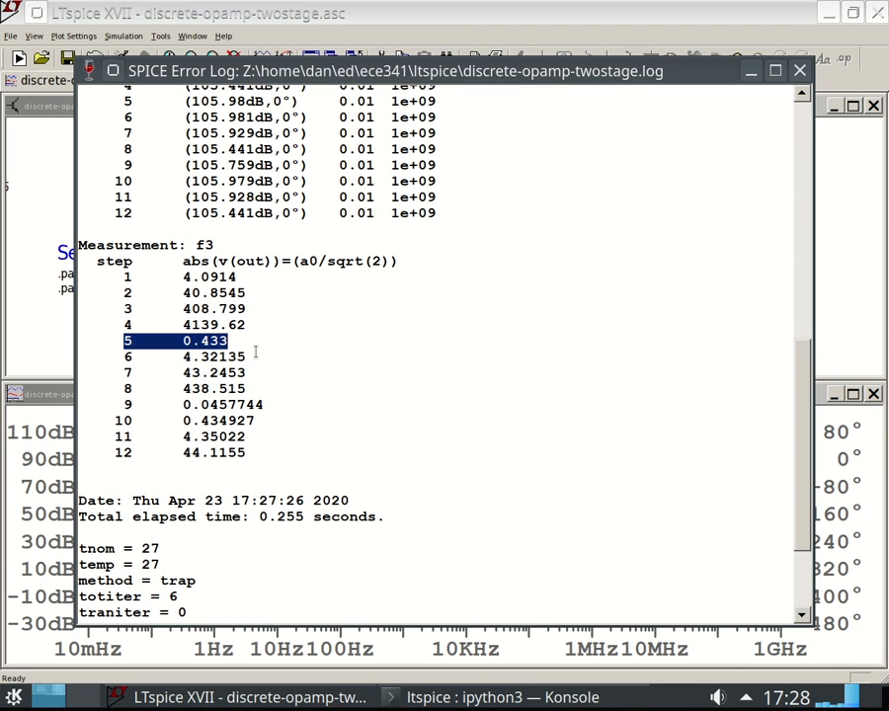
{"action": "double_click", "coordinate": [204, 245]}
{"action": "left_click", "coordinate": [225, 242]}
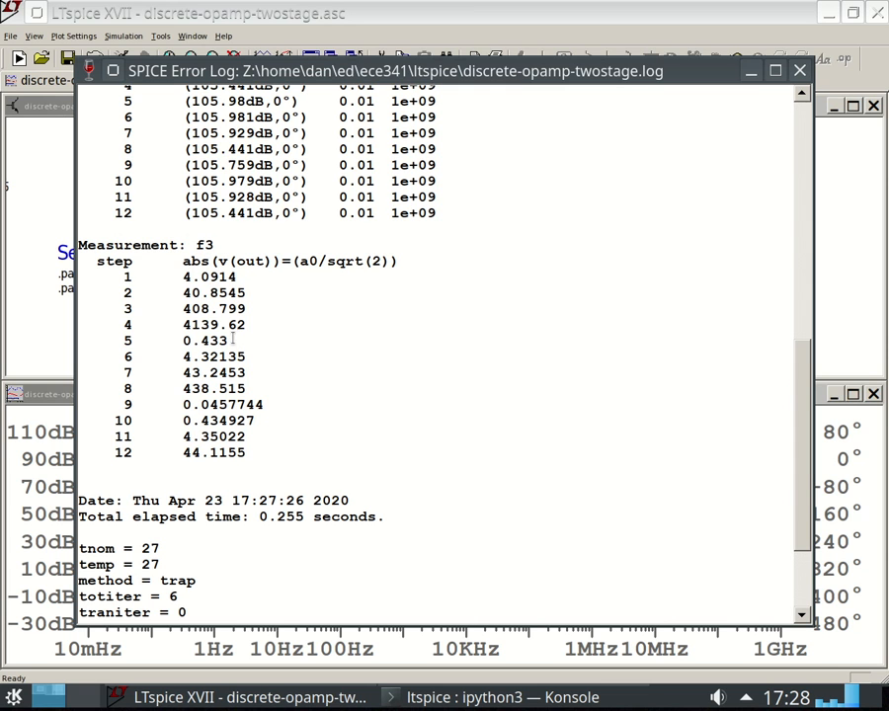
{"action": "double_click", "coordinate": [192, 340]}
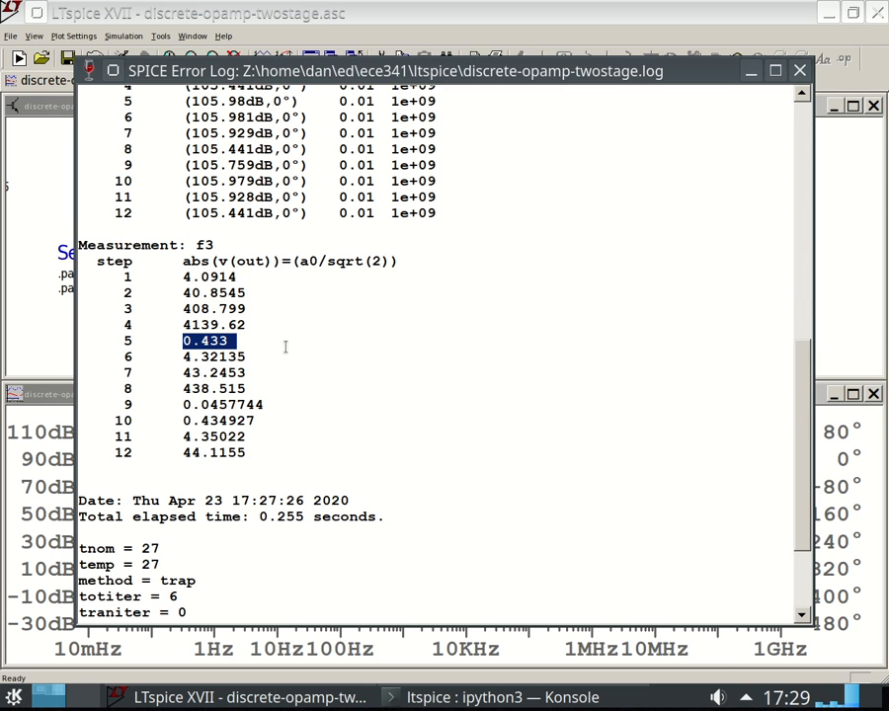
Close the error log and review the maximized V(out) plot and the complete op-amp schematic with its measurement directives
{"action": "left_click", "coordinate": [800, 71]}
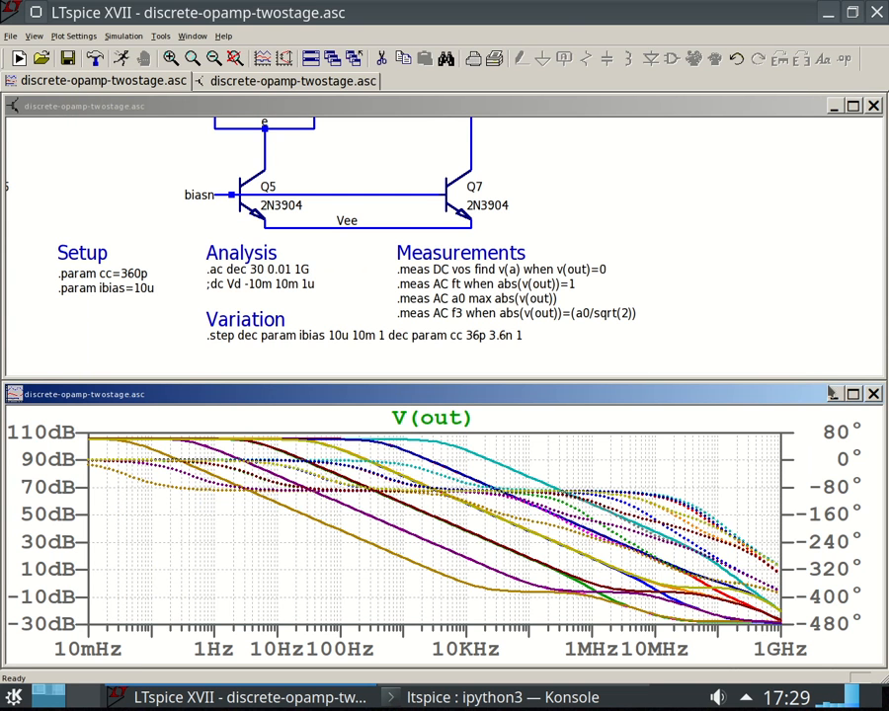
{"action": "left_click", "coordinate": [853, 394]}
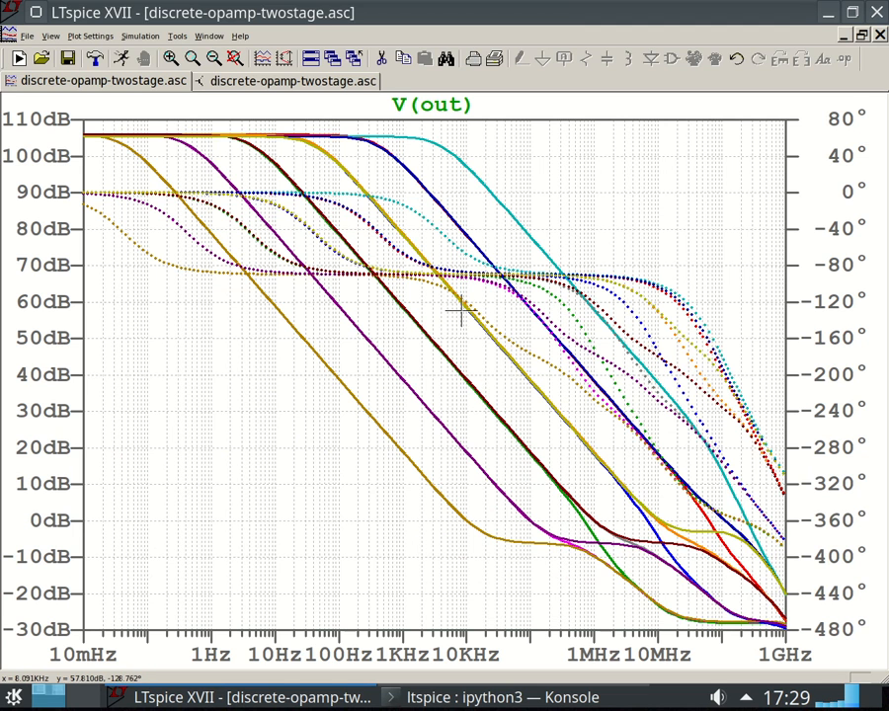
{"action": "left_click", "coordinate": [198, 85]}
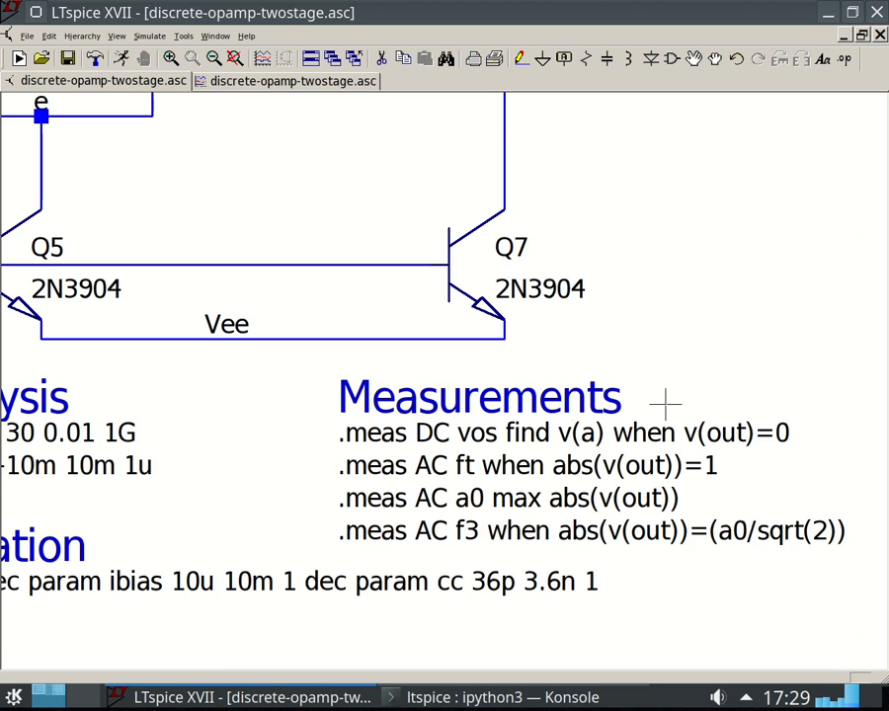
{"action": "left_click_drag", "start_coordinate": [669, 397], "coordinate": [631, 314]}
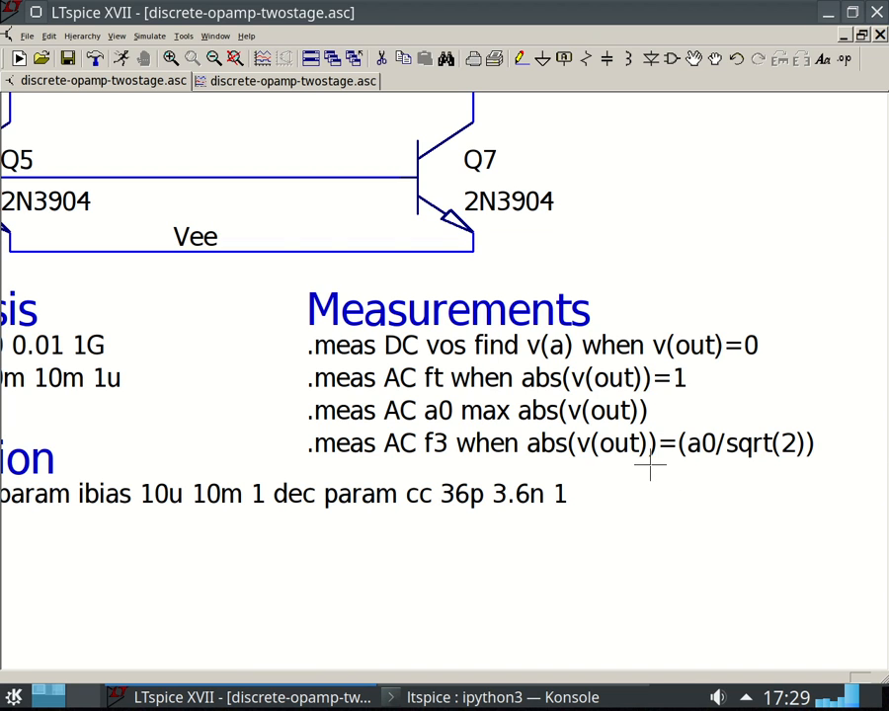
{"action": "key", "text": "space"}
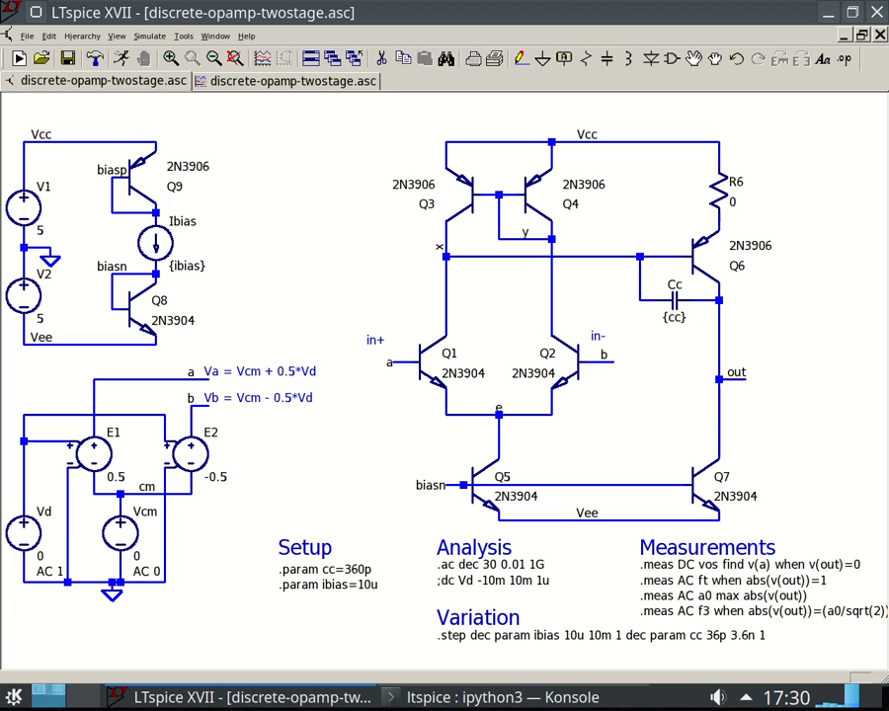
{"action": "key", "text": "alt+Tab"}
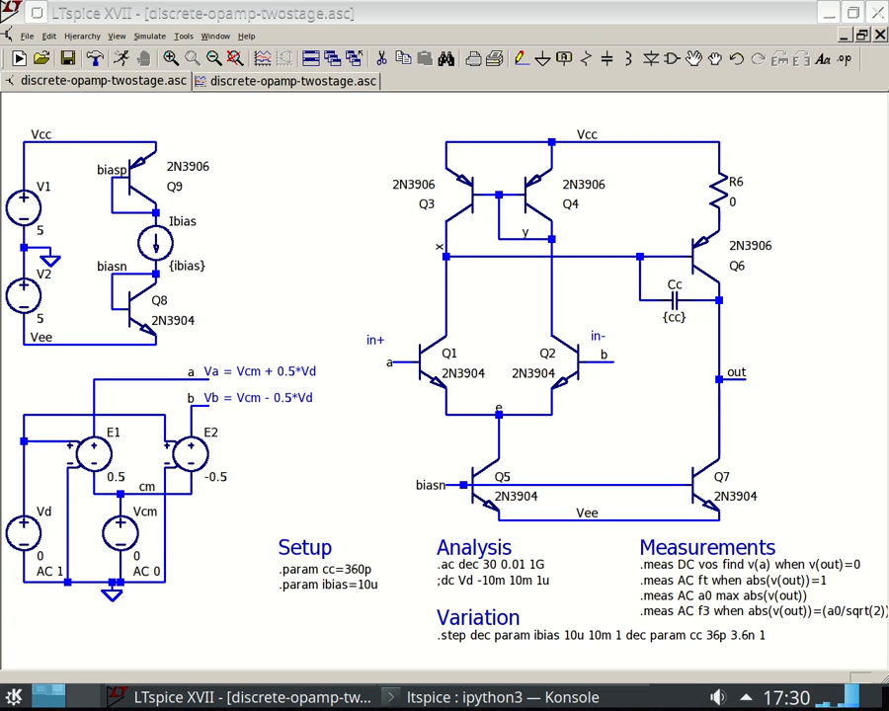